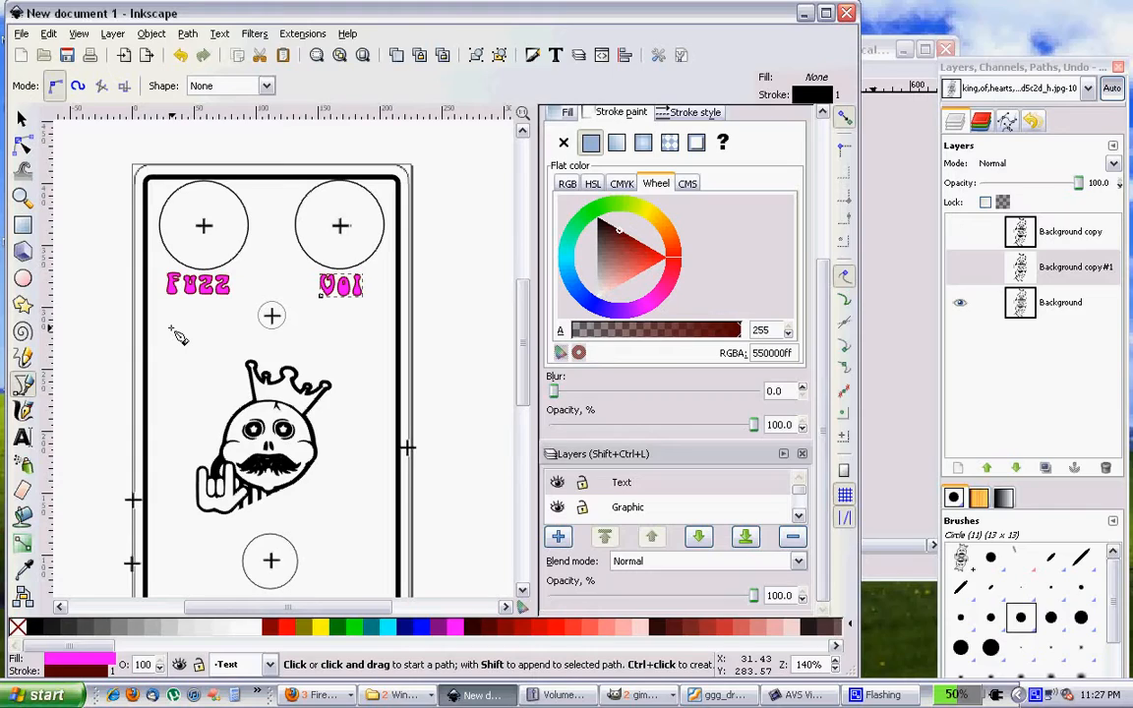
Draw an open curved Bezier path with three nodes in the empty area below the Fuzz label.
{"action": "left_click", "coordinate": [169, 328]}
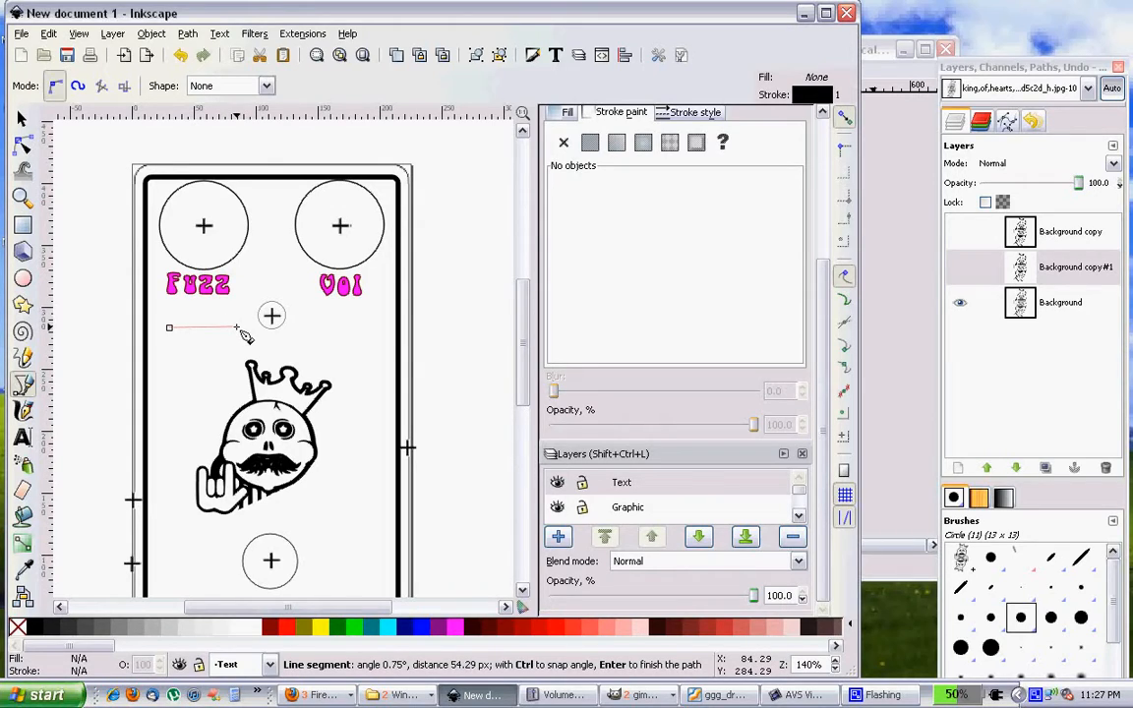
{"action": "left_click_drag", "start_coordinate": [239, 329], "coordinate": [253, 354]}
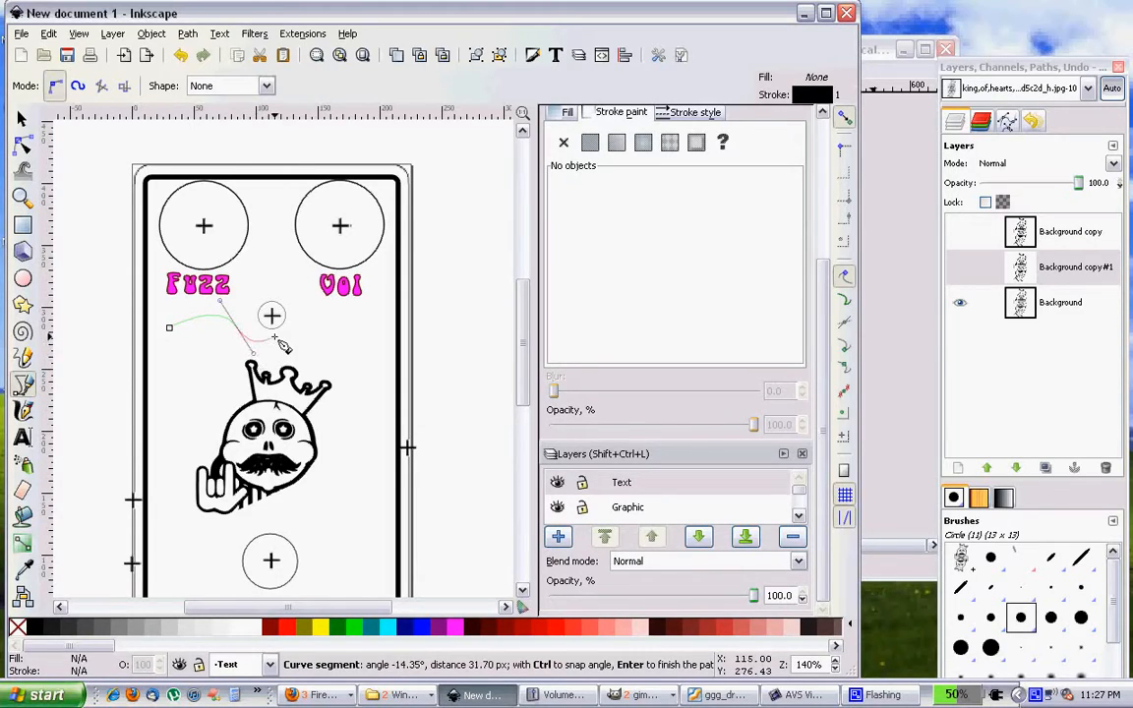
{"action": "double_click", "coordinate": [234, 376]}
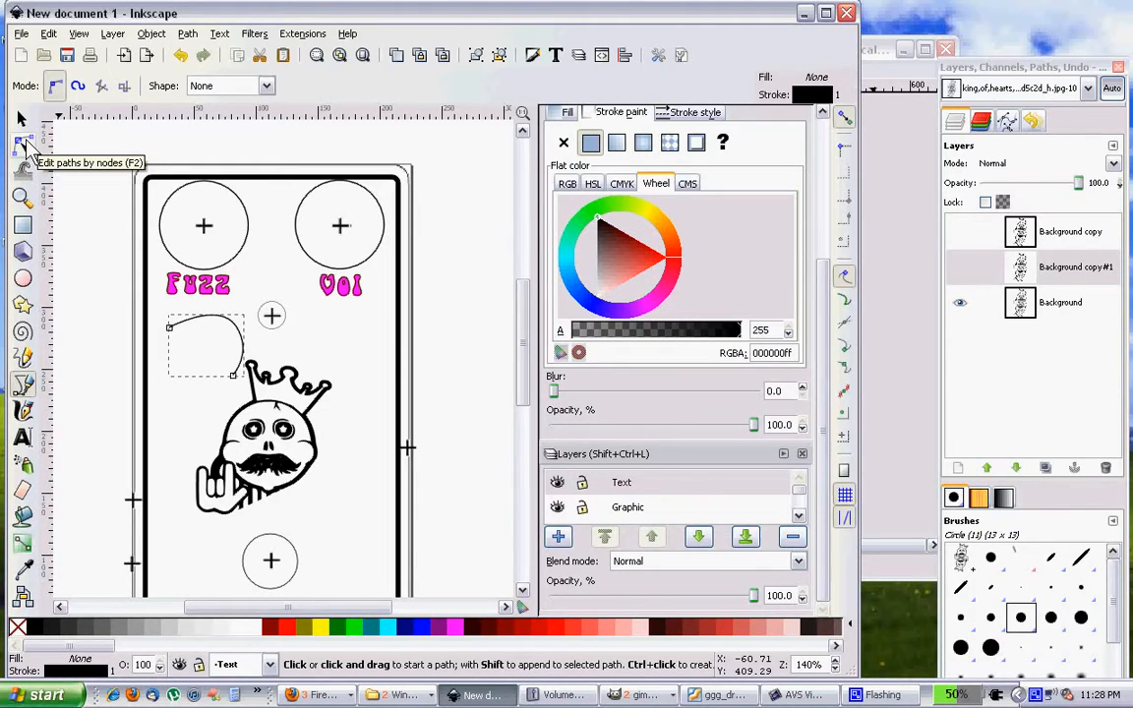
Reposition the curve's middle and end nodes to form a shallow upward arch about 45 px wide and 9 px high.
{"action": "left_click", "coordinate": [24, 146]}
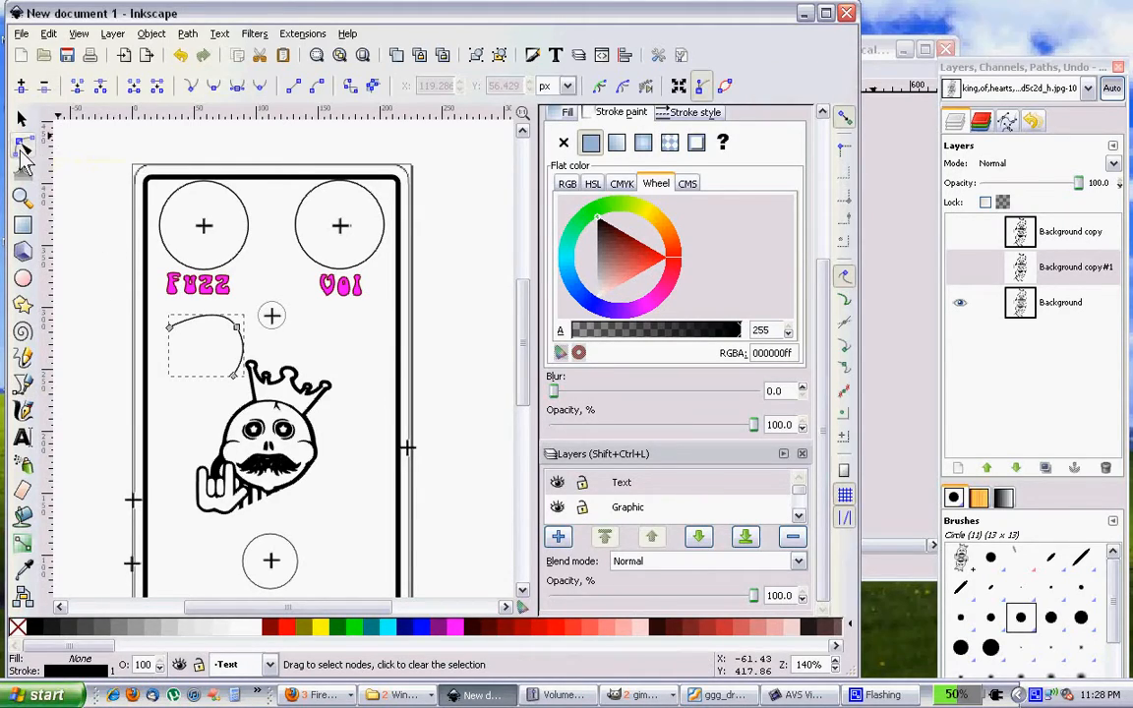
{"action": "left_click_drag", "start_coordinate": [233, 375], "coordinate": [254, 350]}
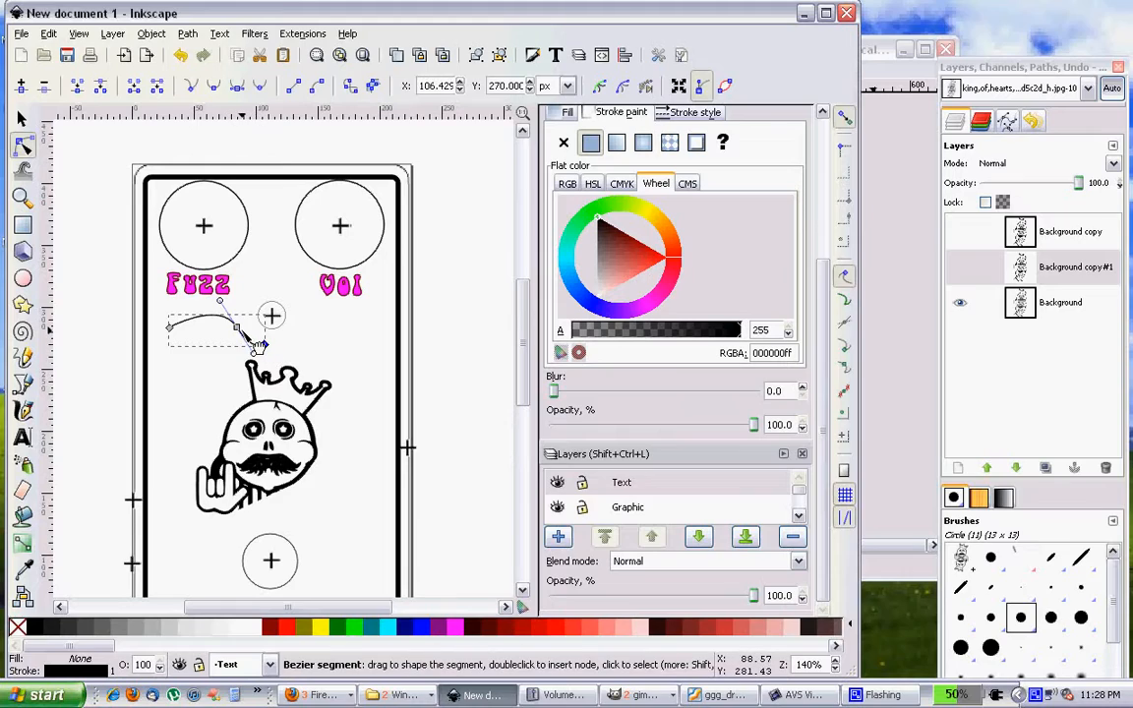
{"action": "left_click_drag", "start_coordinate": [237, 328], "coordinate": [205, 314]}
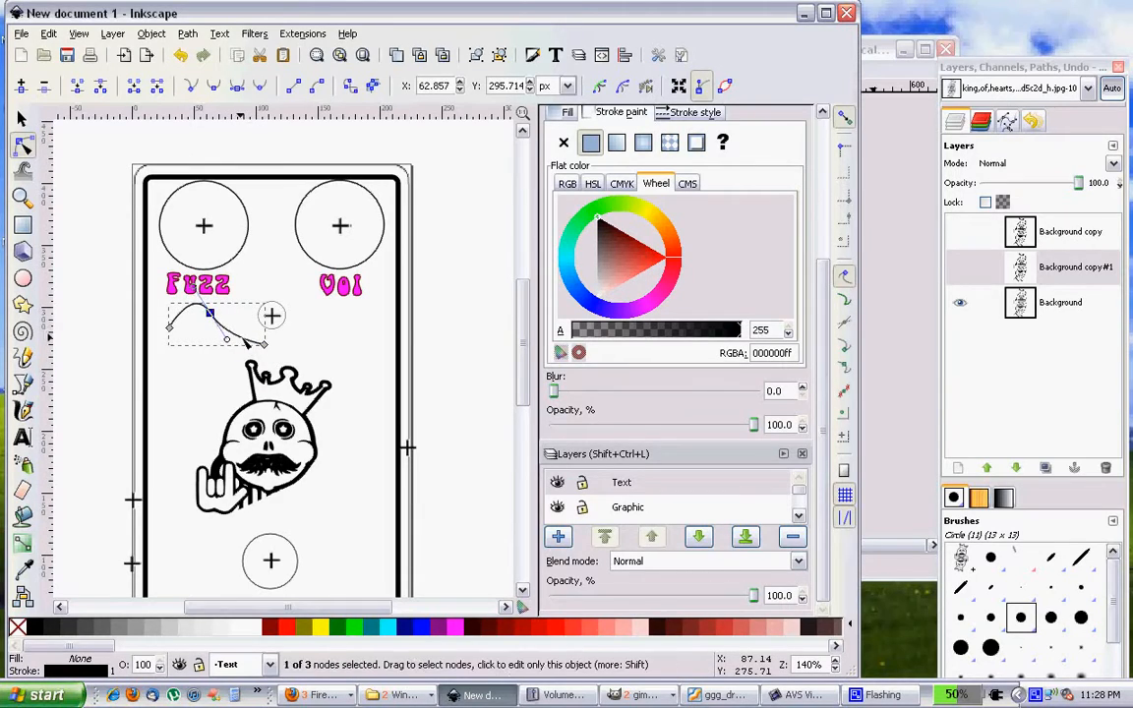
{"action": "left_click_drag", "start_coordinate": [264, 345], "coordinate": [202, 319]}
{"action": "left_click", "coordinate": [187, 336]}
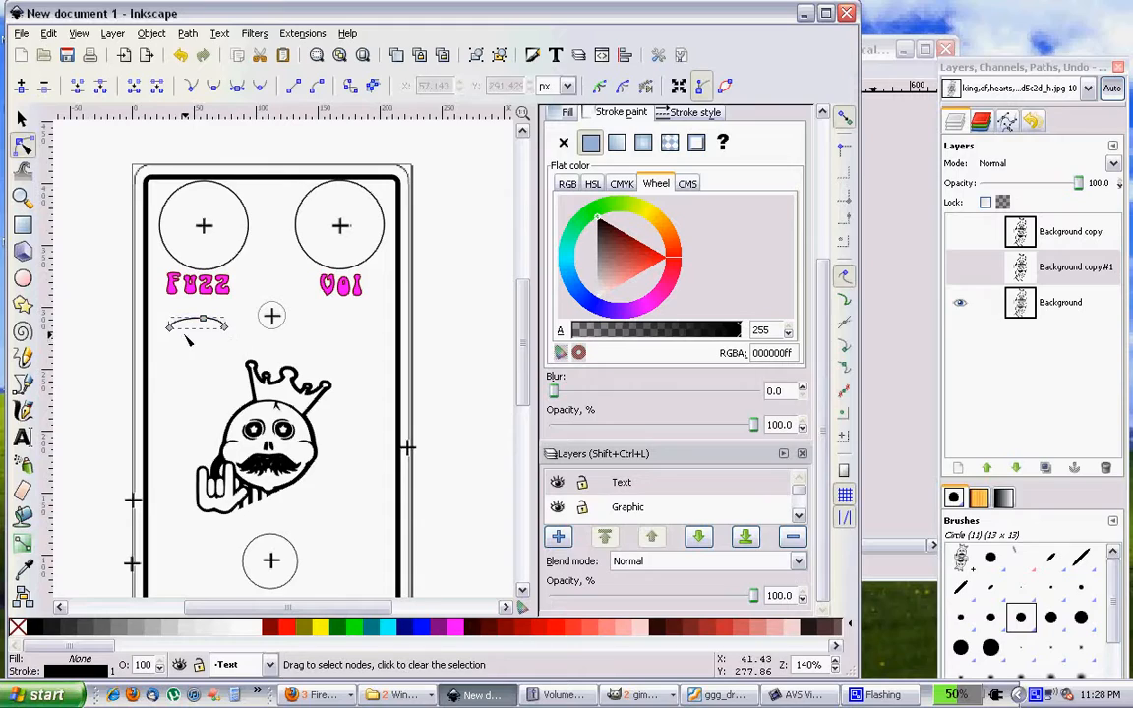
Move the arch up so it sits closer beneath the Fuzz label.
{"action": "left_click", "coordinate": [22, 118]}
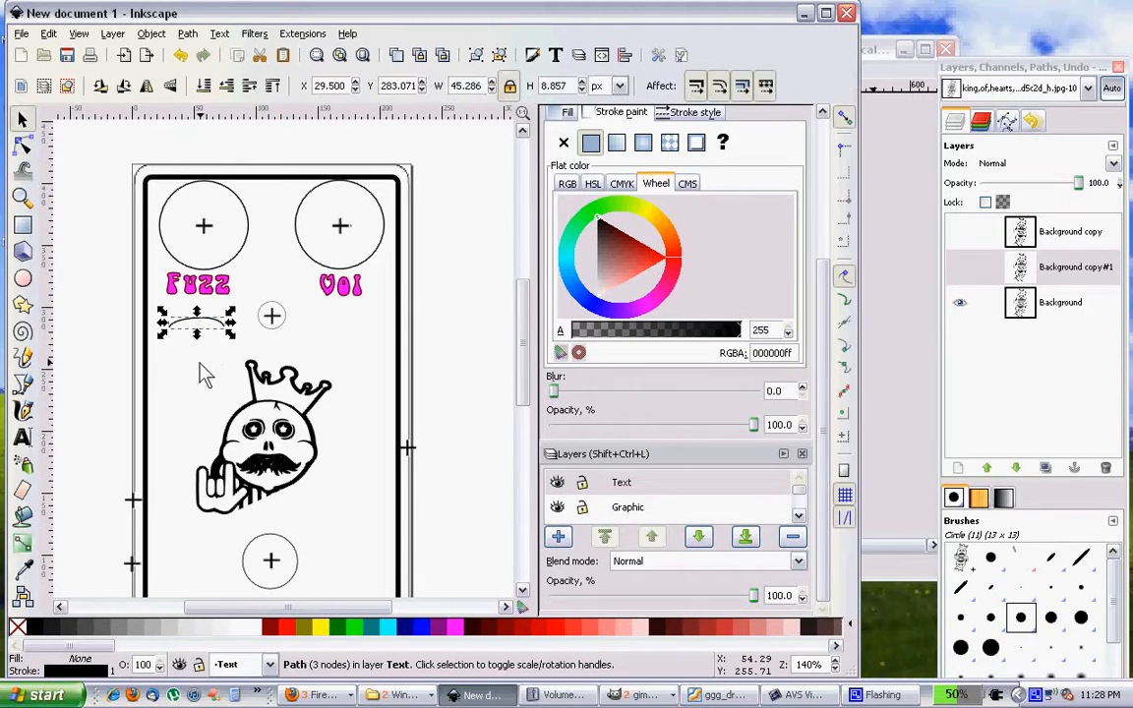
{"action": "left_click", "coordinate": [203, 340]}
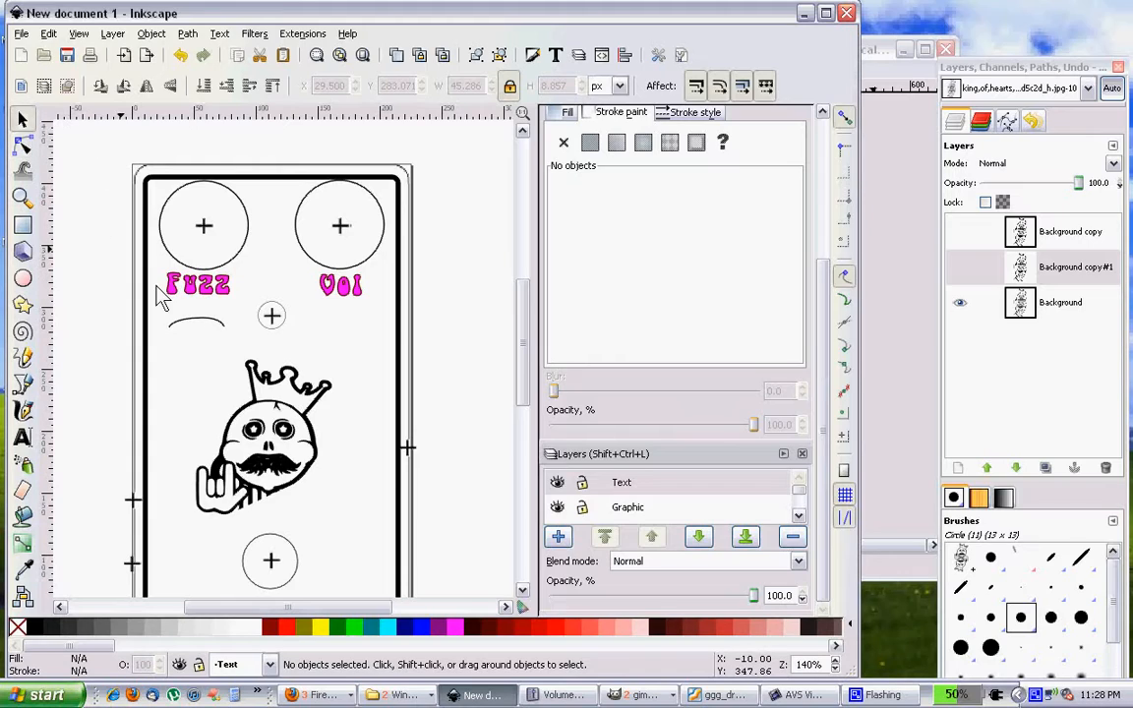
{"action": "left_click_drag", "start_coordinate": [198, 317], "coordinate": [198, 304]}
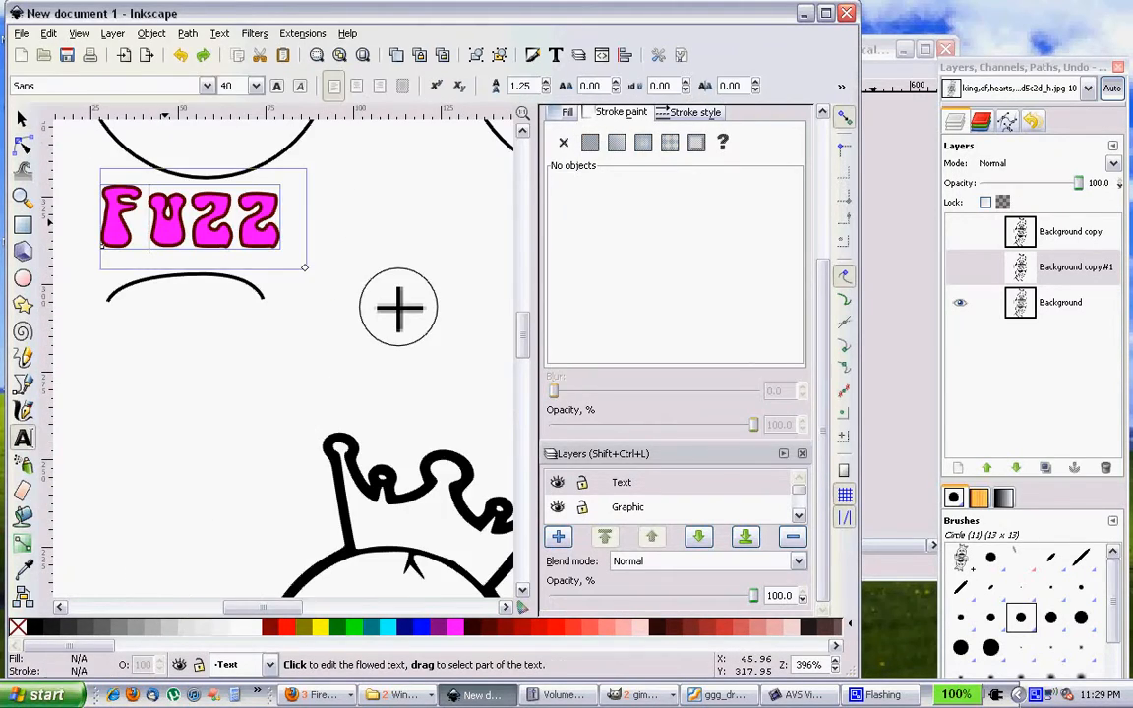
Enlarge the flowed text frame around the Fuzz label, mainly in width.
{"action": "left_click", "coordinate": [147, 225]}
{"action": "left_click_drag", "start_coordinate": [305, 268], "coordinate": [391, 281]}
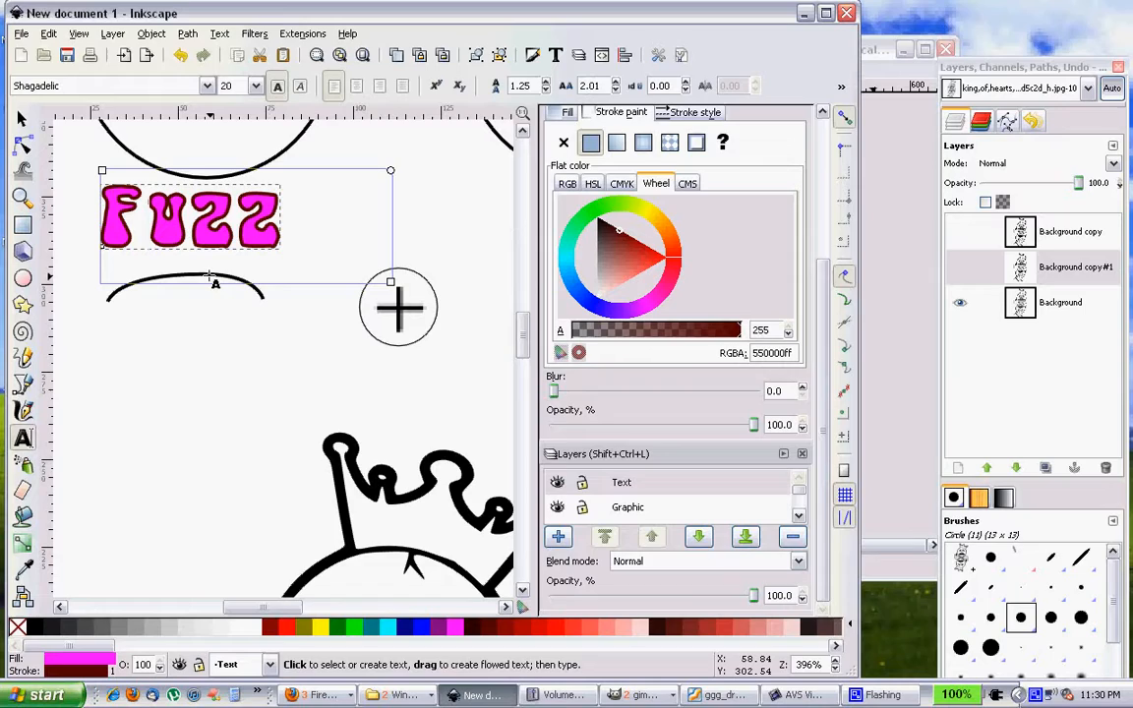
{"action": "left_click", "coordinate": [21, 118]}
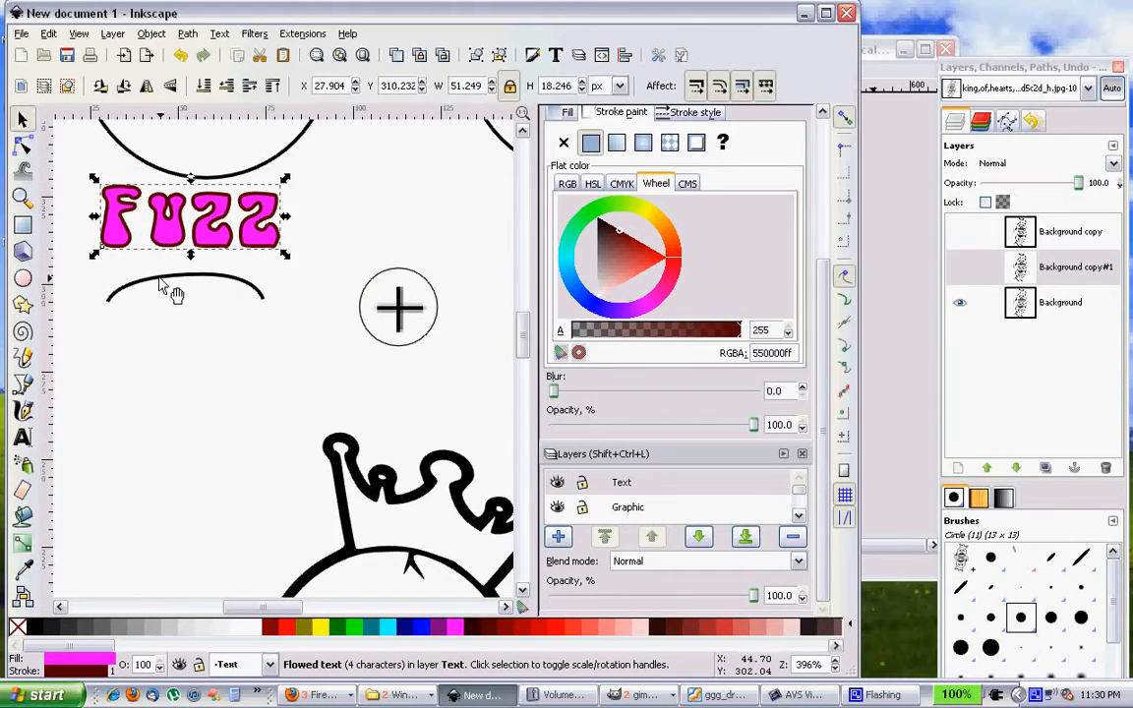
Flip the arch beneath the Fuzz label vertically so it curves downward.
{"action": "left_click", "coordinate": [160, 279]}
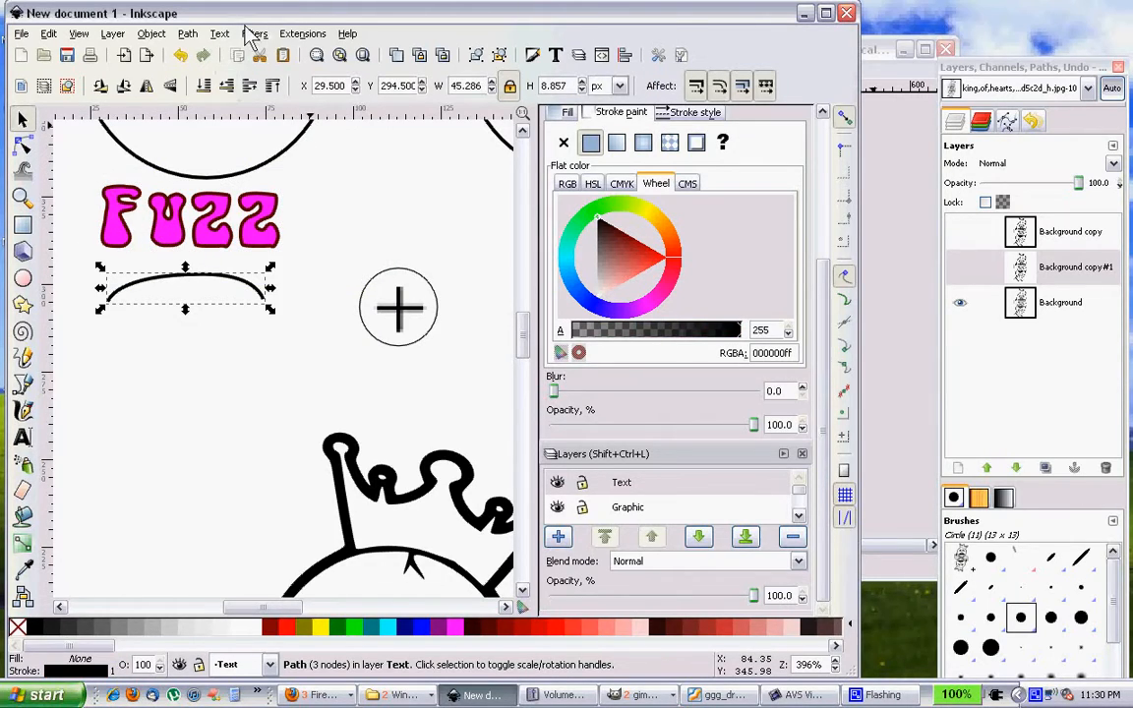
{"action": "left_click", "coordinate": [153, 35]}
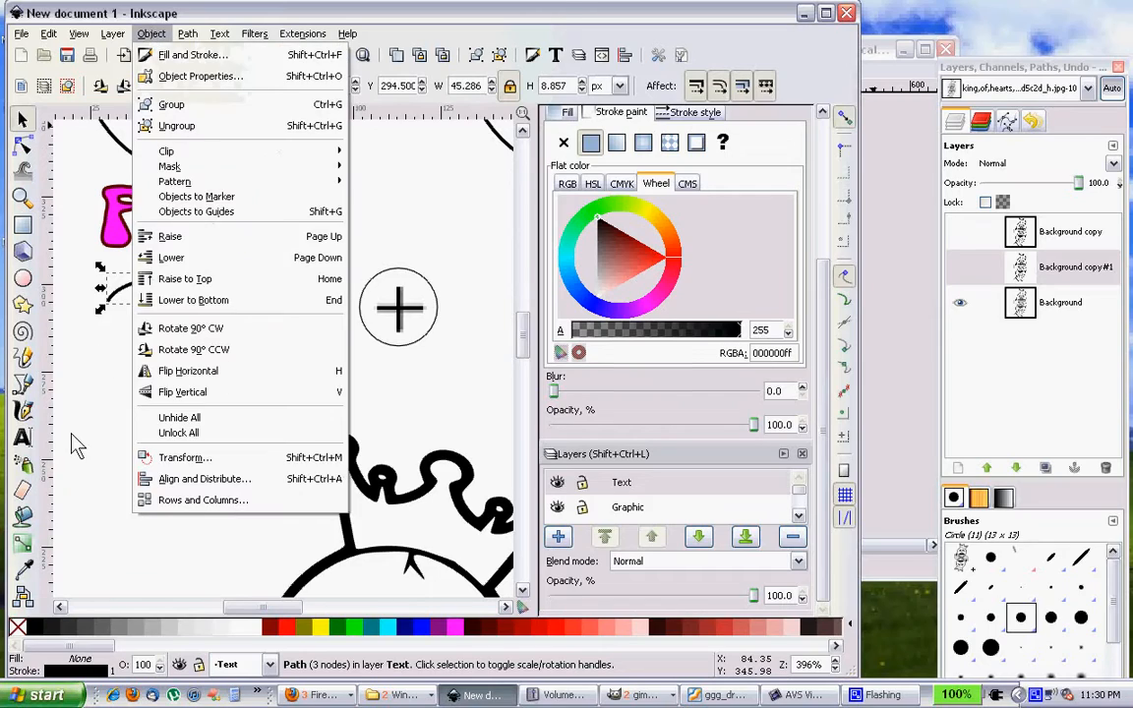
{"action": "left_click", "coordinate": [188, 393]}
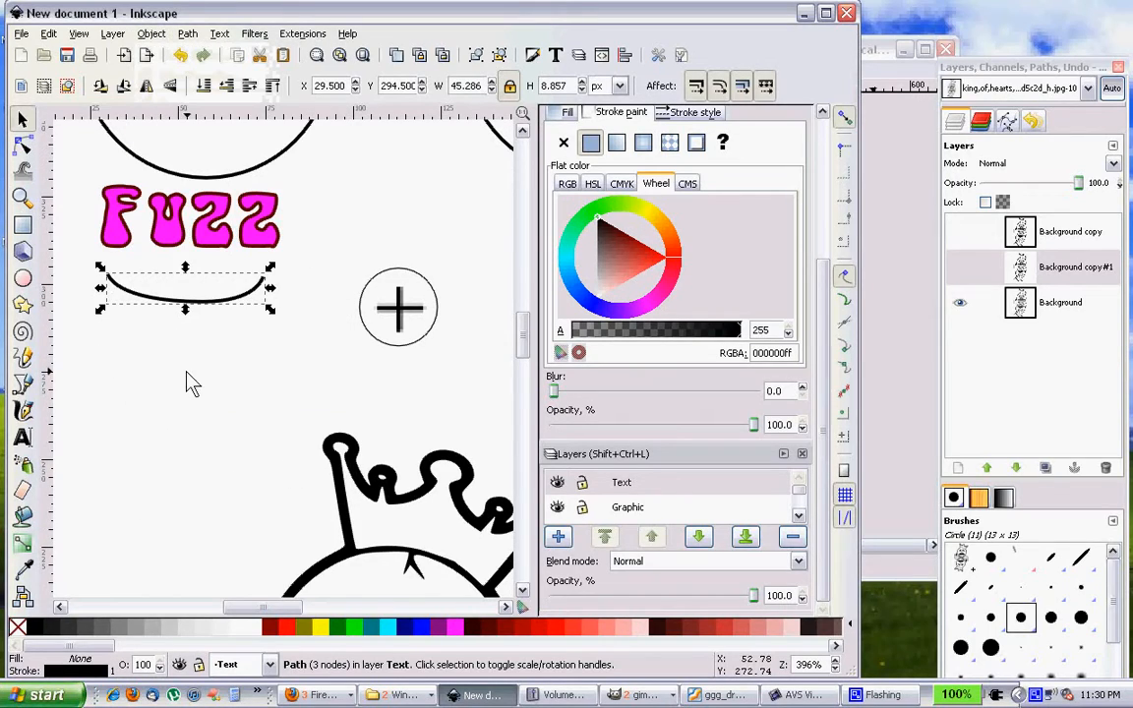
{"action": "left_click", "coordinate": [152, 34]}
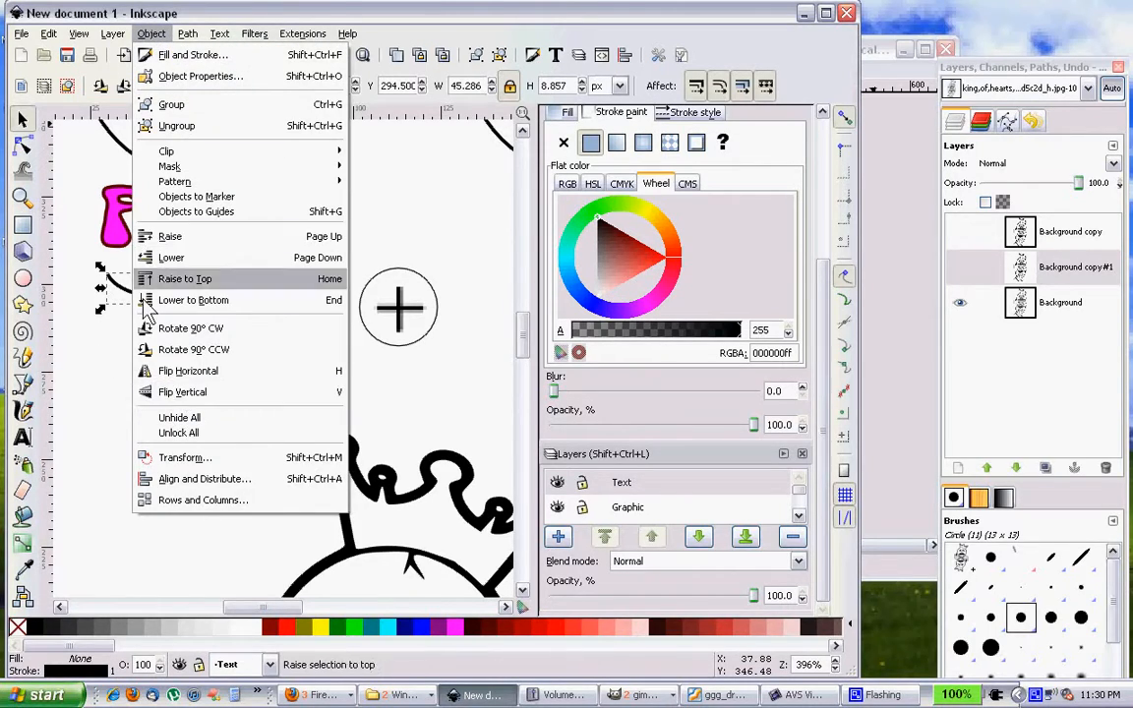
{"action": "left_click", "coordinate": [84, 398]}
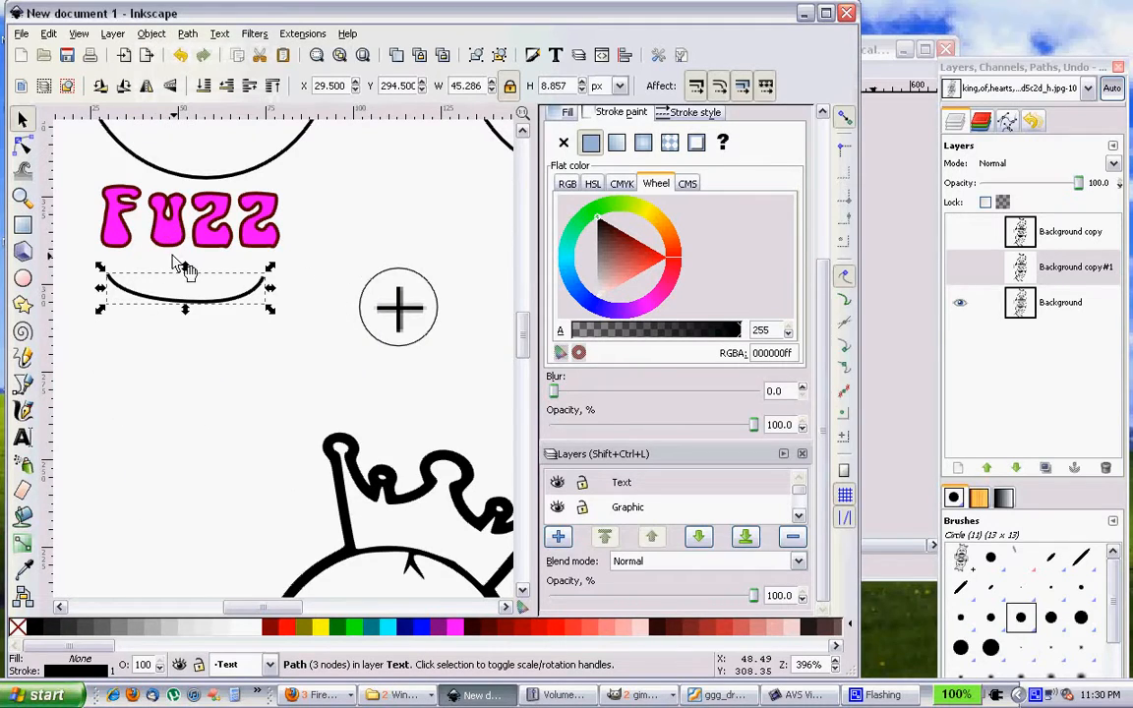
Stretch the curve outward at both ends to about 68 px wide so it extends past the Fuzz label.
{"action": "left_click", "coordinate": [108, 217]}
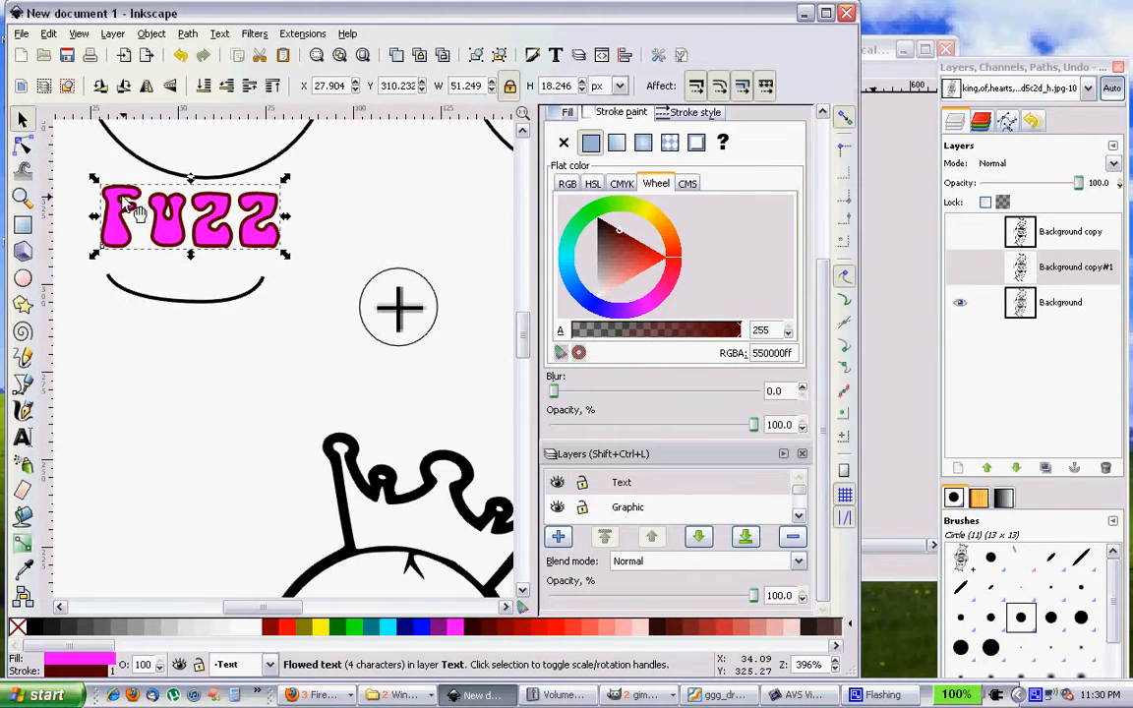
{"action": "left_click", "coordinate": [114, 283]}
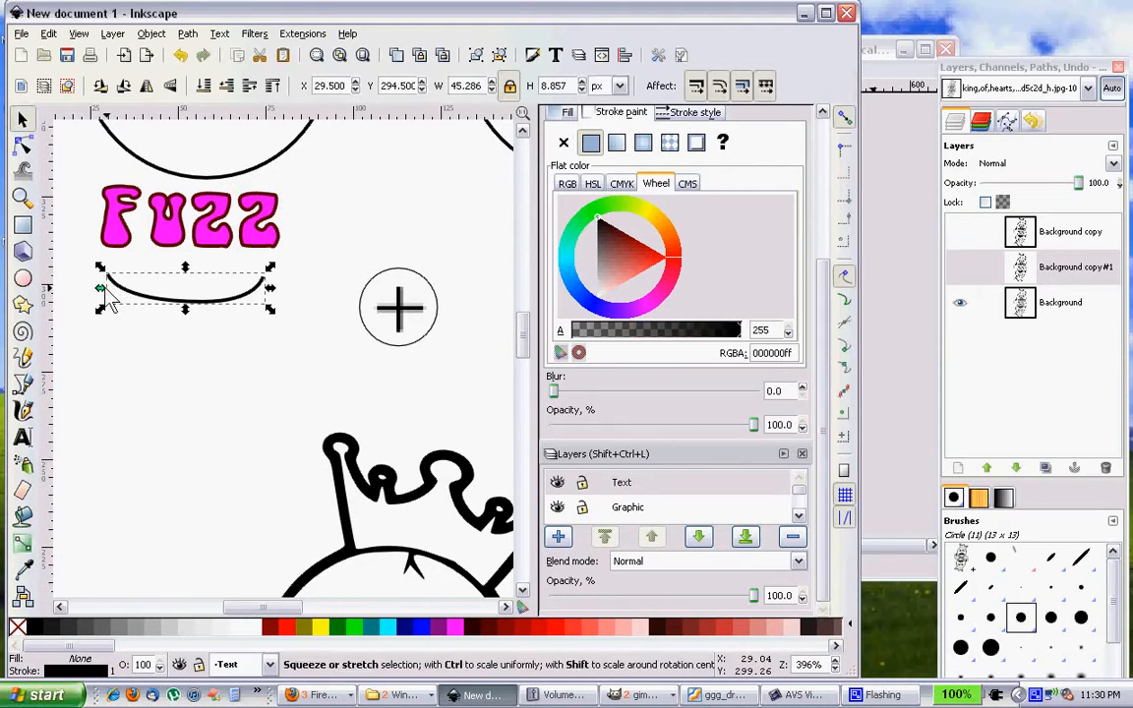
{"action": "left_click_drag", "start_coordinate": [102, 292], "coordinate": [71, 300]}
{"action": "left_click_drag", "start_coordinate": [269, 293], "coordinate": [313, 307]}
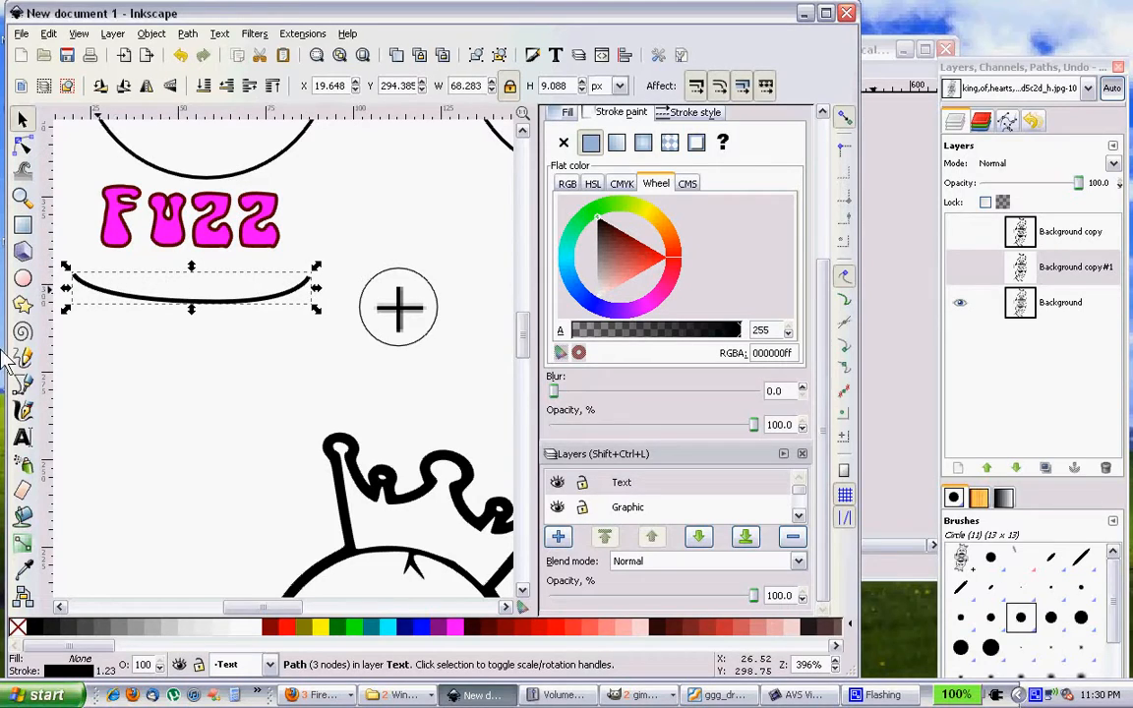
Put the Fuzz text on the curved path beneath it.
{"action": "left_click", "coordinate": [117, 228], "text": "shift"}
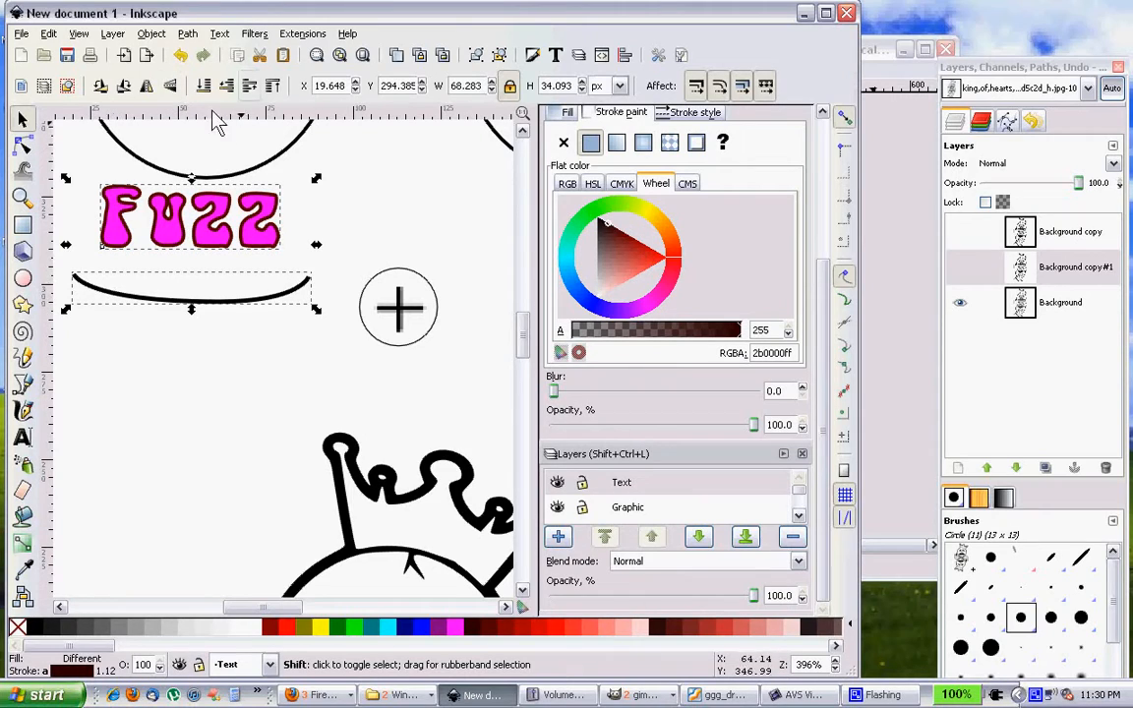
{"action": "left_click", "coordinate": [220, 33]}
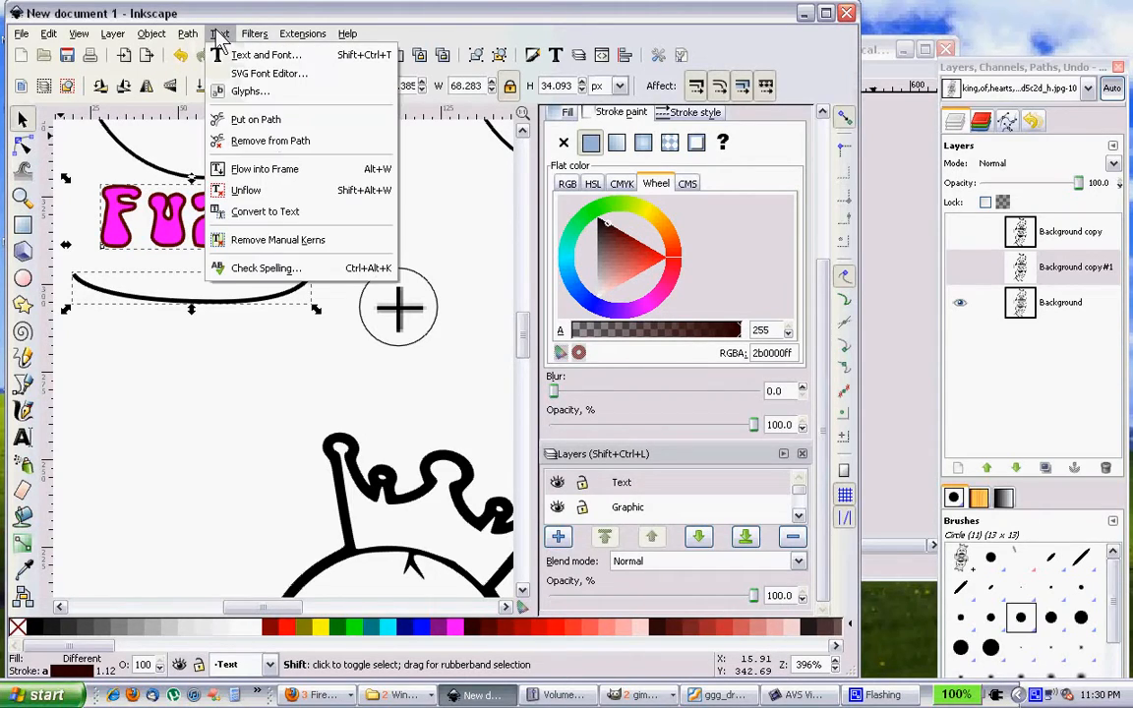
{"action": "left_click", "coordinate": [257, 119]}
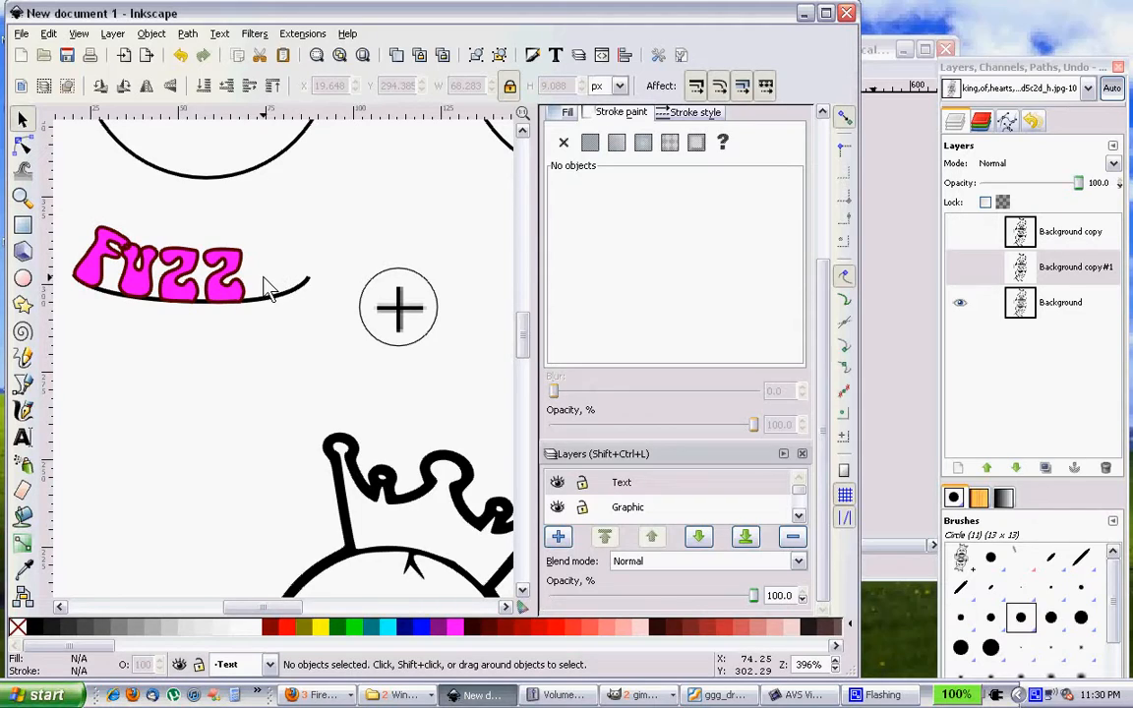
Rotate the curved Fuzz text slightly counterclockwise and move it off the path to just below the upper-left circle.
{"action": "left_click", "coordinate": [236, 307]}
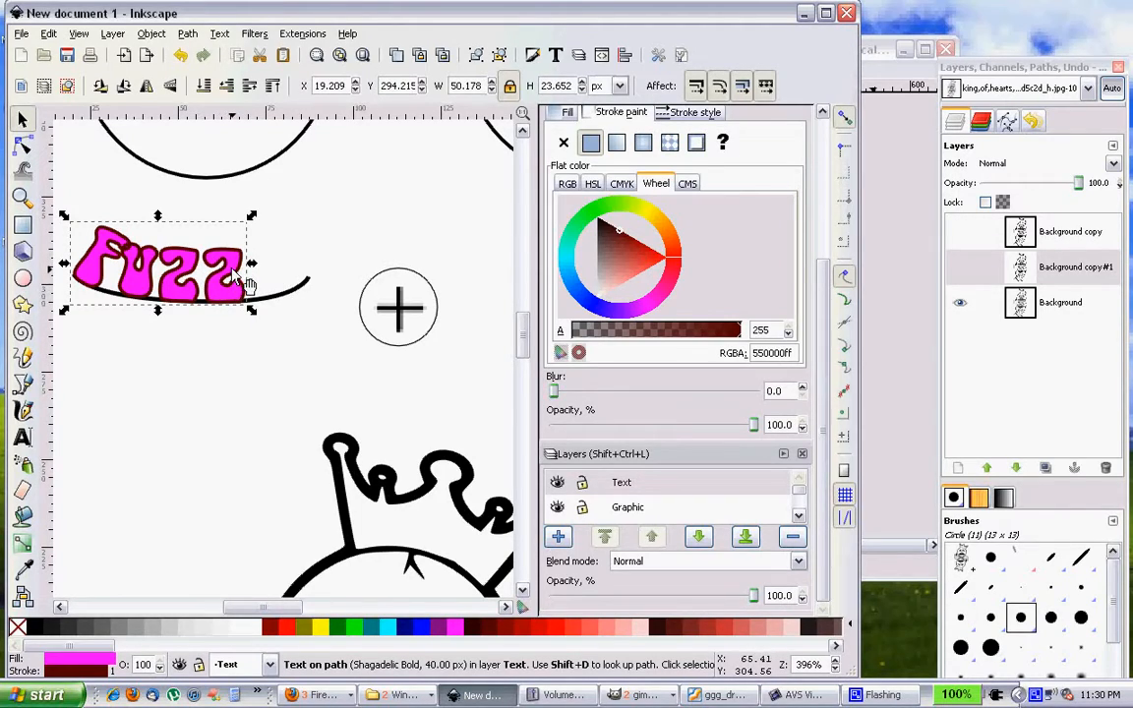
{"action": "left_click", "coordinate": [171, 278]}
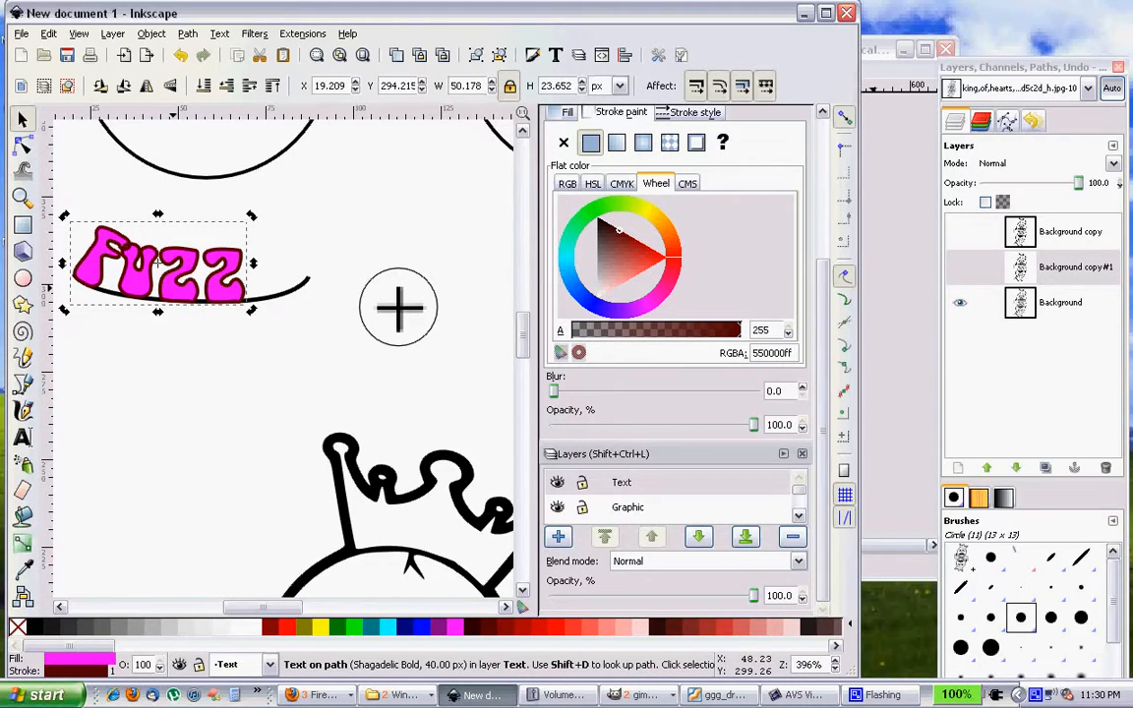
{"action": "mouse_move", "coordinate": [252, 217]}
{"action": "left_mouse_down"}
{"action": "mouse_move", "coordinate": [249, 193]}
{"action": "mouse_move", "coordinate": [251, 213]}
{"action": "left_mouse_up"}
{"action": "left_click_drag", "start_coordinate": [196, 299], "coordinate": [240, 251]}
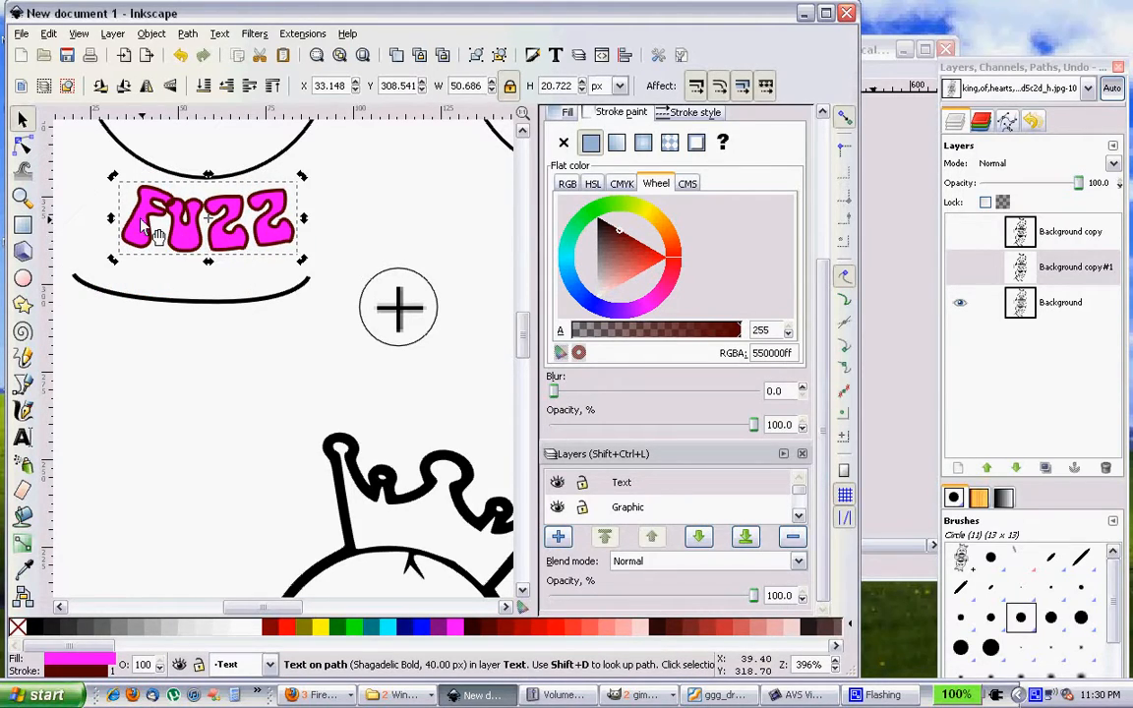
Increase the letter spacing of the whole Fuzz text to 4.80.
{"action": "left_click", "coordinate": [22, 437]}
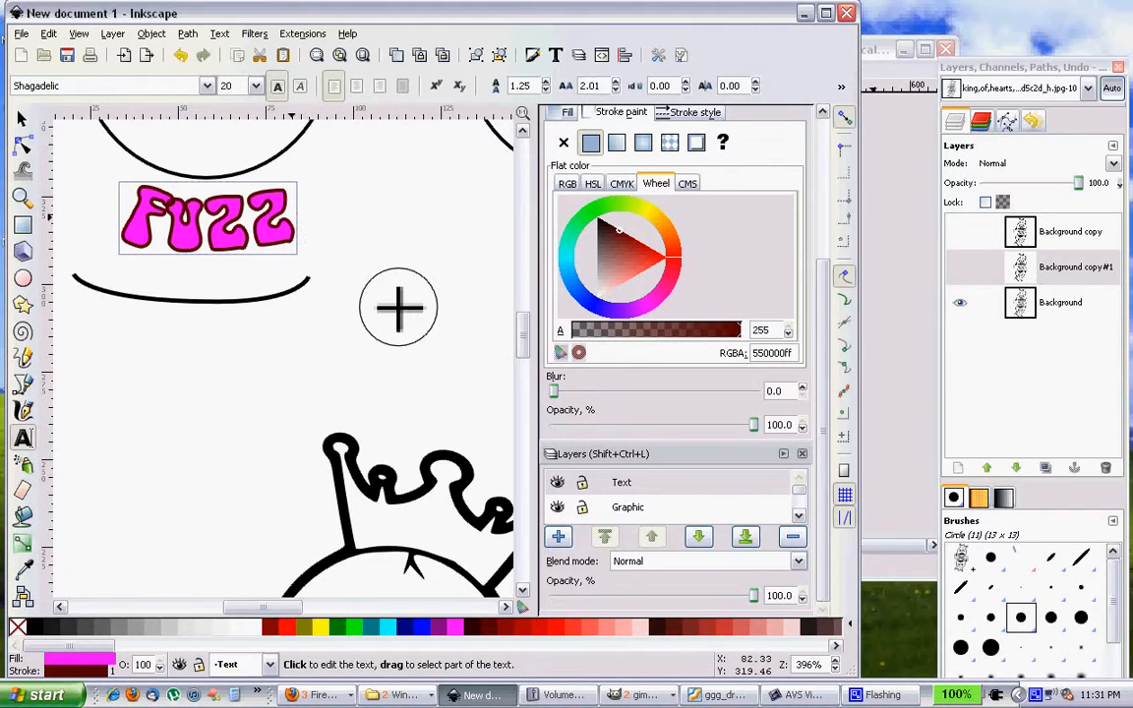
{"action": "left_click_drag", "start_coordinate": [293, 218], "coordinate": [124, 209]}
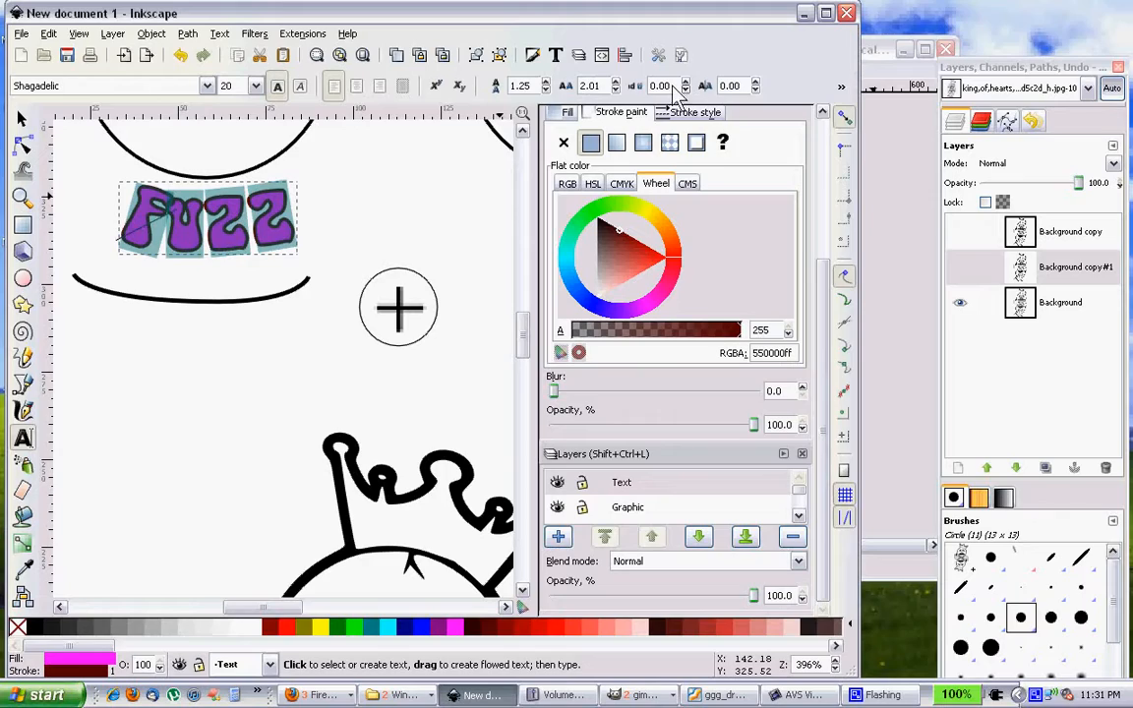
{"action": "left_click", "coordinate": [616, 82]}
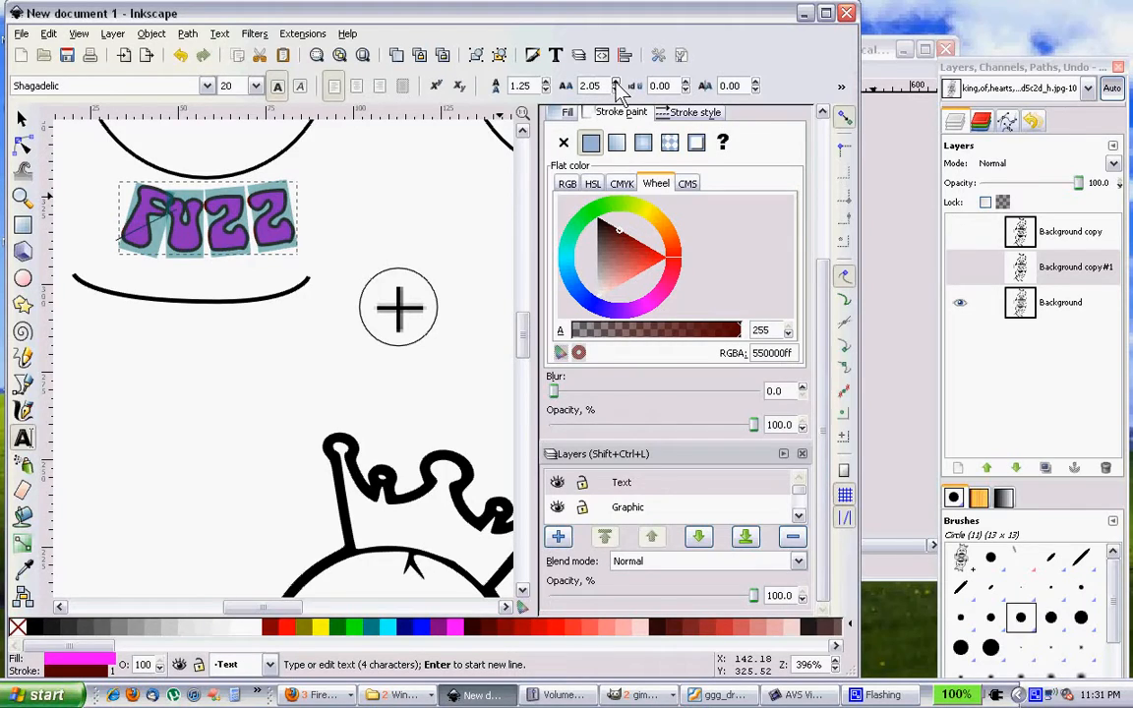
{"action": "left_click", "coordinate": [616, 83]}
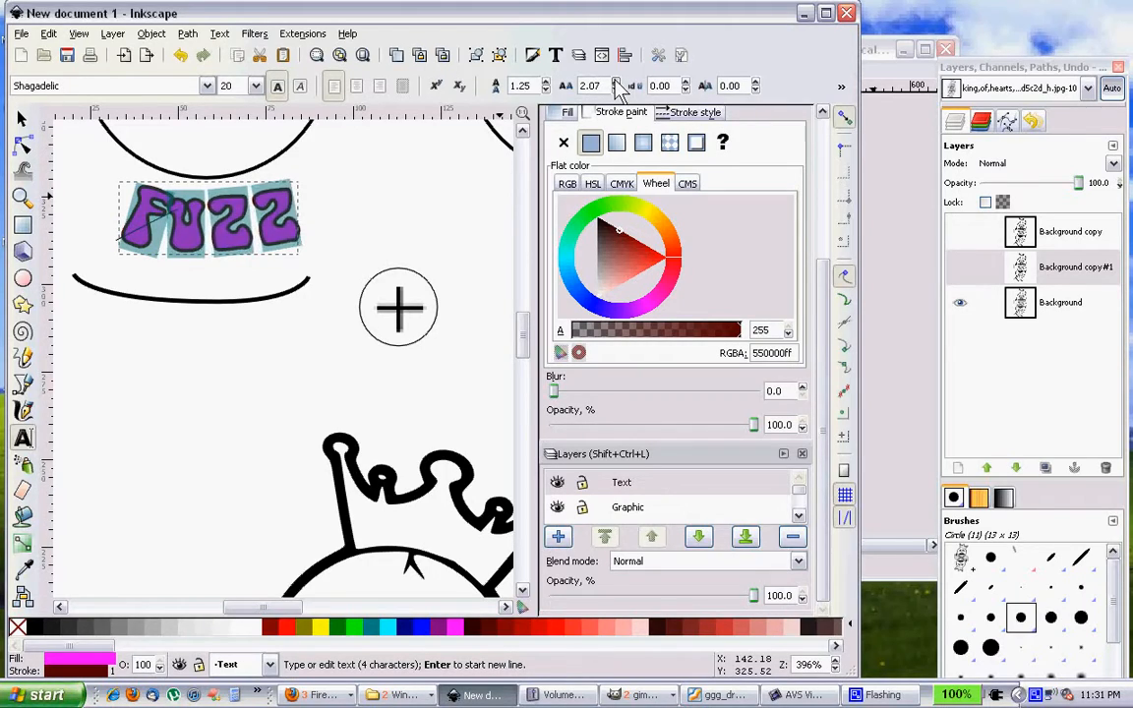
{"action": "left_click", "coordinate": [616, 83]}
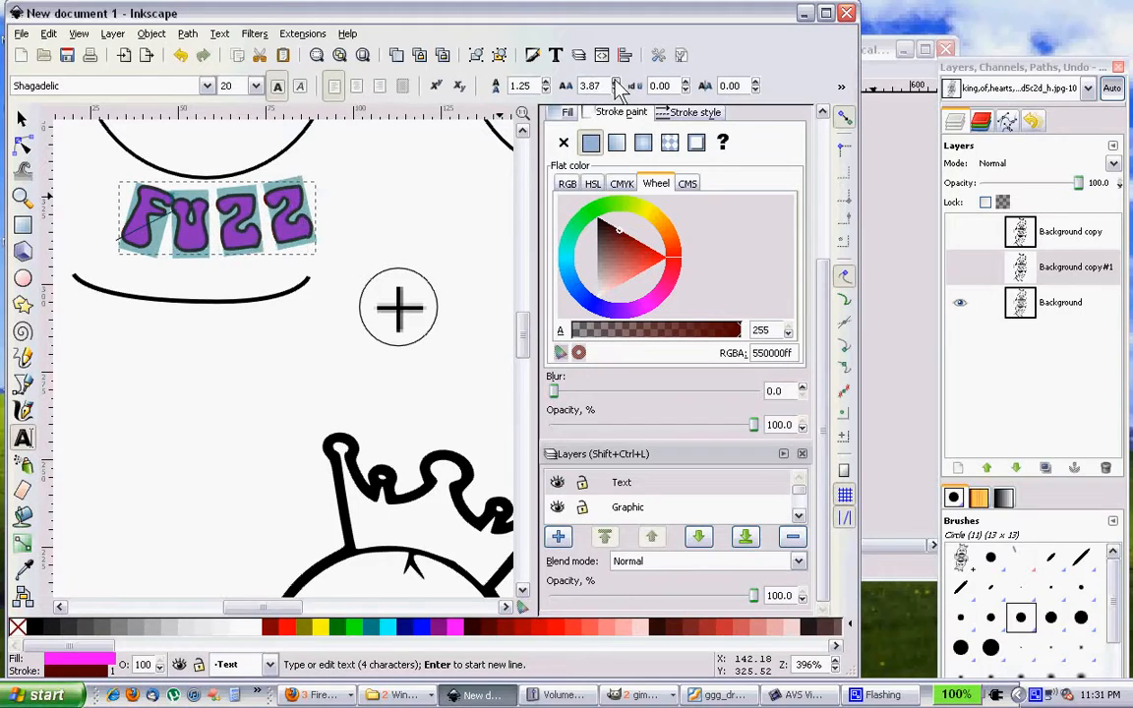
{"action": "left_click", "coordinate": [616, 83]}
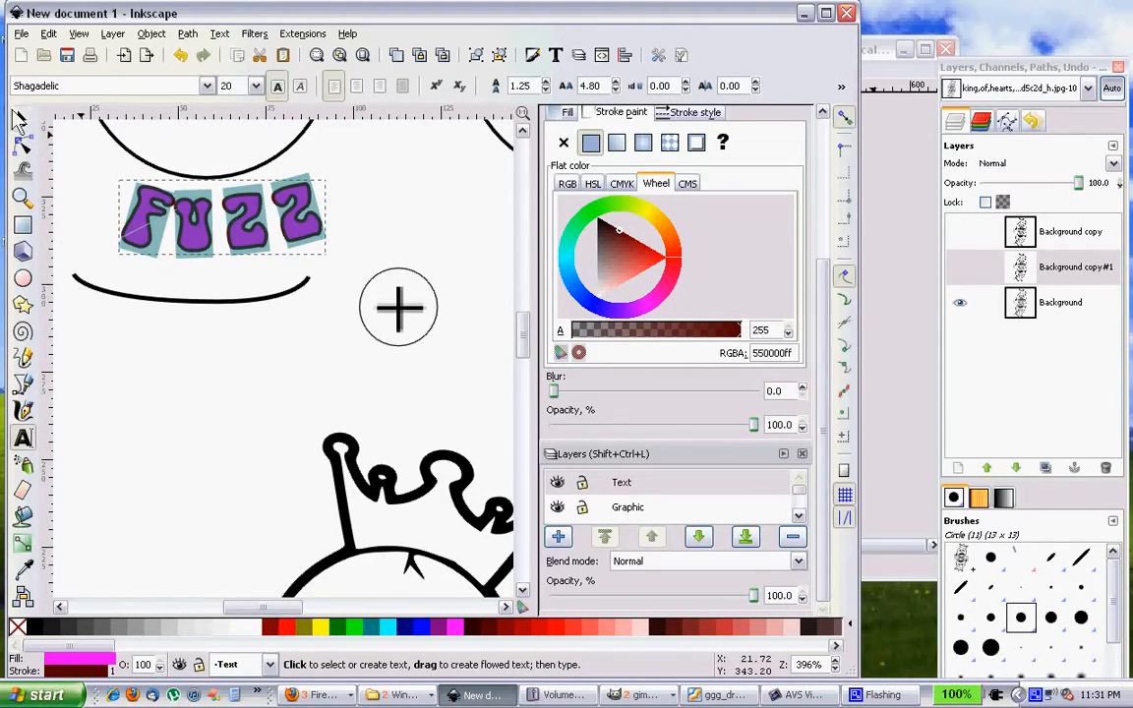
Nudge the Fuzz text left and slightly up to centre it beneath the upper-left circle.
{"action": "left_click", "coordinate": [21, 118]}
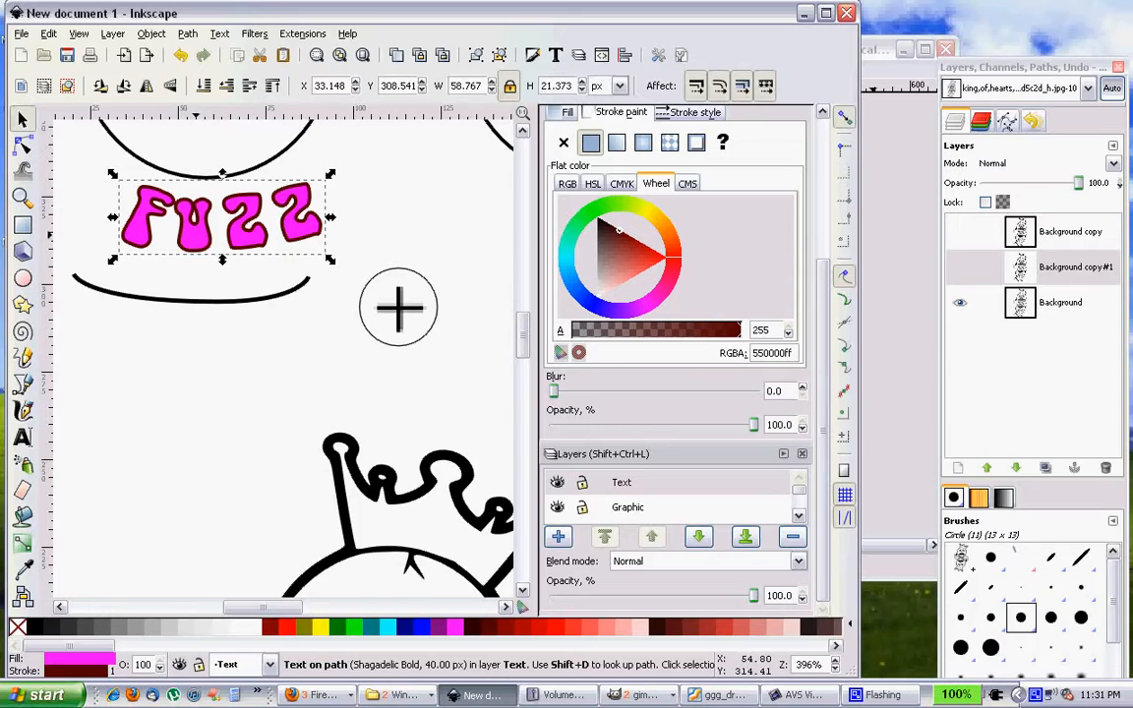
{"action": "left_click_drag", "start_coordinate": [222, 258], "coordinate": [208, 255]}
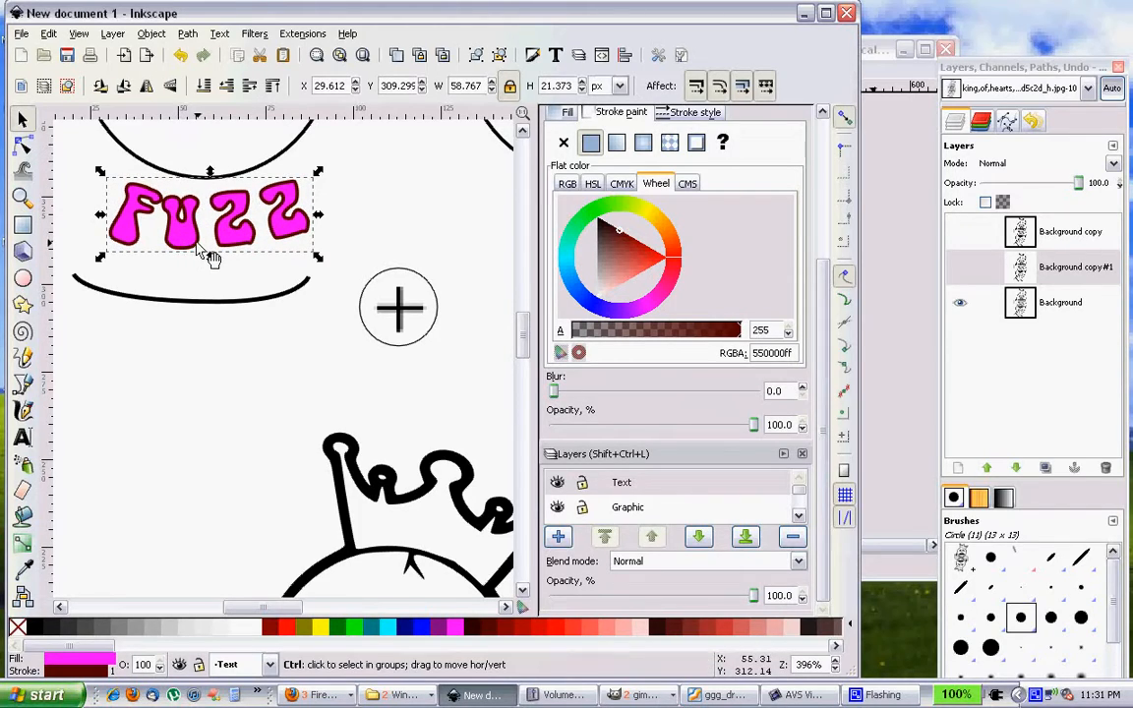
Change the stroke colour of the curved guide path beneath the Fuzz text to white (ffffffff) and deselect it.
{"action": "scroll", "coordinate": [224, 258], "scroll_direction": "down", "scroll_amount": 2}
{"action": "key", "text": "shift+d"}
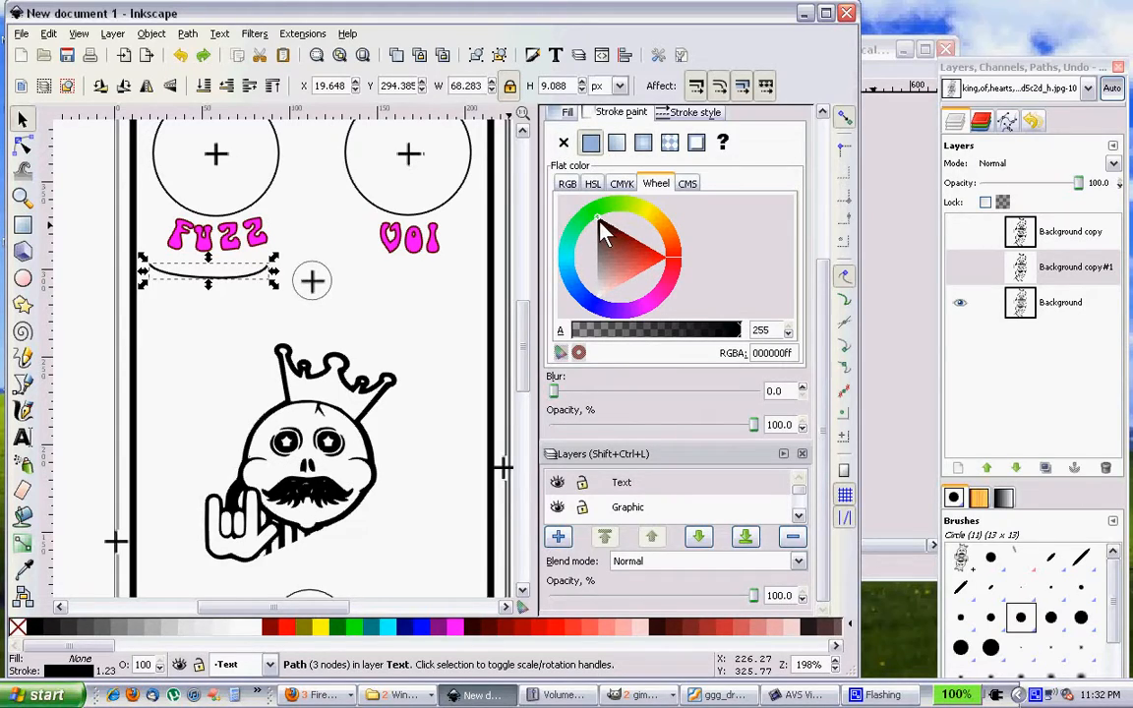
{"action": "left_click_drag", "start_coordinate": [596, 218], "coordinate": [582, 325]}
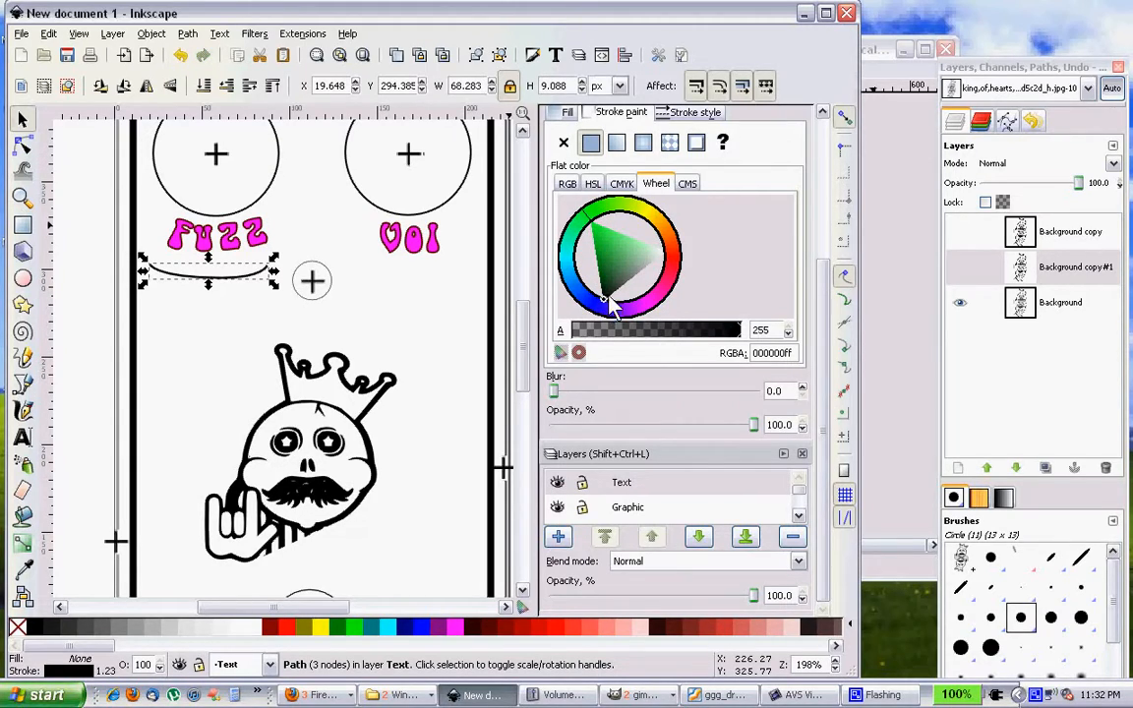
{"action": "left_click_drag", "start_coordinate": [617, 281], "coordinate": [680, 258]}
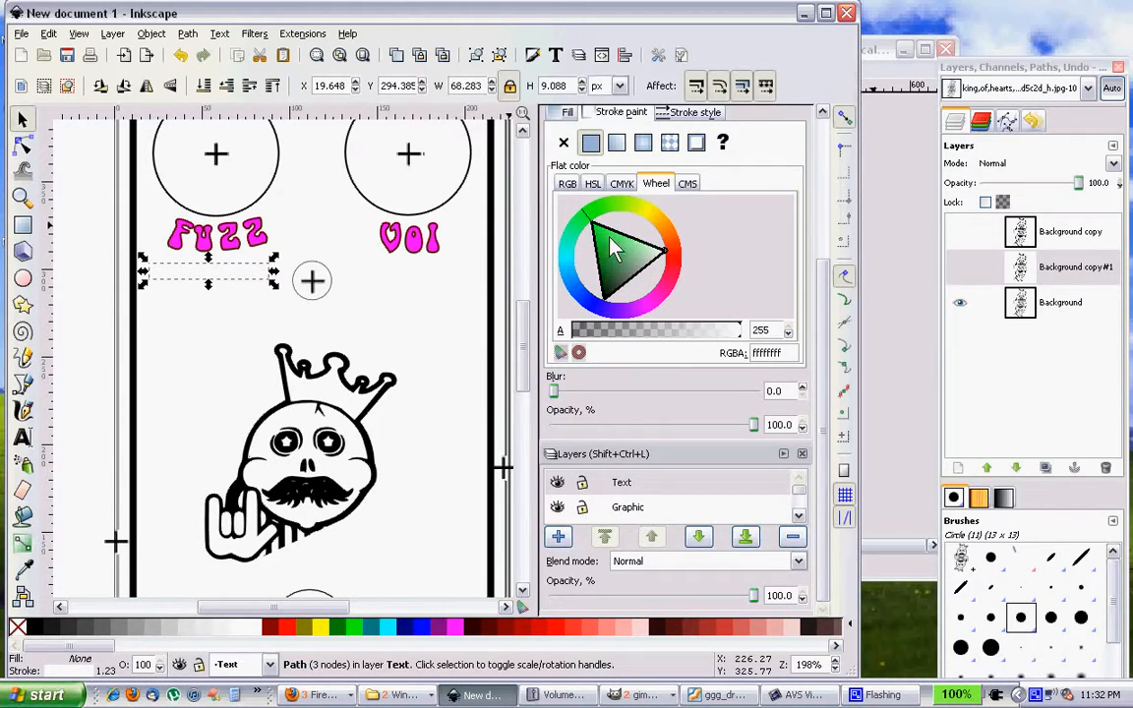
{"action": "left_click", "coordinate": [227, 340]}
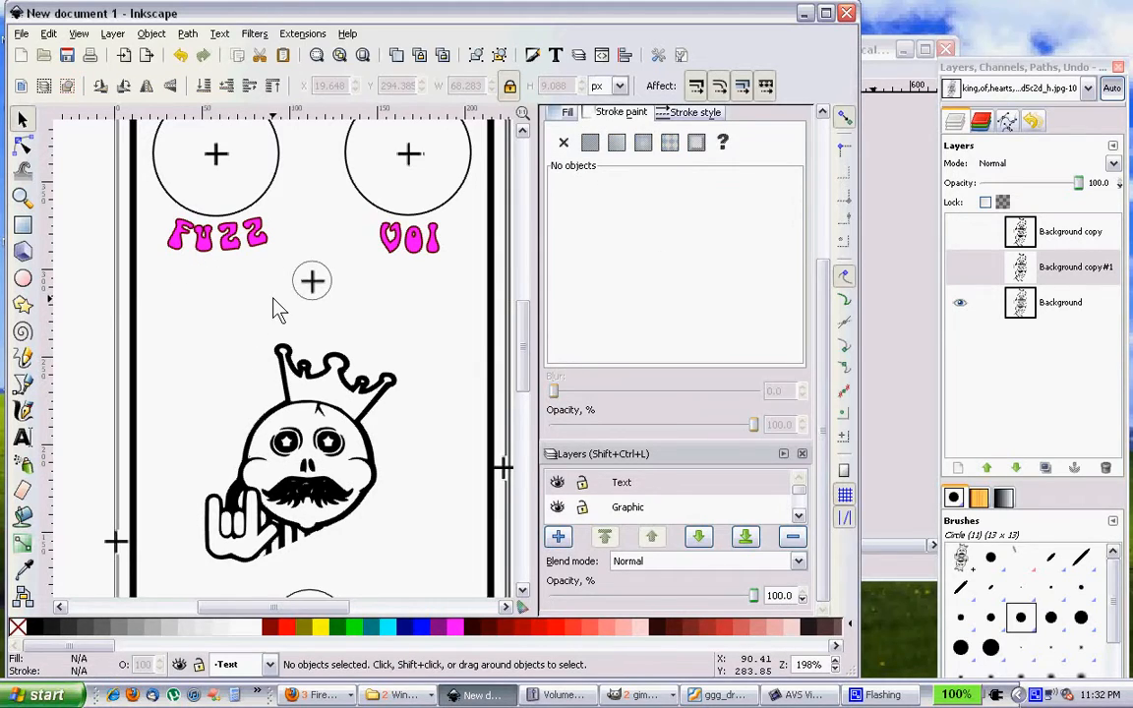
Create a flowed text frame outside the pedal's left edge, beside the upper edge mark, and enter "In".
{"action": "scroll", "coordinate": [277, 307], "scroll_direction": "down", "scroll_amount": 3}
{"action": "scroll", "coordinate": [277, 300], "scroll_direction": "up", "scroll_amount": 1}
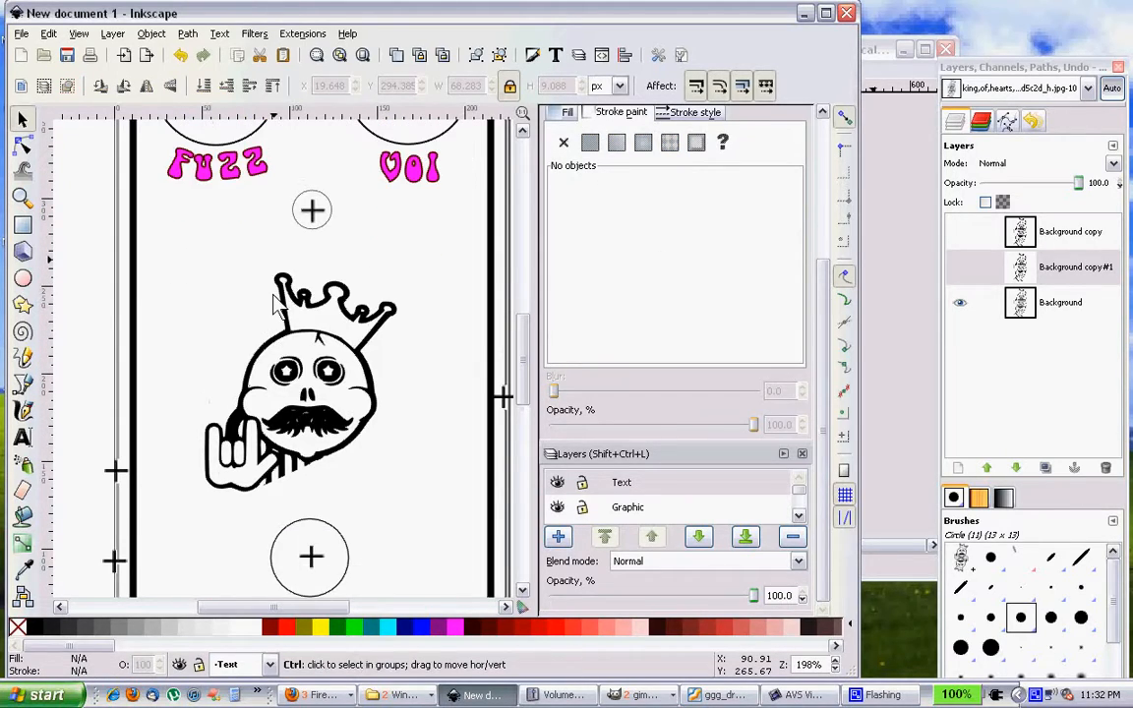
{"action": "scroll", "coordinate": [278, 300], "scroll_direction": "down", "scroll_amount": 2, "text": "ctrl"}
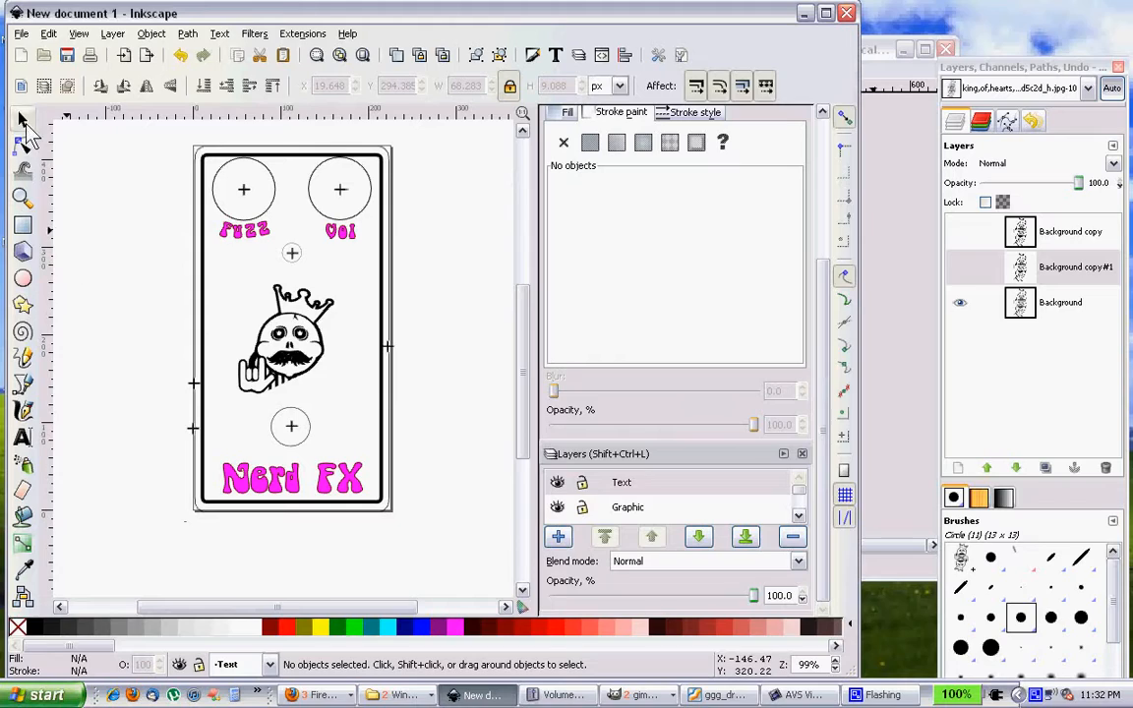
{"action": "left_click", "coordinate": [23, 436]}
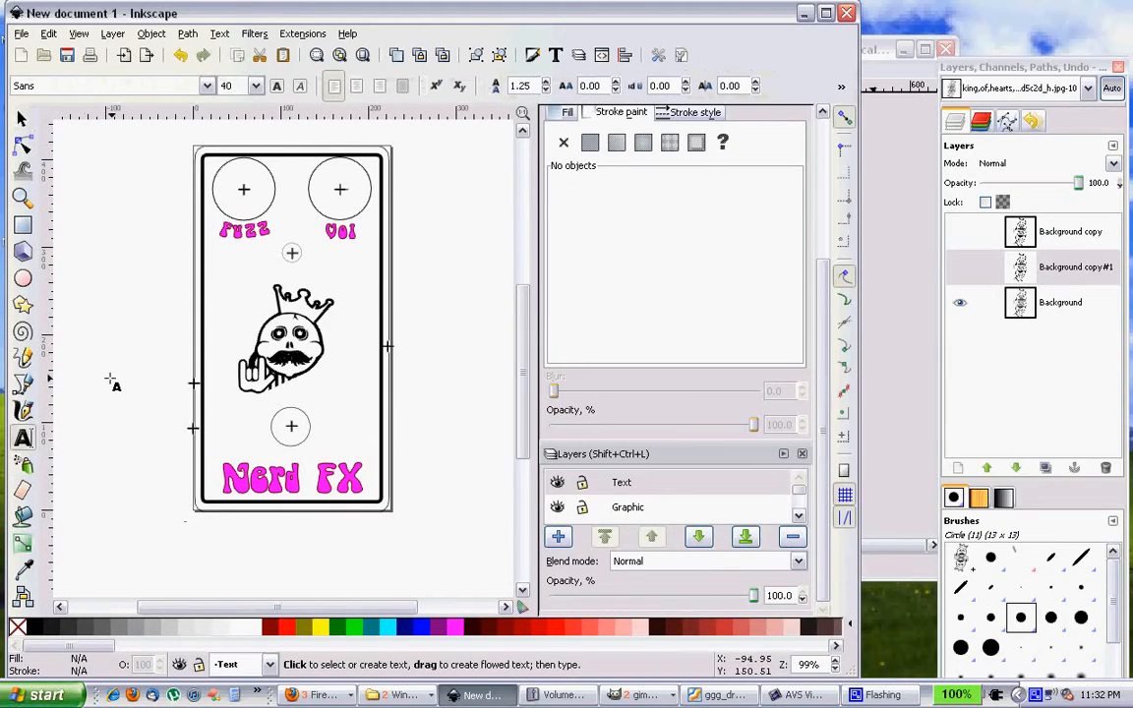
{"action": "left_click_drag", "start_coordinate": [110, 378], "coordinate": [154, 407]}
{"action": "left_click_drag", "start_coordinate": [87, 360], "coordinate": [124, 402]}
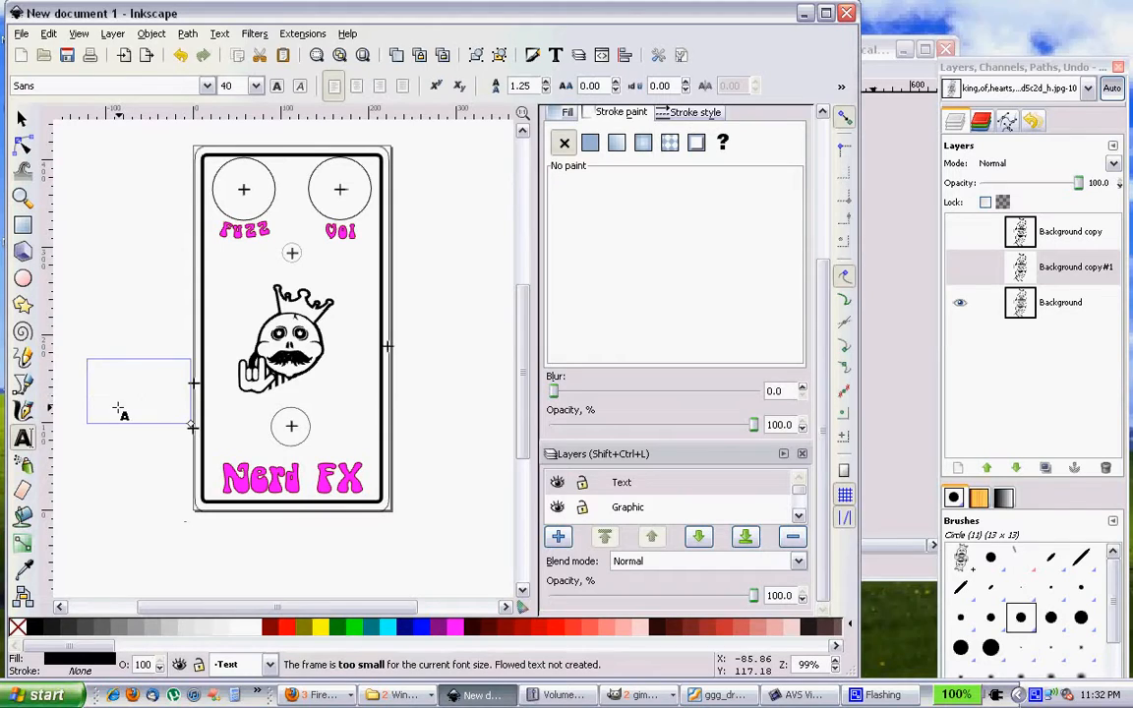
{"action": "type", "text": "In"}
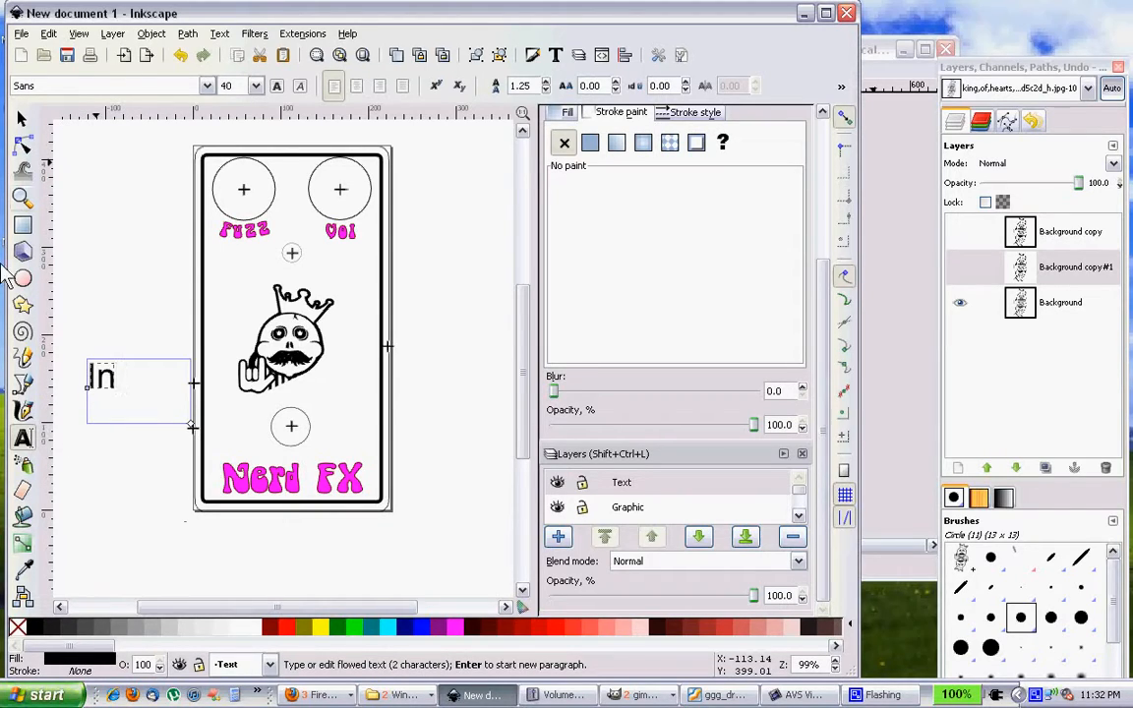
Set the whole In text to font size 16 and shrink its frame closely around it.
{"action": "left_click", "coordinate": [144, 385]}
{"action": "key", "text": "ctrl+a"}
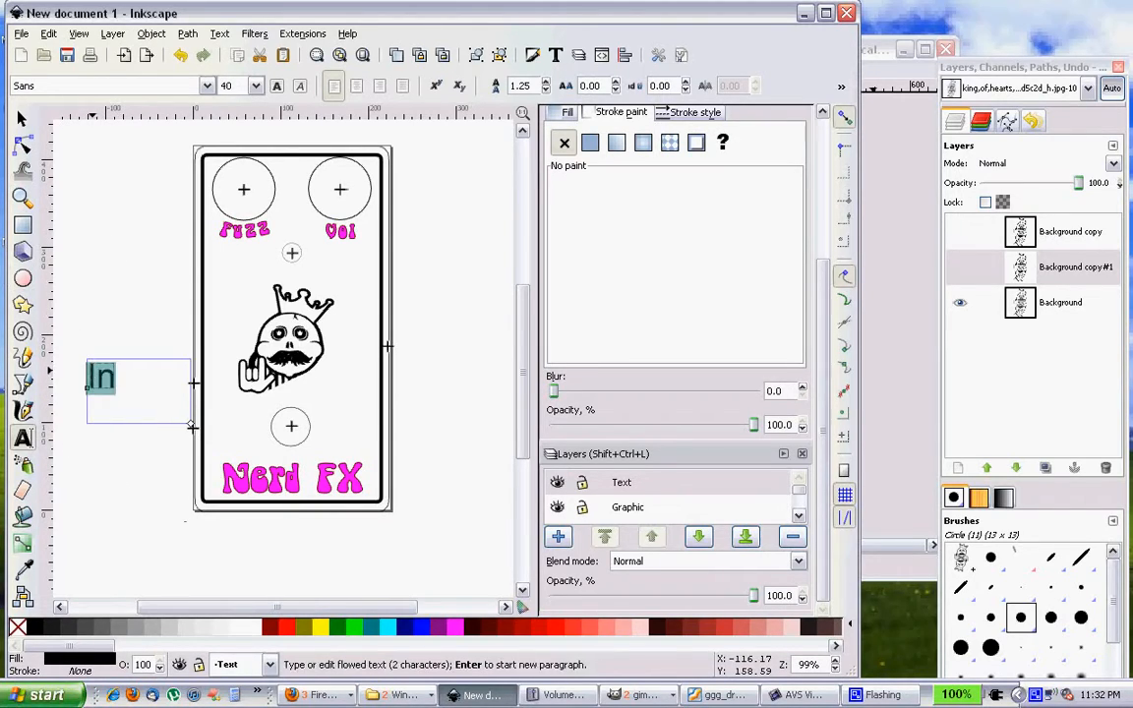
{"action": "left_click", "coordinate": [256, 85]}
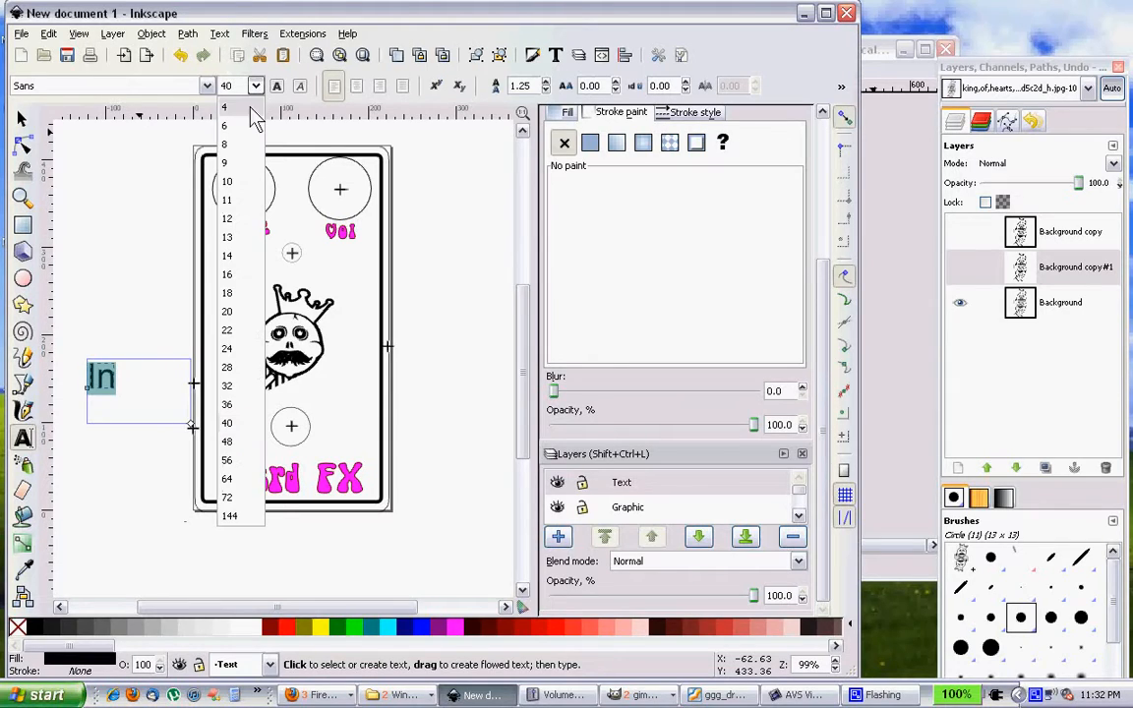
{"action": "left_click", "coordinate": [233, 286]}
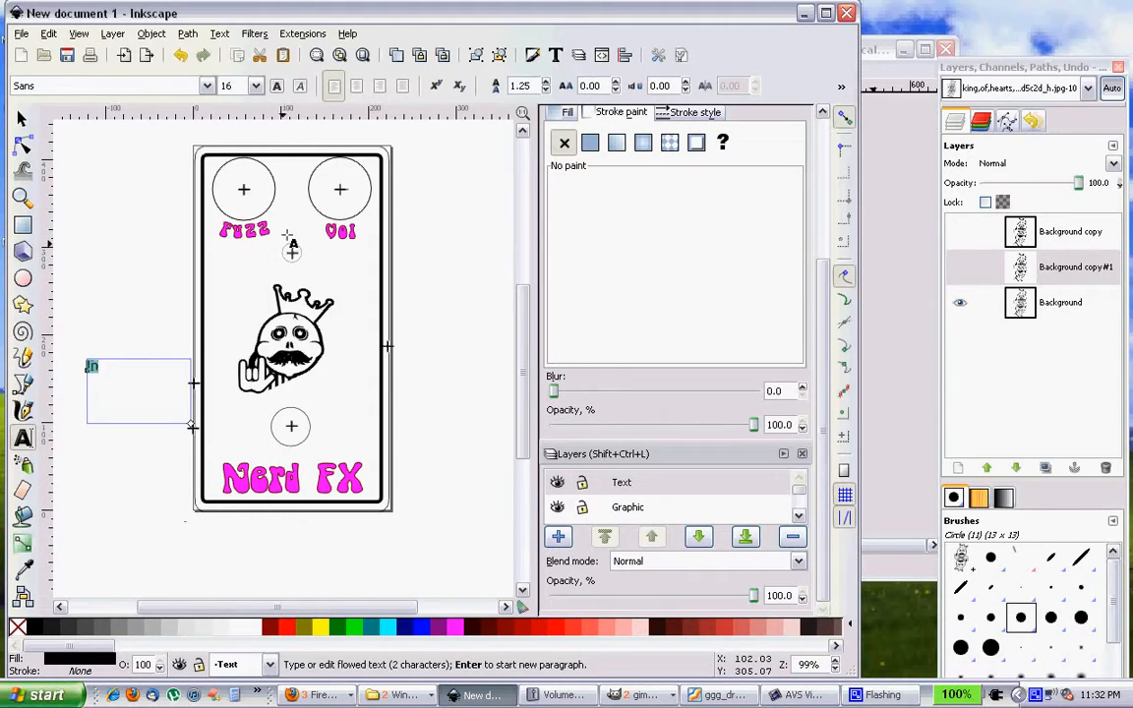
{"action": "left_click_drag", "start_coordinate": [192, 425], "coordinate": [133, 386]}
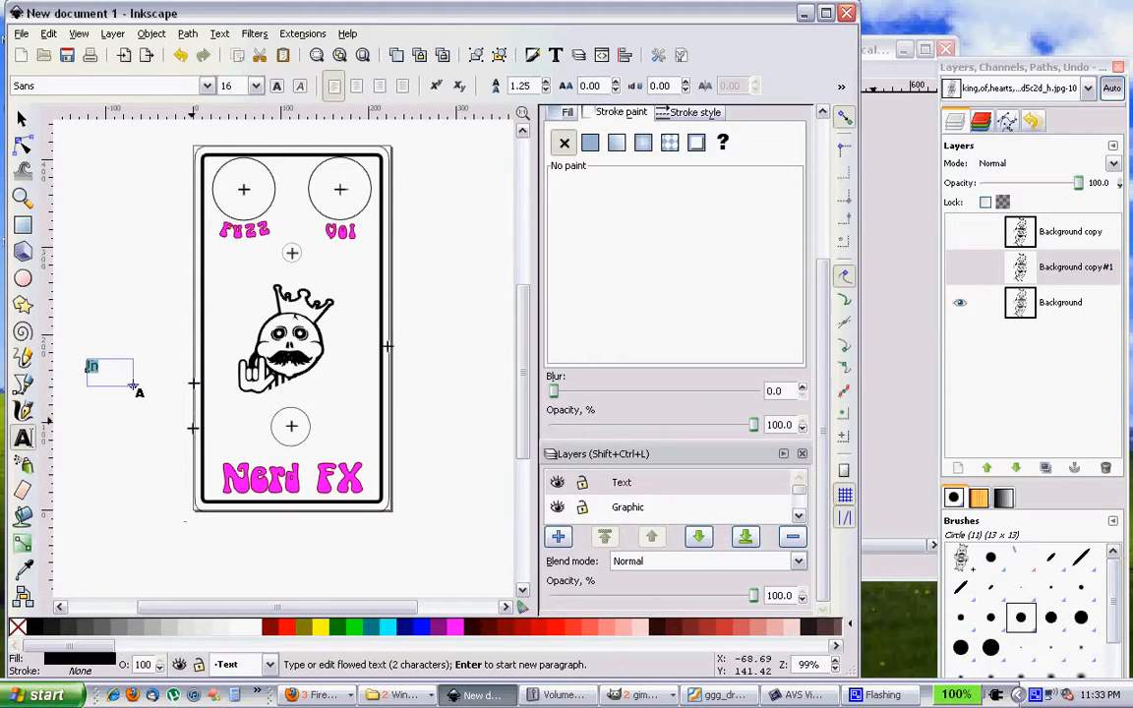
Change the font of the In text to Keep on Truckin'FW and finish editing it.
{"action": "left_click", "coordinate": [207, 86]}
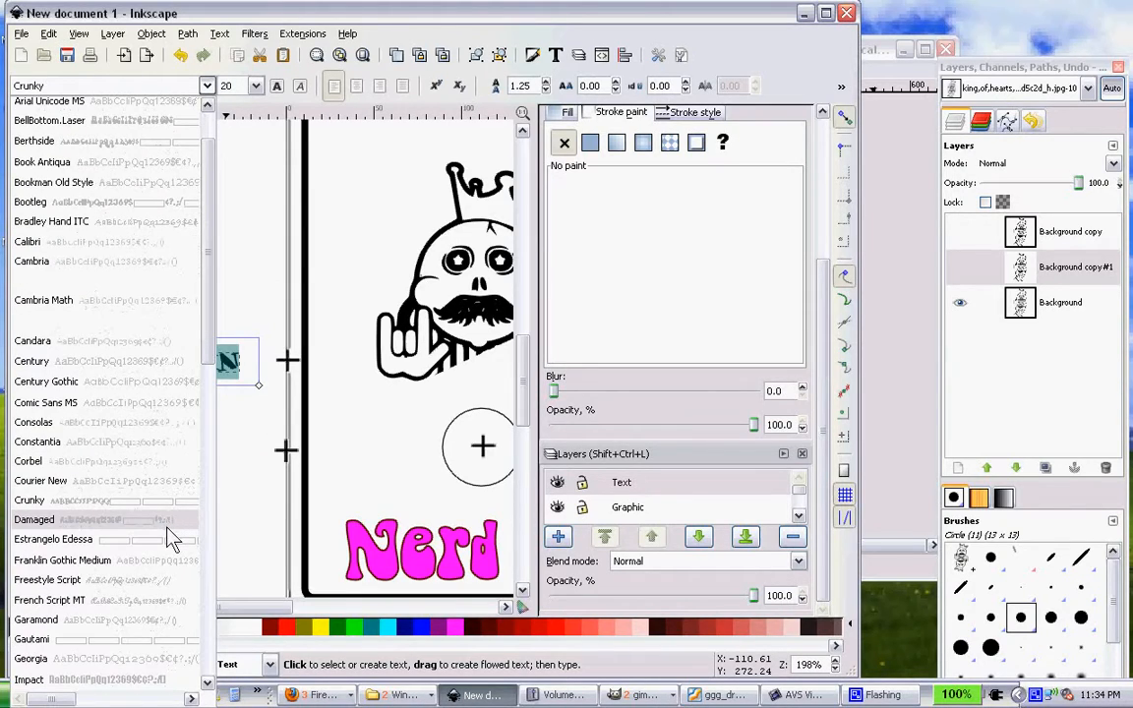
{"action": "scroll", "coordinate": [130, 532], "scroll_direction": "down", "scroll_amount": 2}
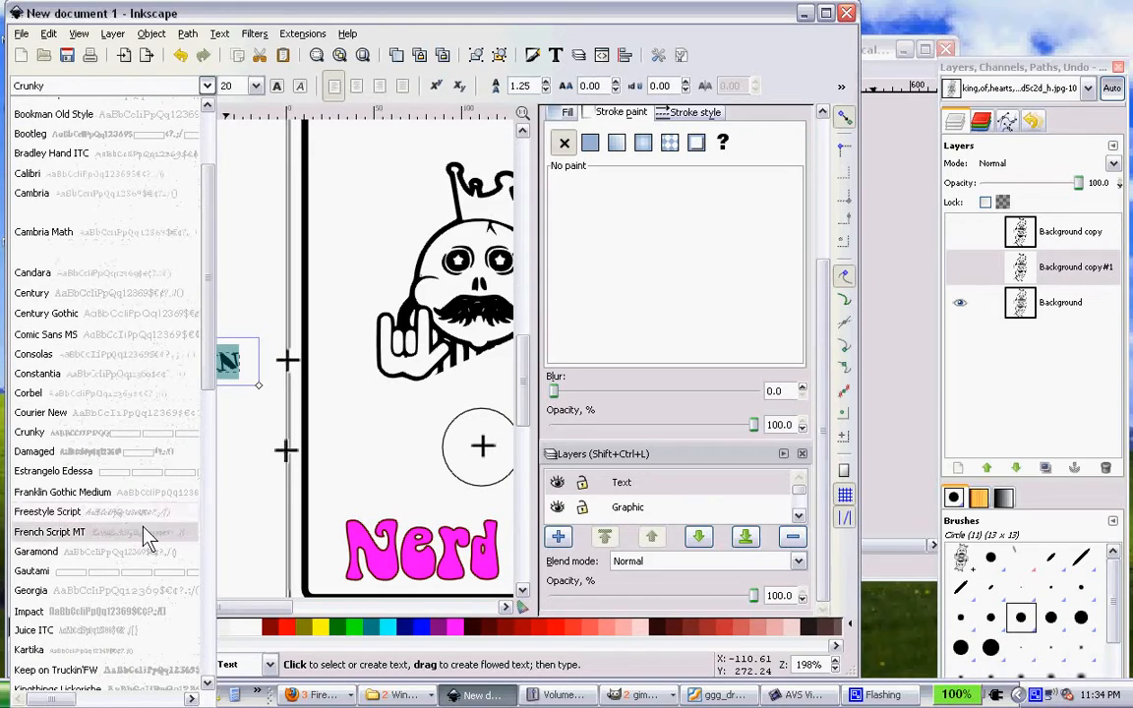
{"action": "scroll", "coordinate": [175, 507], "scroll_direction": "down", "scroll_amount": 2}
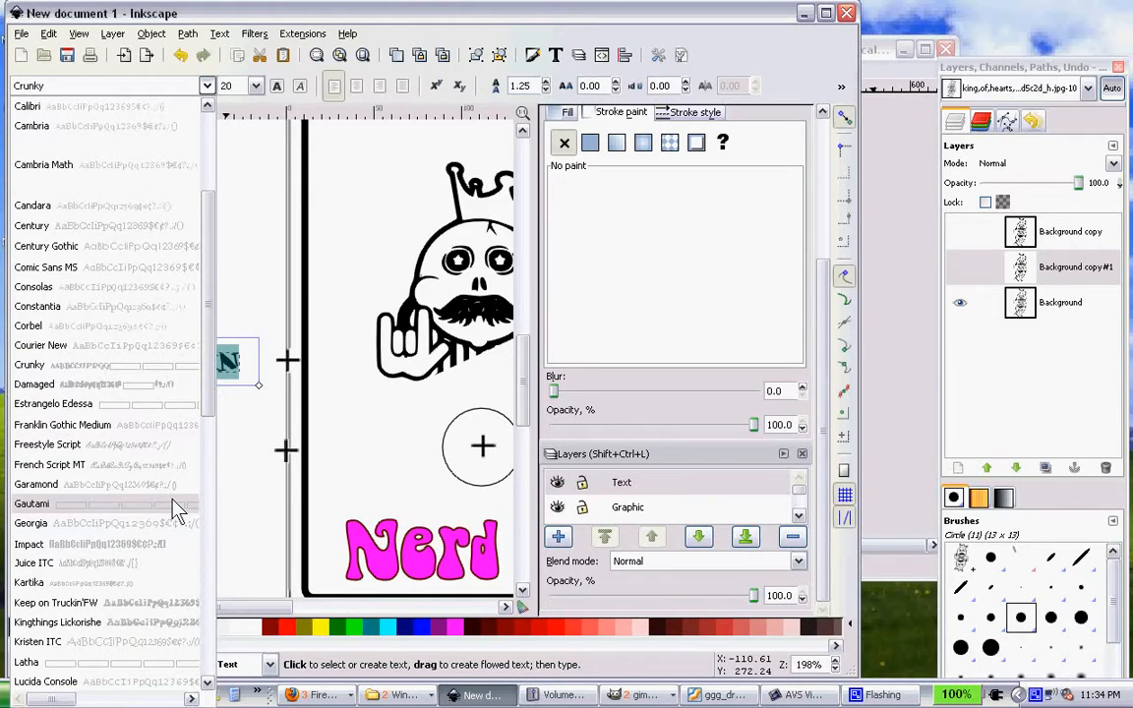
{"action": "scroll", "coordinate": [173, 504], "scroll_direction": "down", "scroll_amount": 2}
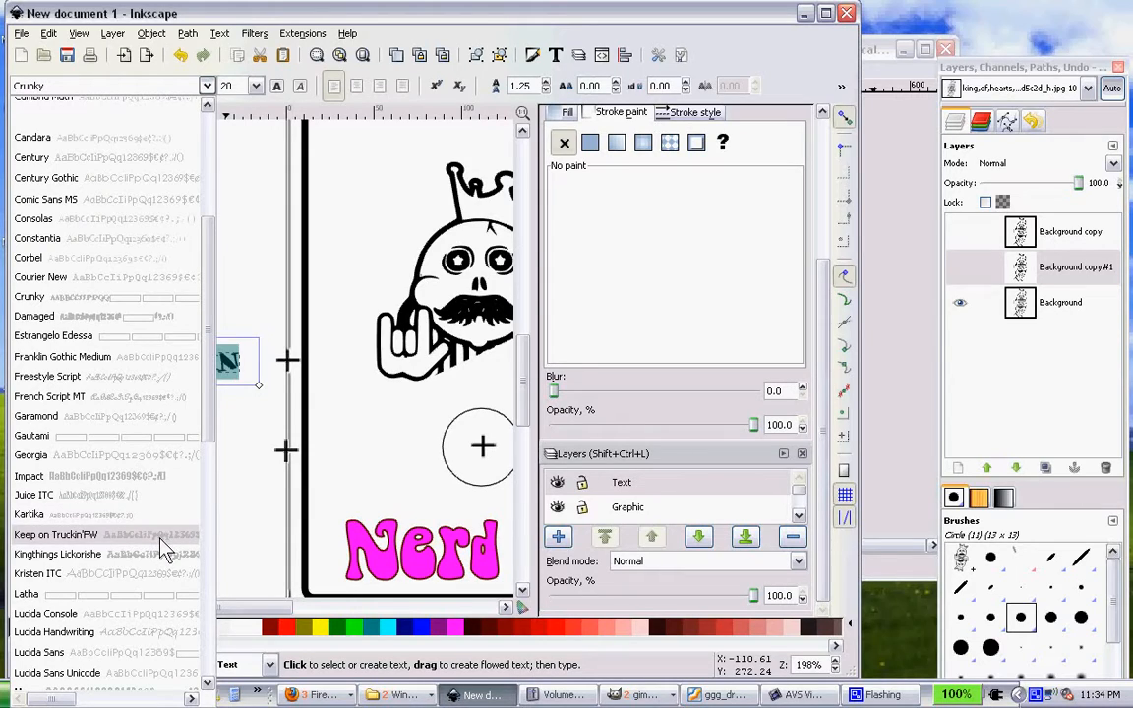
{"action": "left_click", "coordinate": [160, 540]}
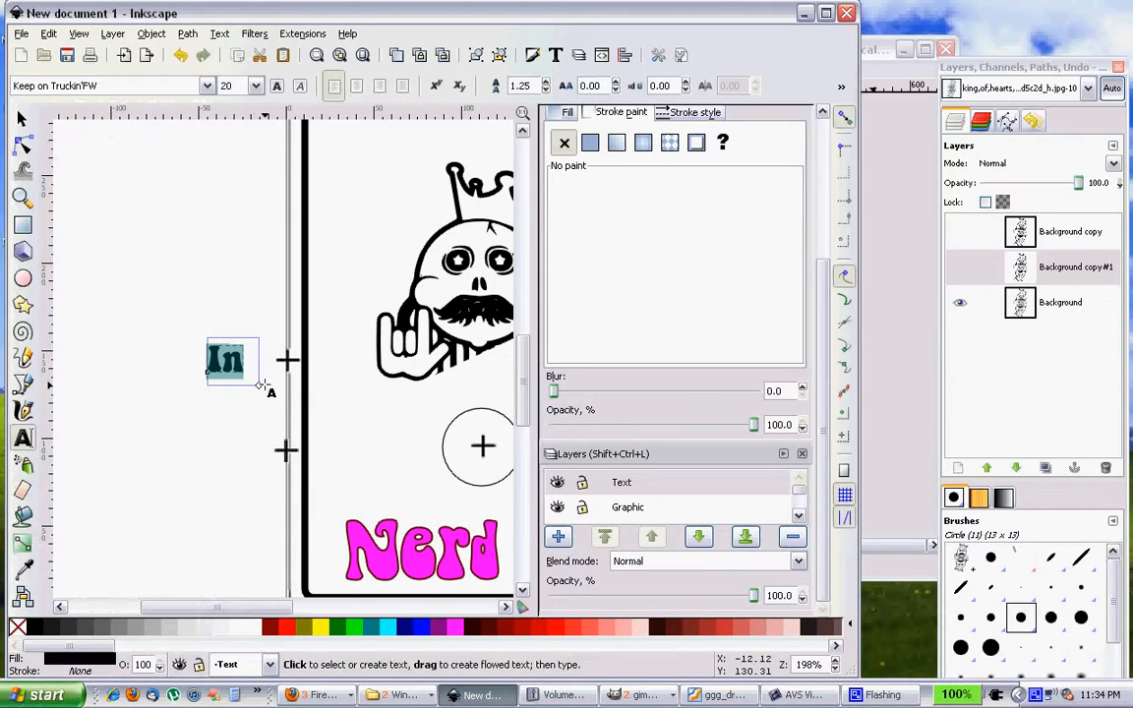
{"action": "scroll", "coordinate": [259, 388], "scroll_direction": "down", "scroll_amount": 2}
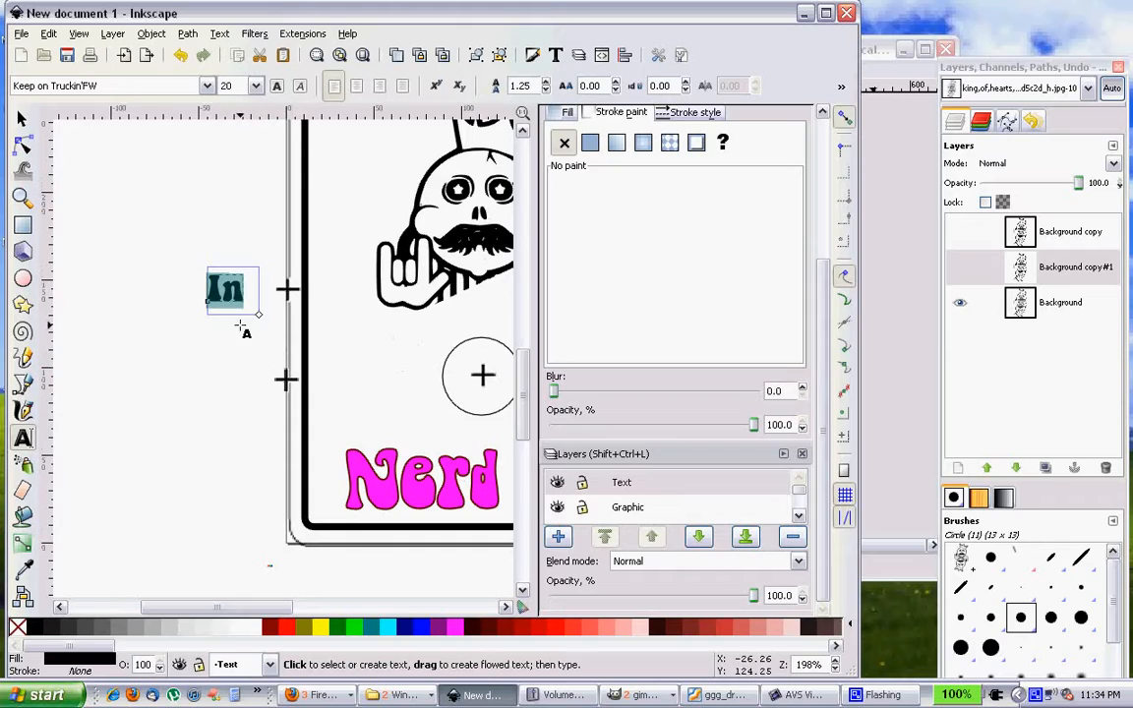
{"action": "left_click", "coordinate": [245, 315]}
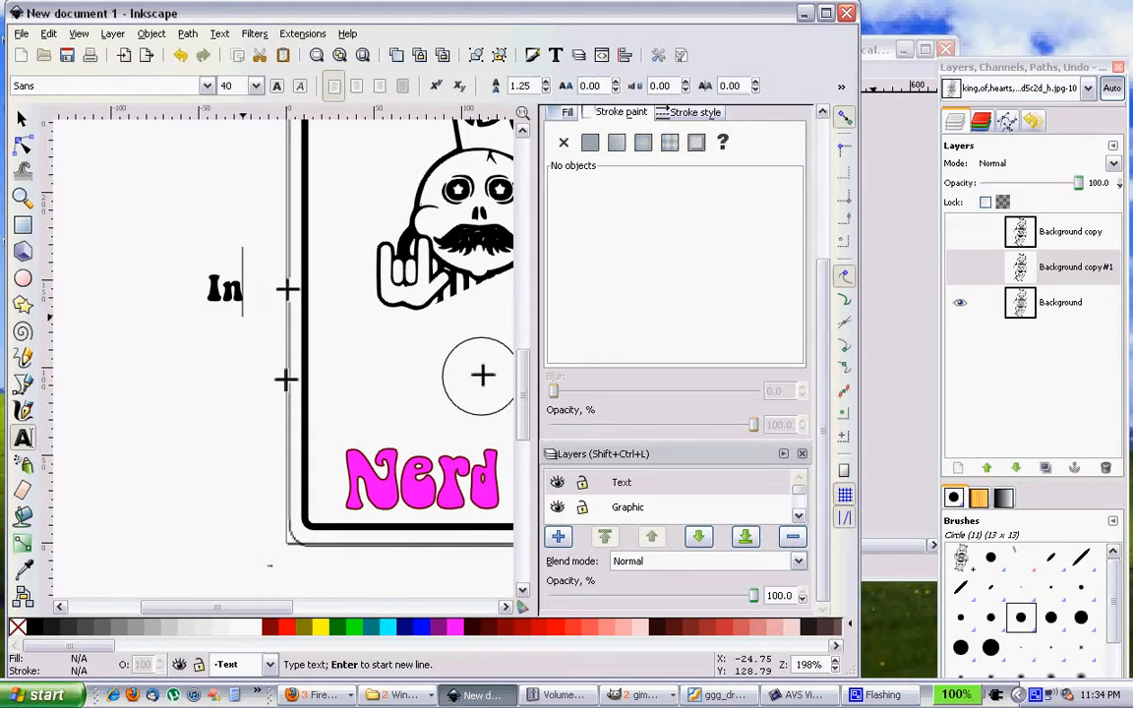
{"action": "key", "text": "F1"}
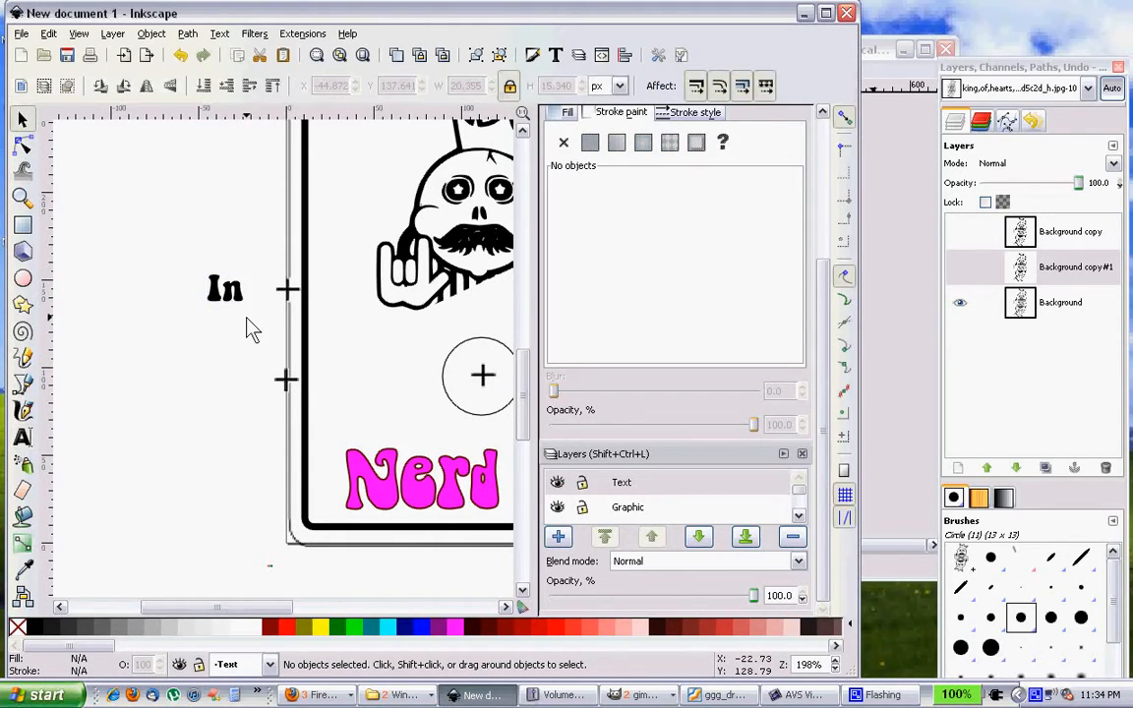
Duplicate the In text and place the copy beside the lower mark on the pedal's left edge.
{"action": "left_click", "coordinate": [242, 301]}
{"action": "key", "text": "ctrl+b"}
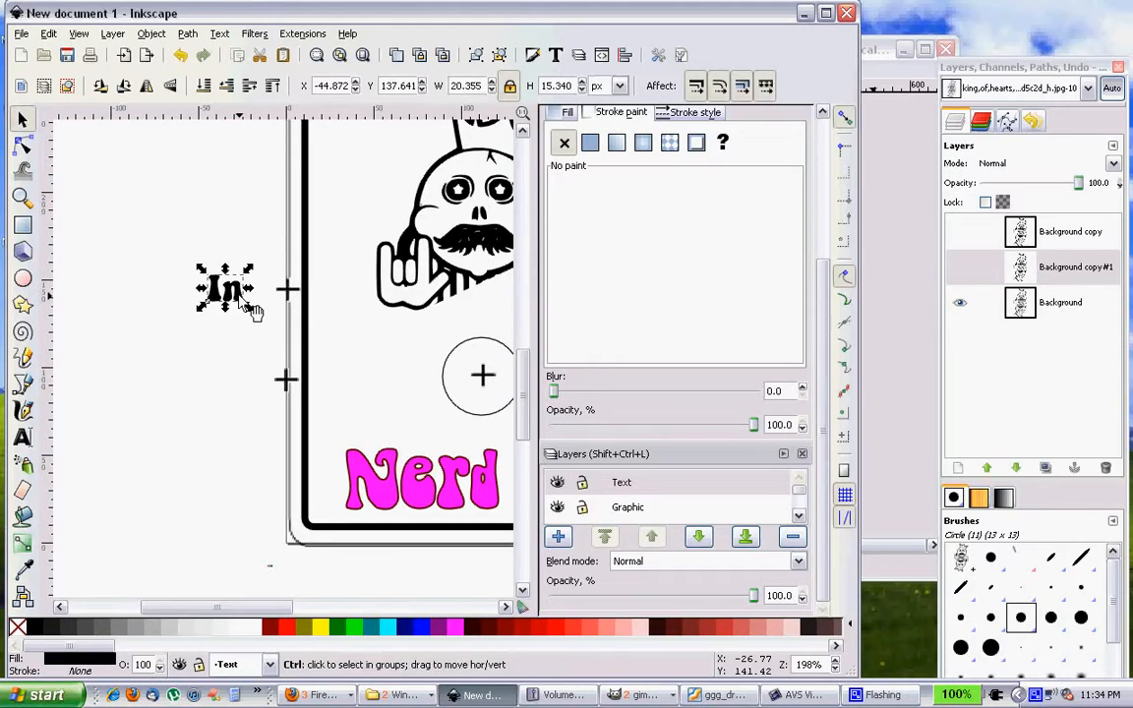
{"action": "key", "text": "ctrl+v"}
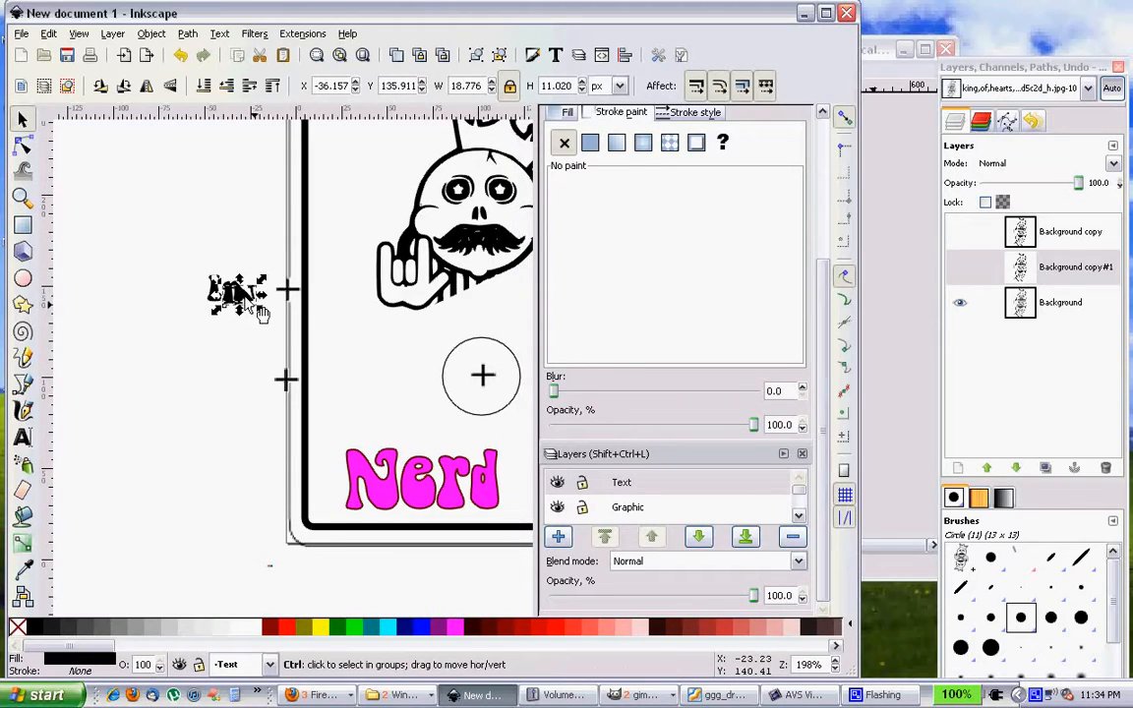
{"action": "key", "text": "Escape"}
{"action": "left_click", "coordinate": [225, 305]}
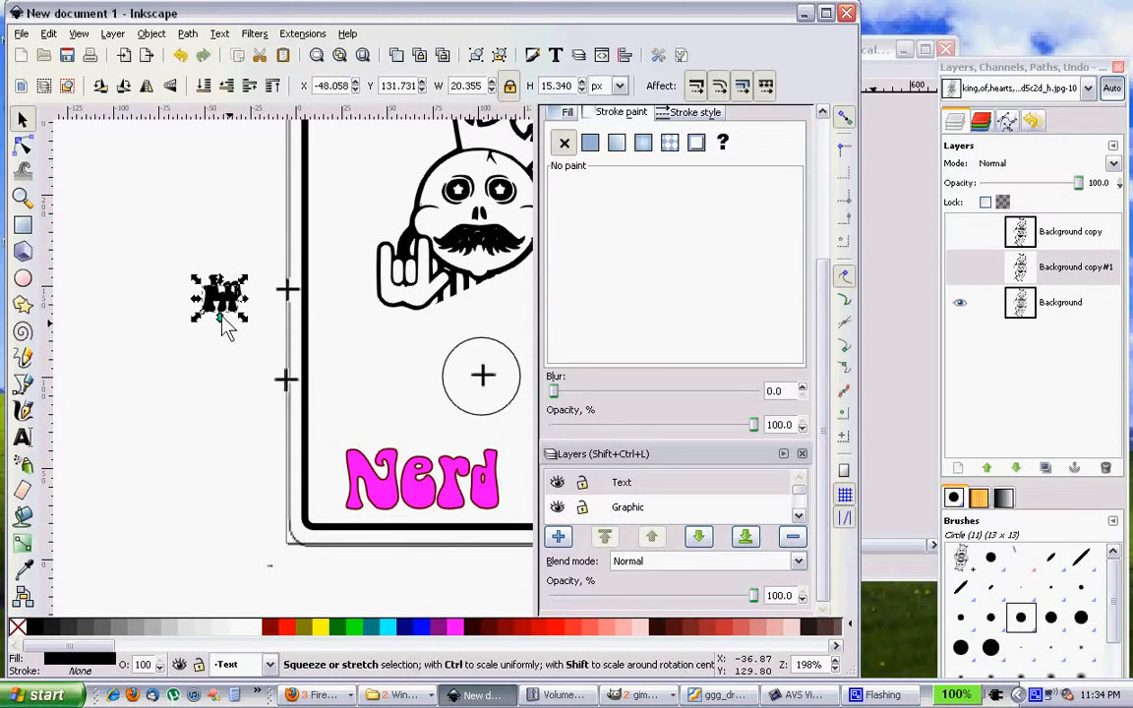
{"action": "key", "text": "ctrl+d"}
{"action": "left_click_drag", "start_coordinate": [226, 313], "coordinate": [196, 383]}
Replace the wording of the duplicated In label with "9V" and finish editing the text.
{"action": "left_click", "coordinate": [23, 437]}
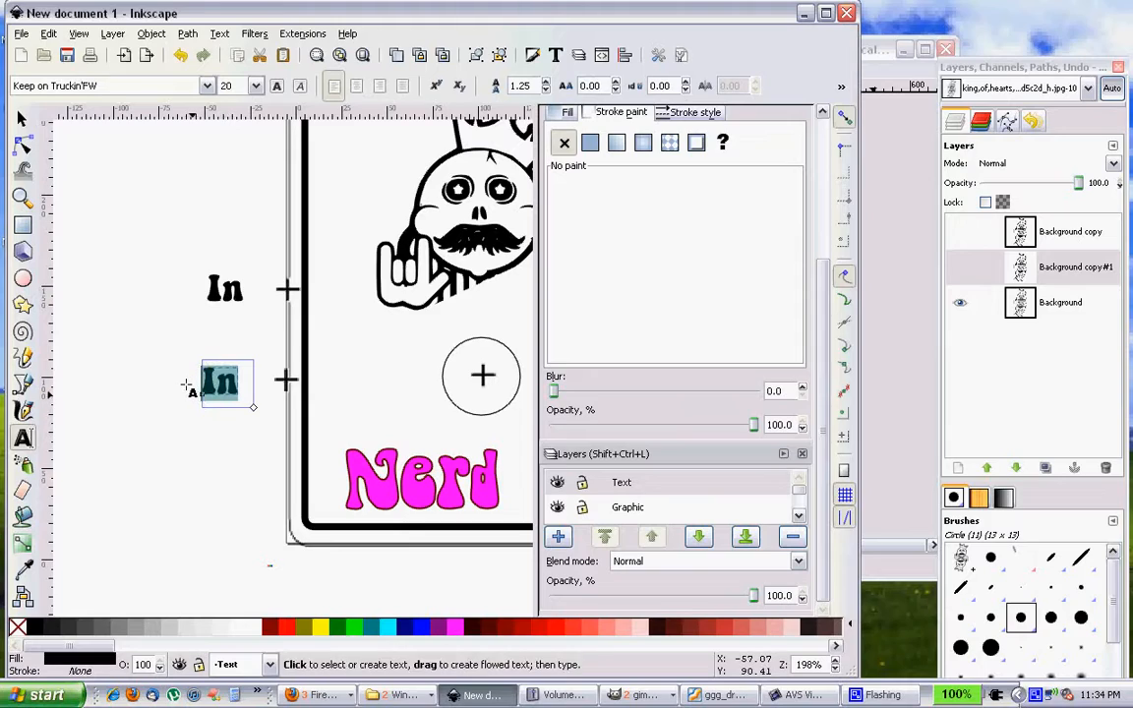
{"action": "type", "text": "9V"}
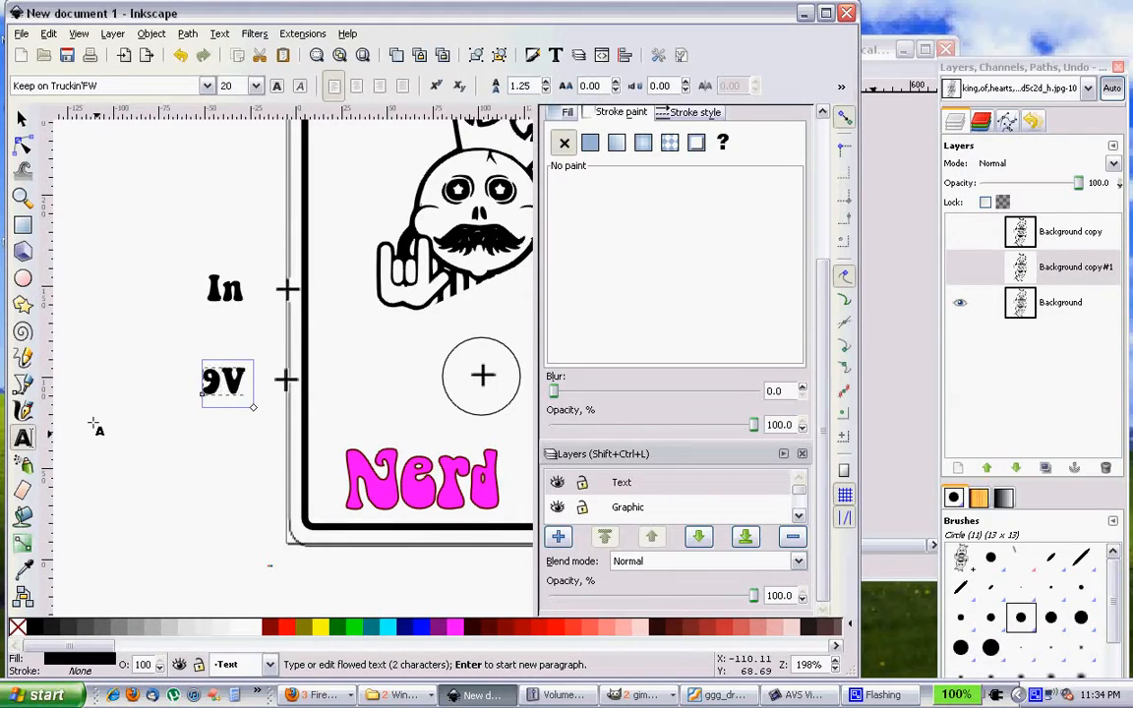
{"action": "left_click", "coordinate": [245, 482]}
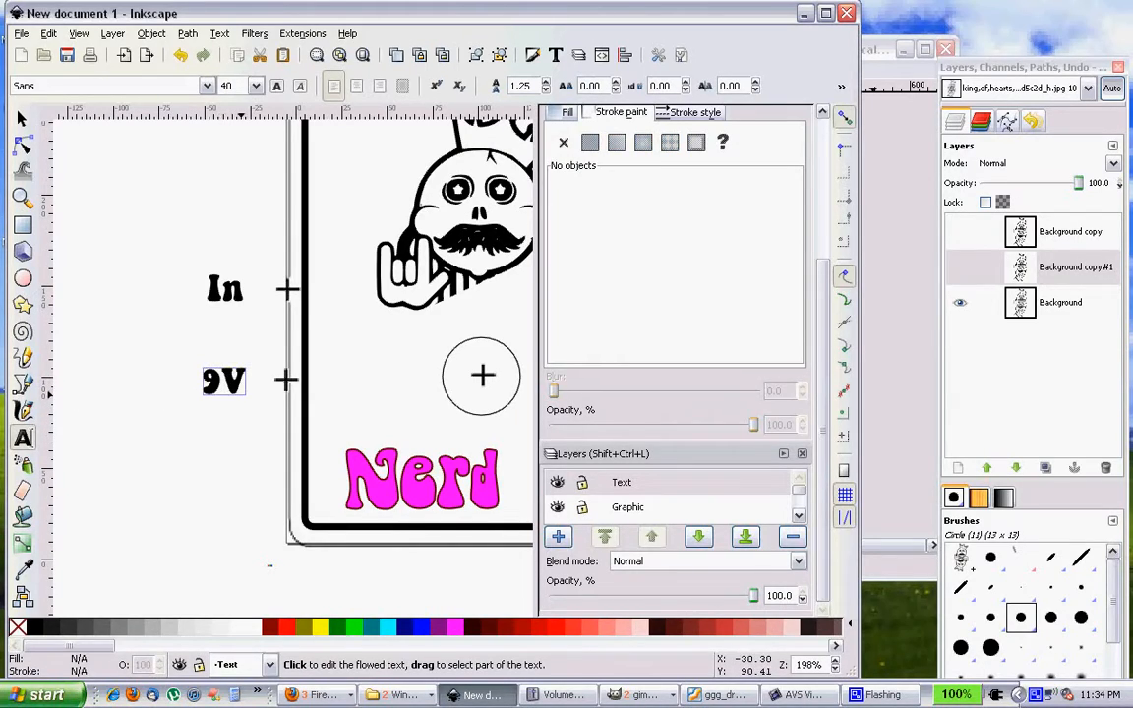
{"action": "left_click", "coordinate": [22, 120]}
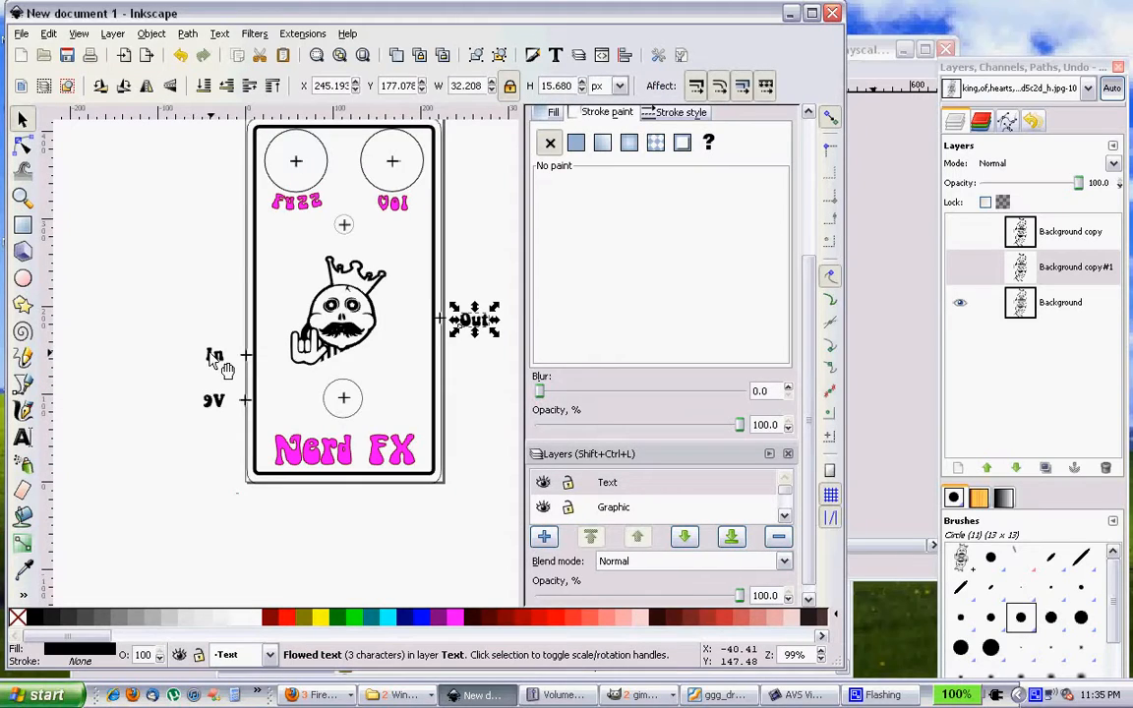
Rotate the In and 9V labels outside the pedal's left edge 90° counterclockwise, one after the other.
{"action": "left_click", "coordinate": [216, 357]}
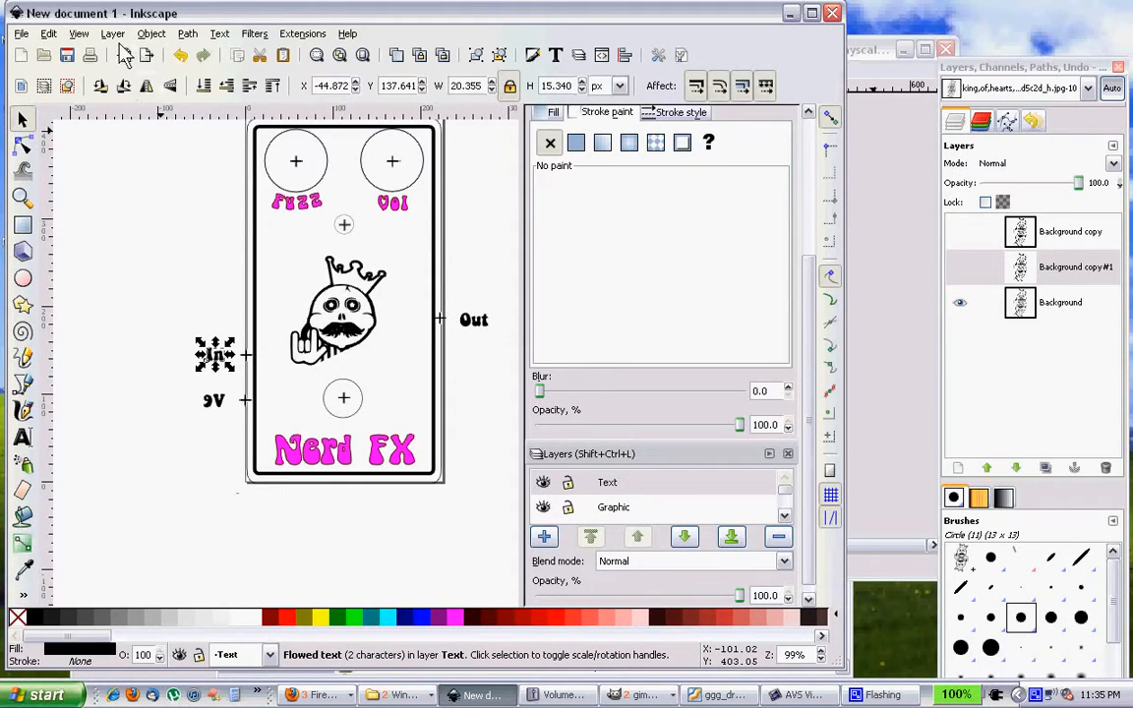
{"action": "left_click", "coordinate": [149, 34]}
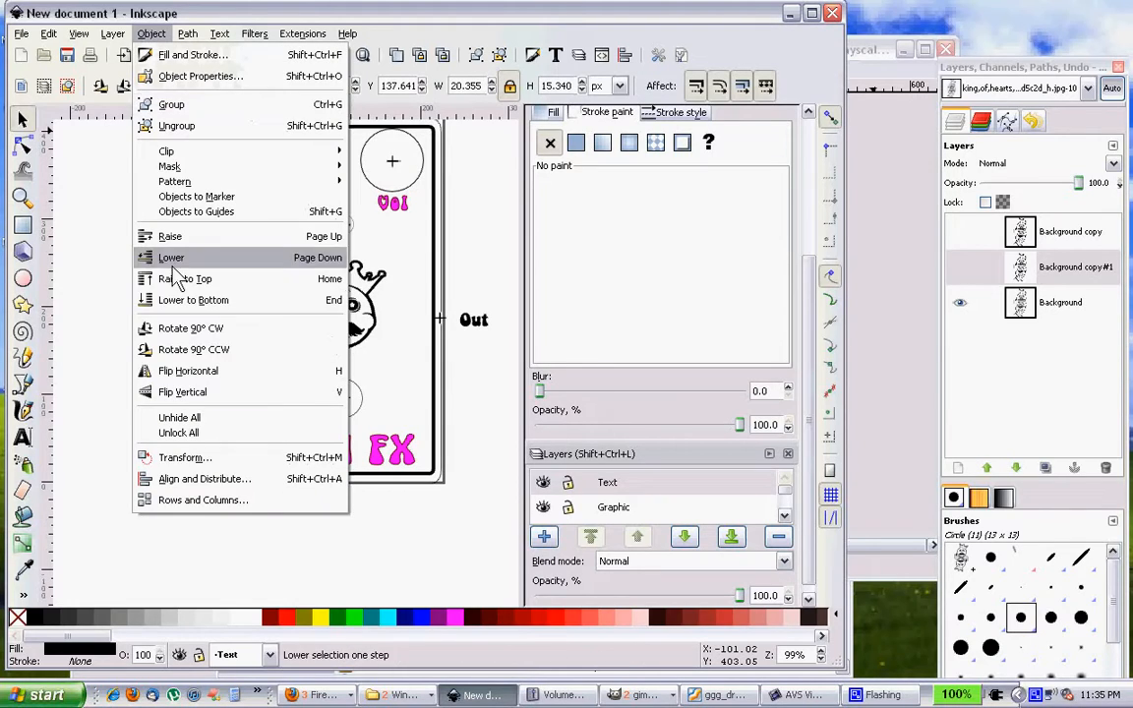
{"action": "left_click", "coordinate": [193, 352]}
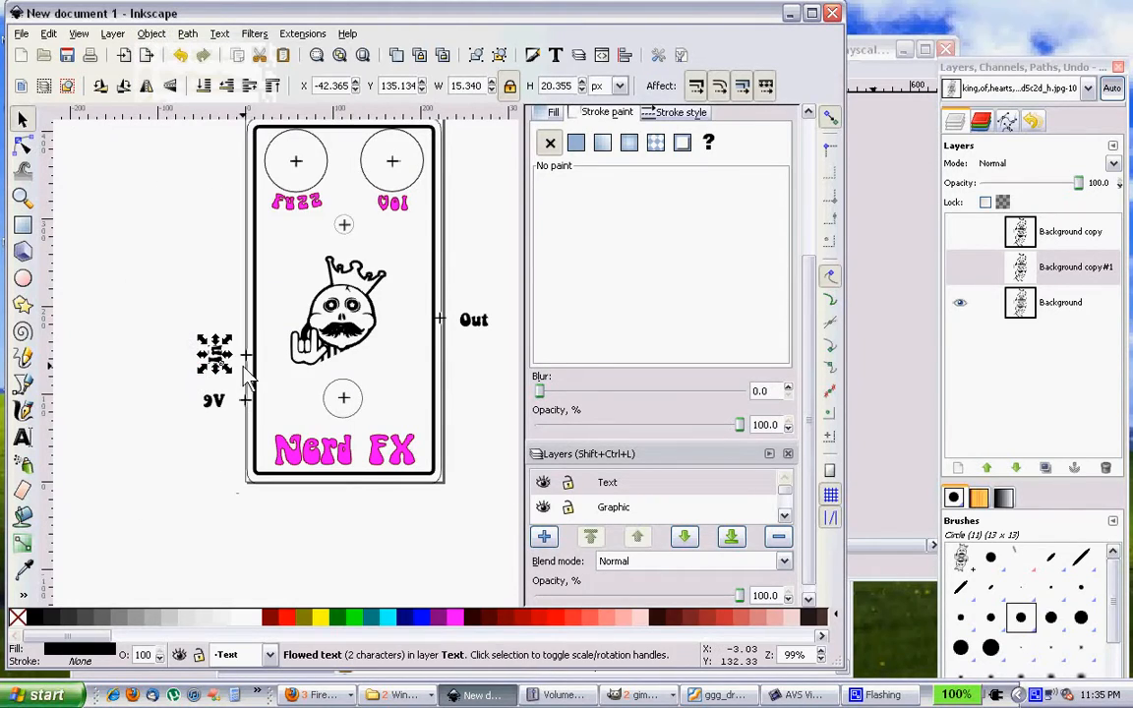
{"action": "left_click", "coordinate": [213, 398]}
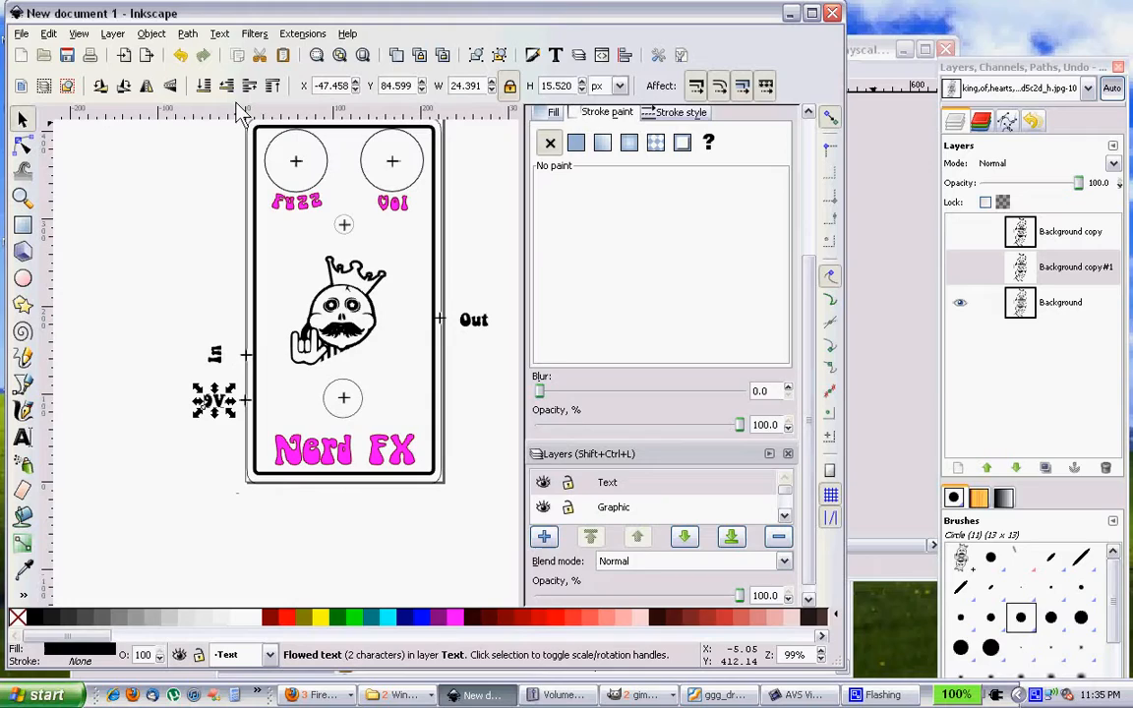
{"action": "left_click", "coordinate": [150, 33]}
{"action": "left_click", "coordinate": [194, 349]}
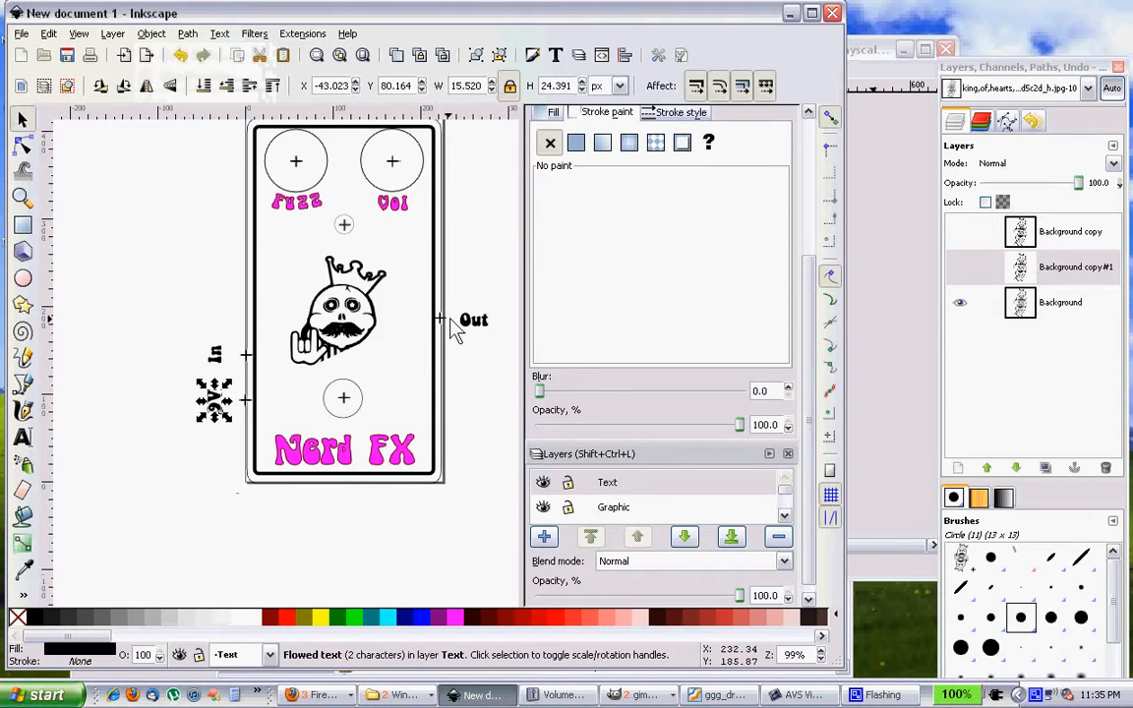
Rotate the Out label beside the pedal's right edge 90° clockwise.
{"action": "left_click", "coordinate": [470, 321]}
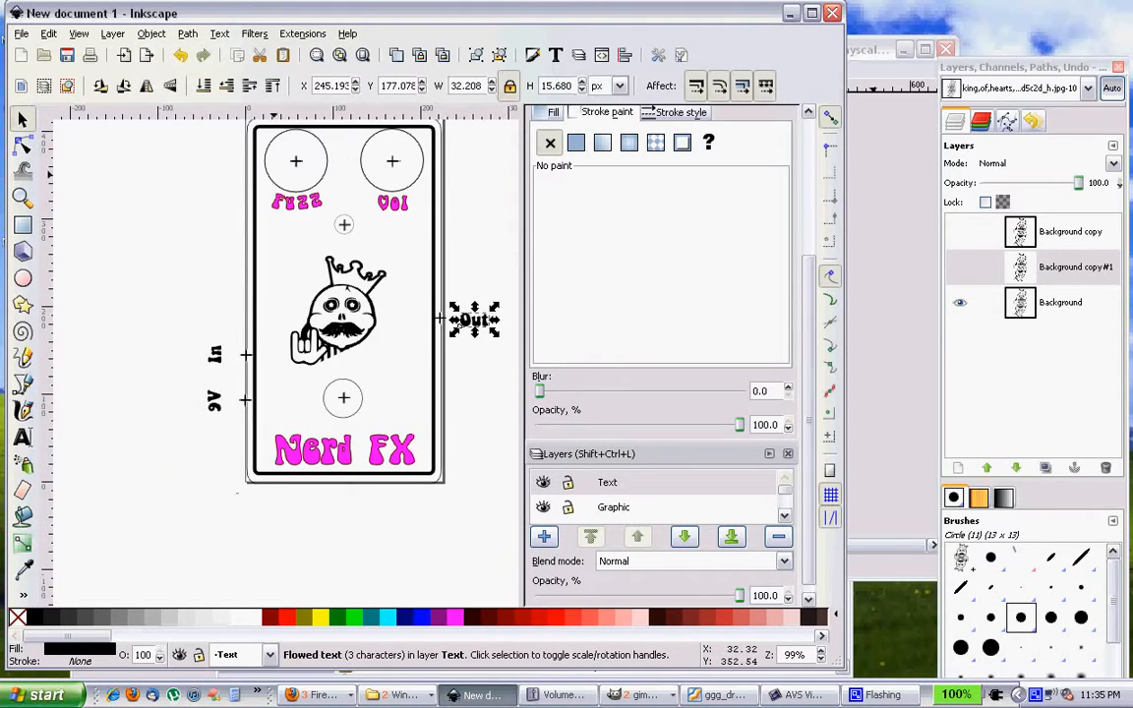
{"action": "left_click", "coordinate": [147, 33]}
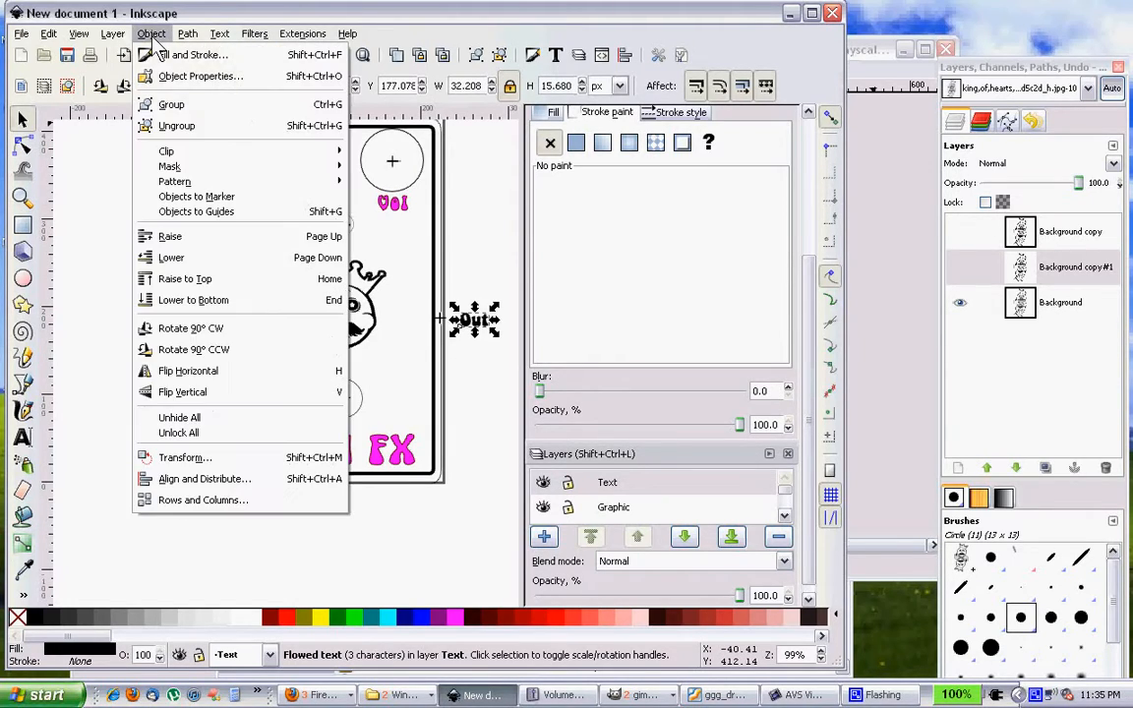
{"action": "left_click", "coordinate": [211, 331]}
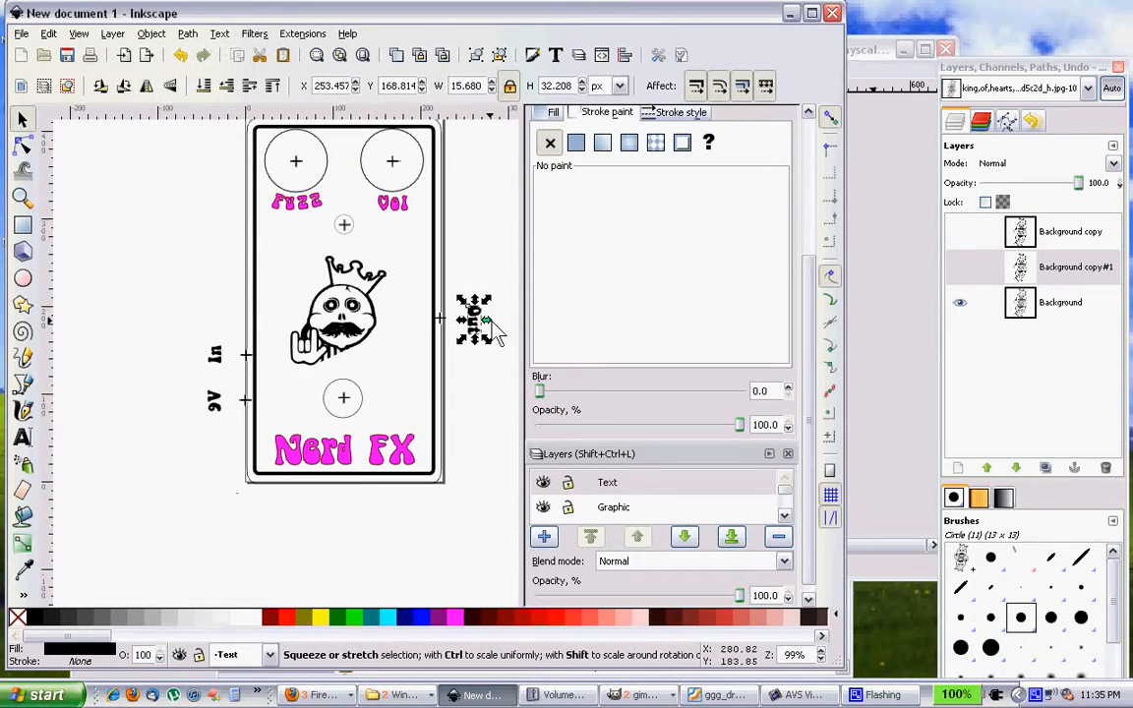
Move the Out label onto the thick right border line, level with the output jack mark, and deselect it.
{"action": "scroll", "coordinate": [492, 337], "scroll_direction": "up", "scroll_amount": 2}
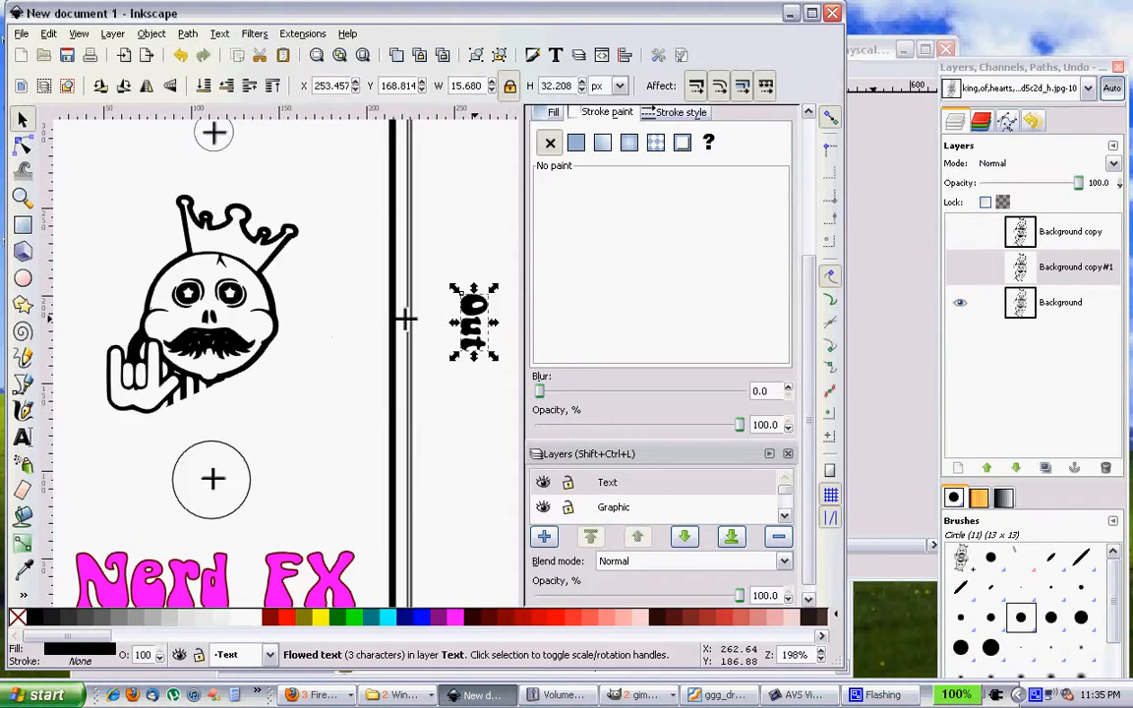
{"action": "left_click_drag", "start_coordinate": [404, 318], "coordinate": [394, 313]}
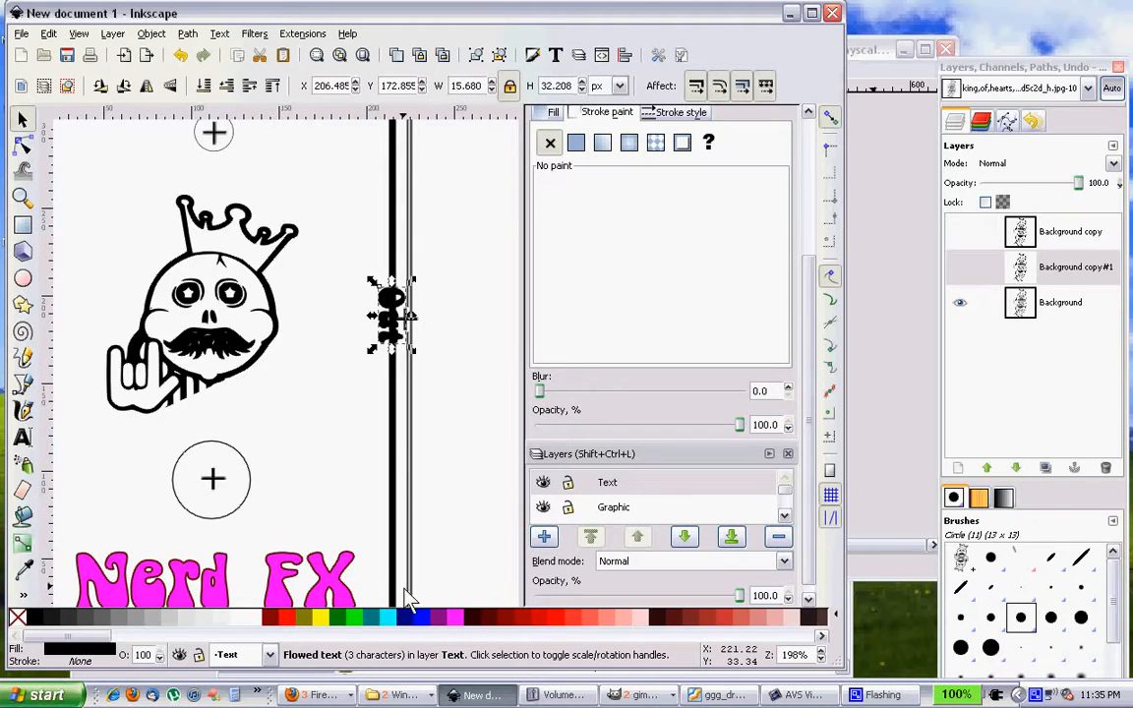
{"action": "left_click", "coordinate": [317, 479]}
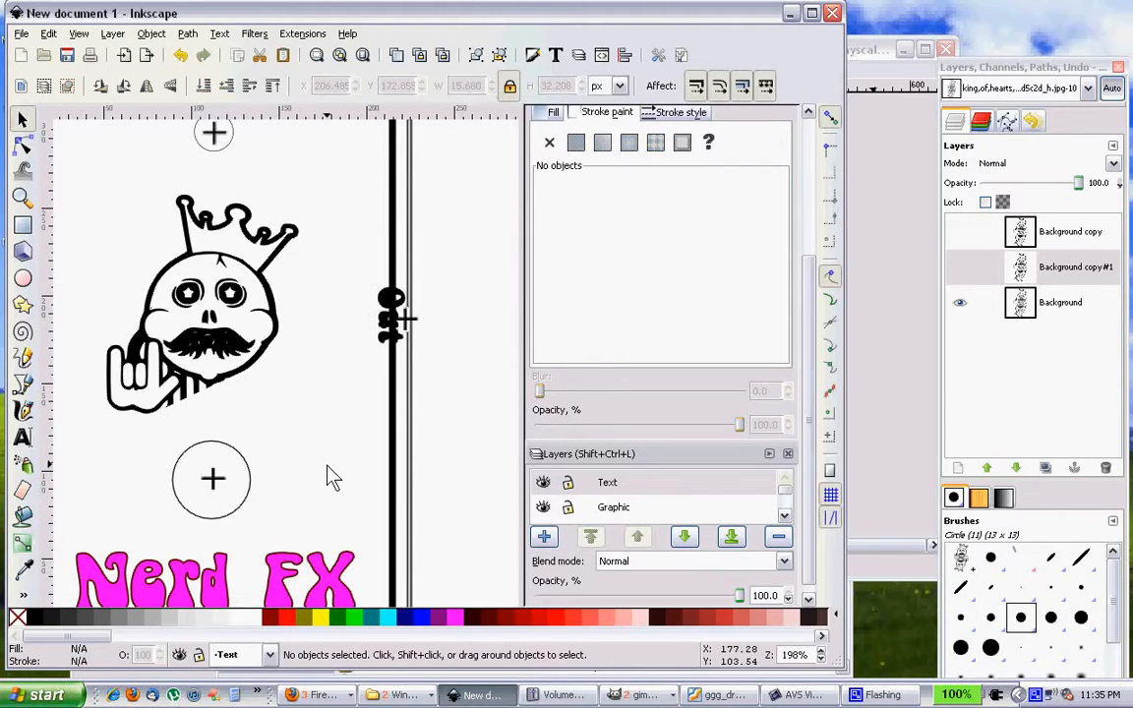
Move the In and 9V labels onto the thick left border line, each level with its own jack mark.
{"action": "scroll", "coordinate": [329, 477], "scroll_direction": "down", "scroll_amount": 1}
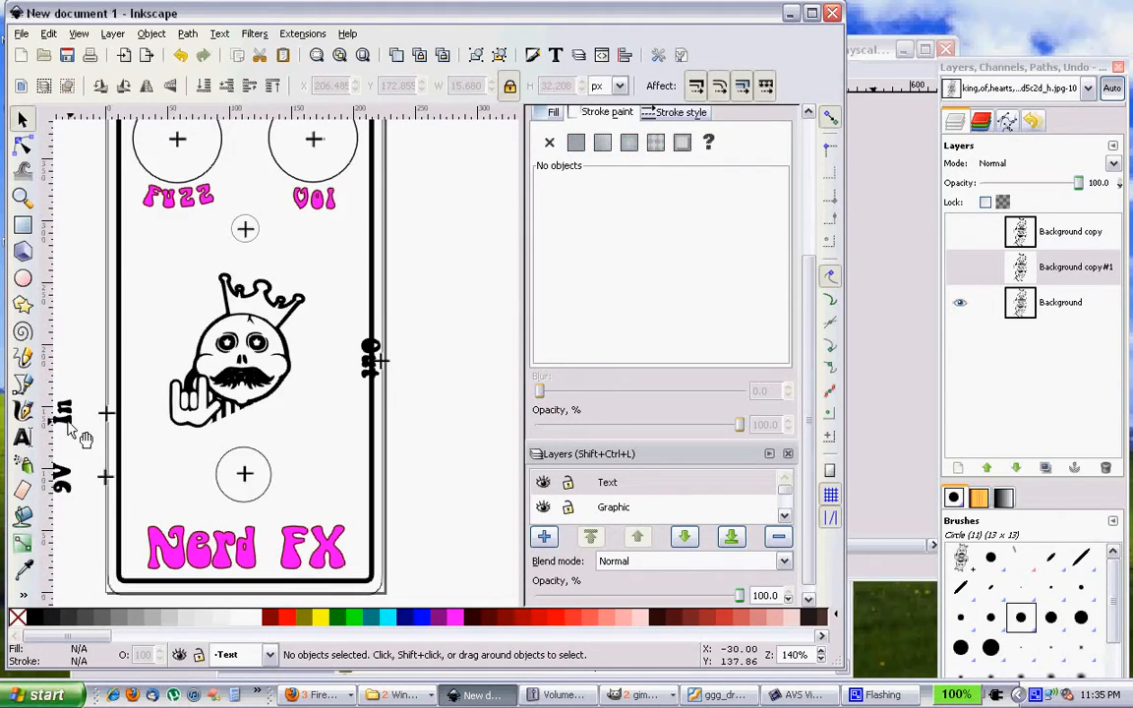
{"action": "scroll", "coordinate": [66, 427], "scroll_direction": "down", "scroll_amount": 2}
{"action": "scroll", "coordinate": [71, 431], "scroll_direction": "up", "scroll_amount": 2}
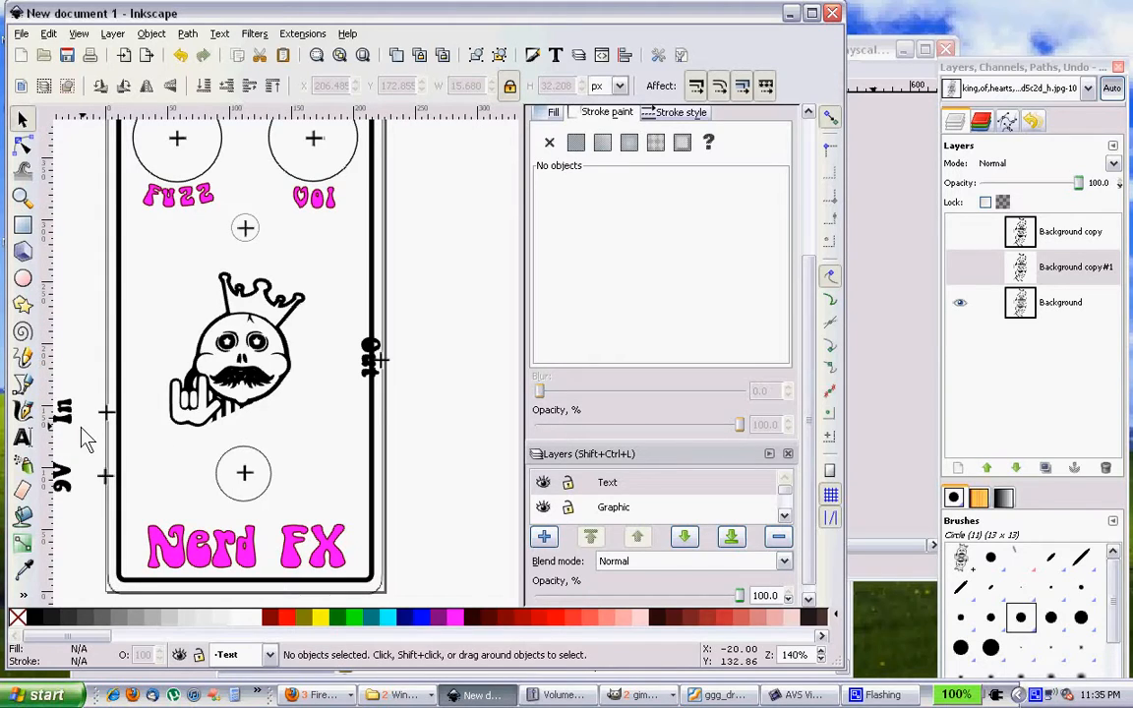
{"action": "left_click_drag", "start_coordinate": [83, 428], "coordinate": [135, 436]}
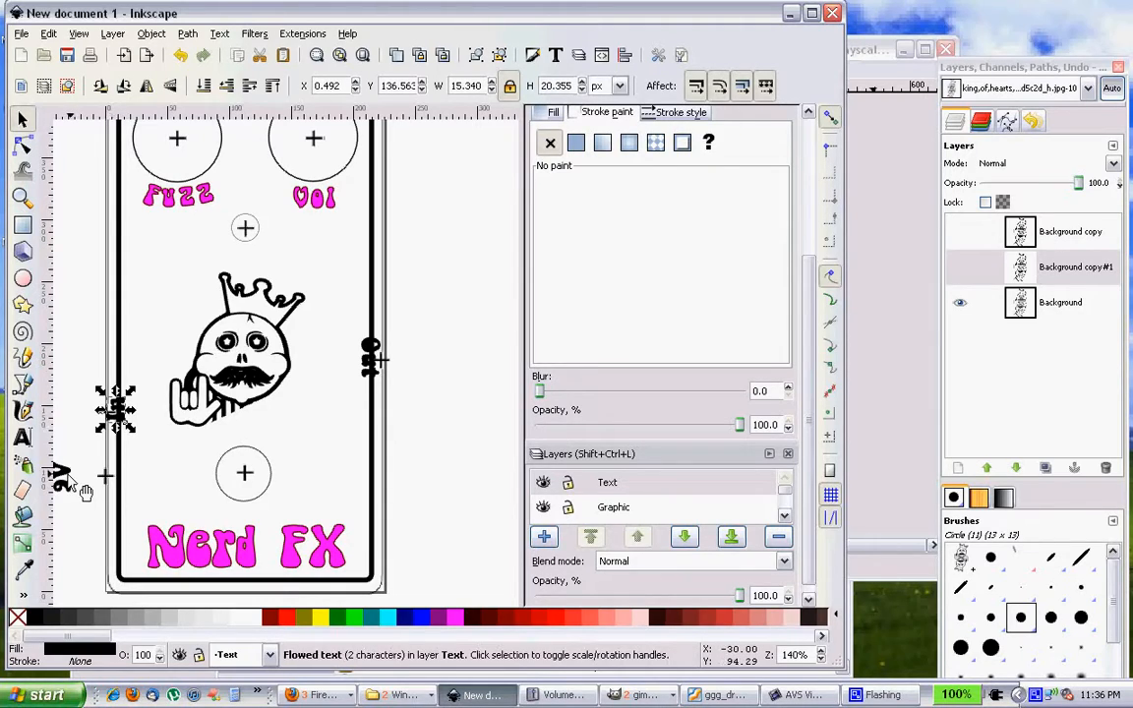
{"action": "left_click_drag", "start_coordinate": [84, 488], "coordinate": [139, 486]}
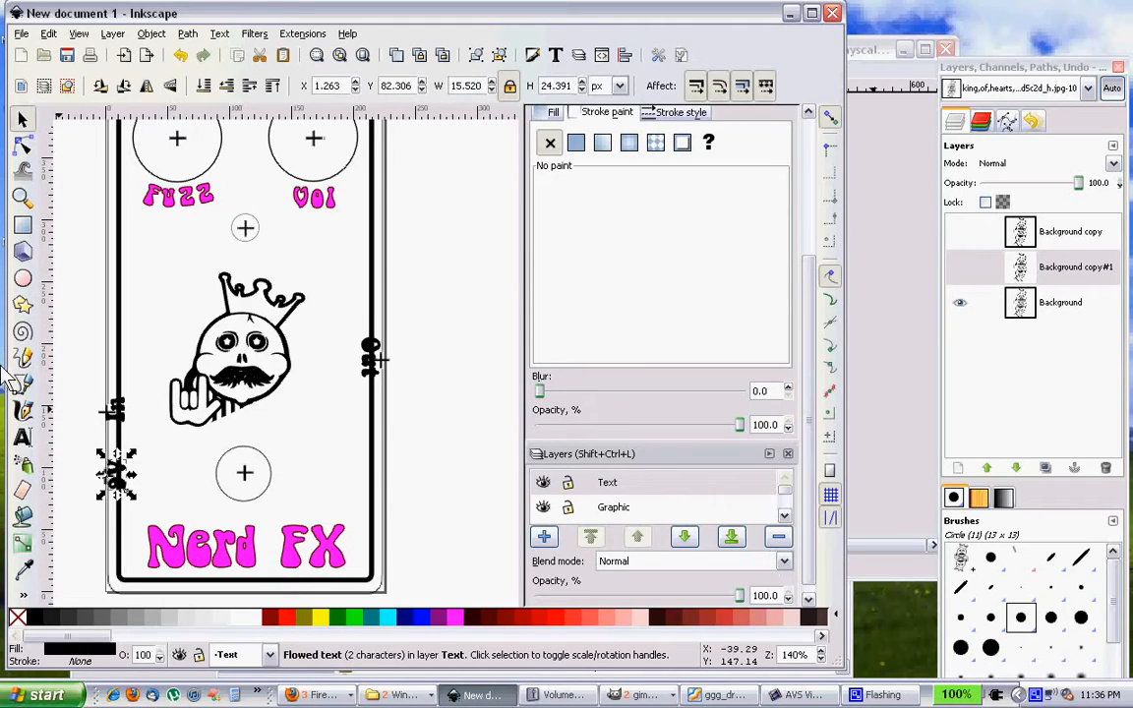
Convert the thick black border rectangle around the pedal artwork to a path.
{"action": "scroll", "coordinate": [74, 241], "scroll_direction": "up", "scroll_amount": 2}
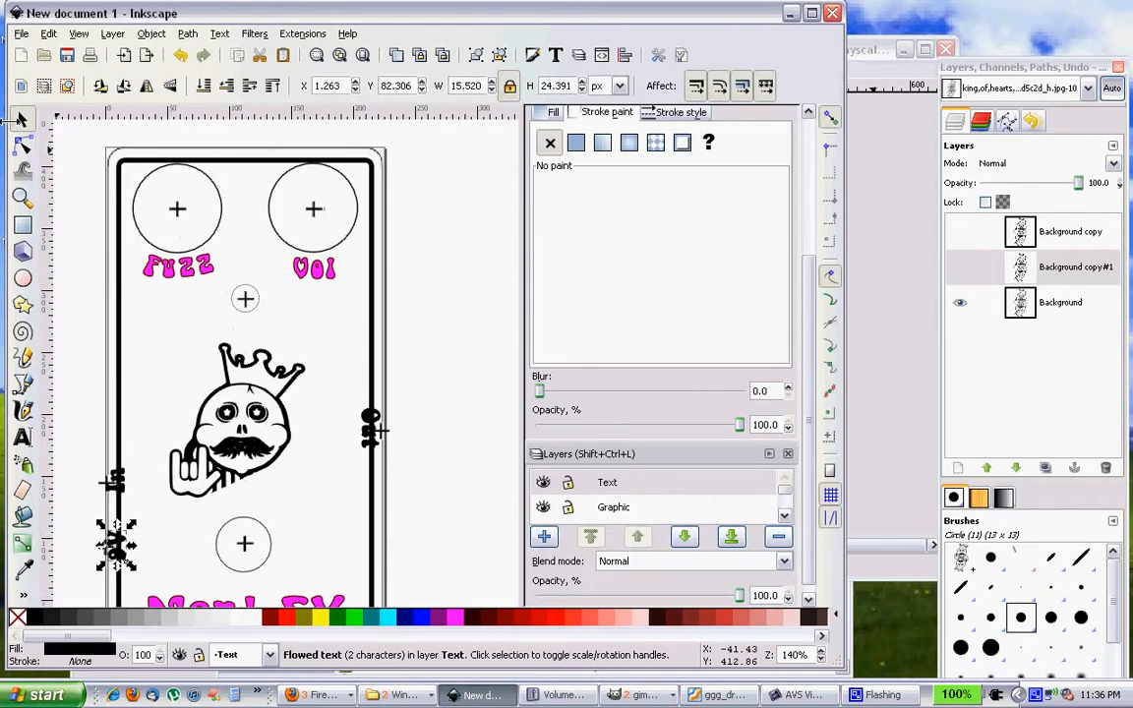
{"action": "scroll", "coordinate": [288, 379], "scroll_direction": "down", "scroll_amount": 2}
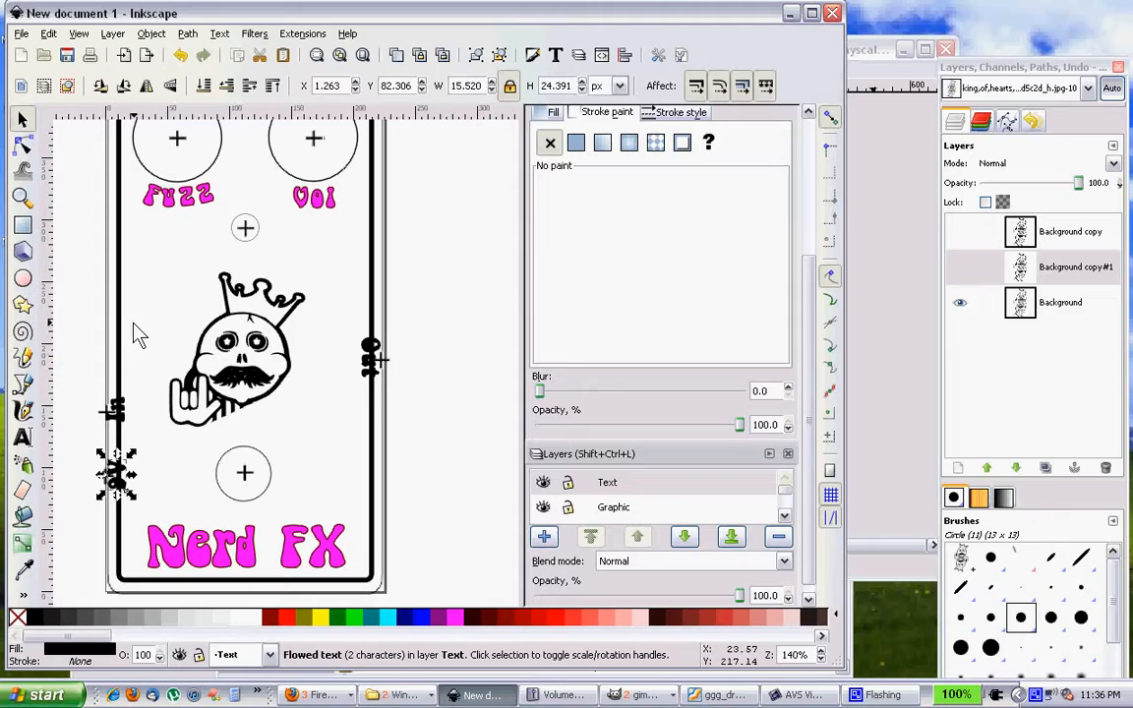
{"action": "scroll", "coordinate": [219, 315], "scroll_direction": "up", "scroll_amount": 2}
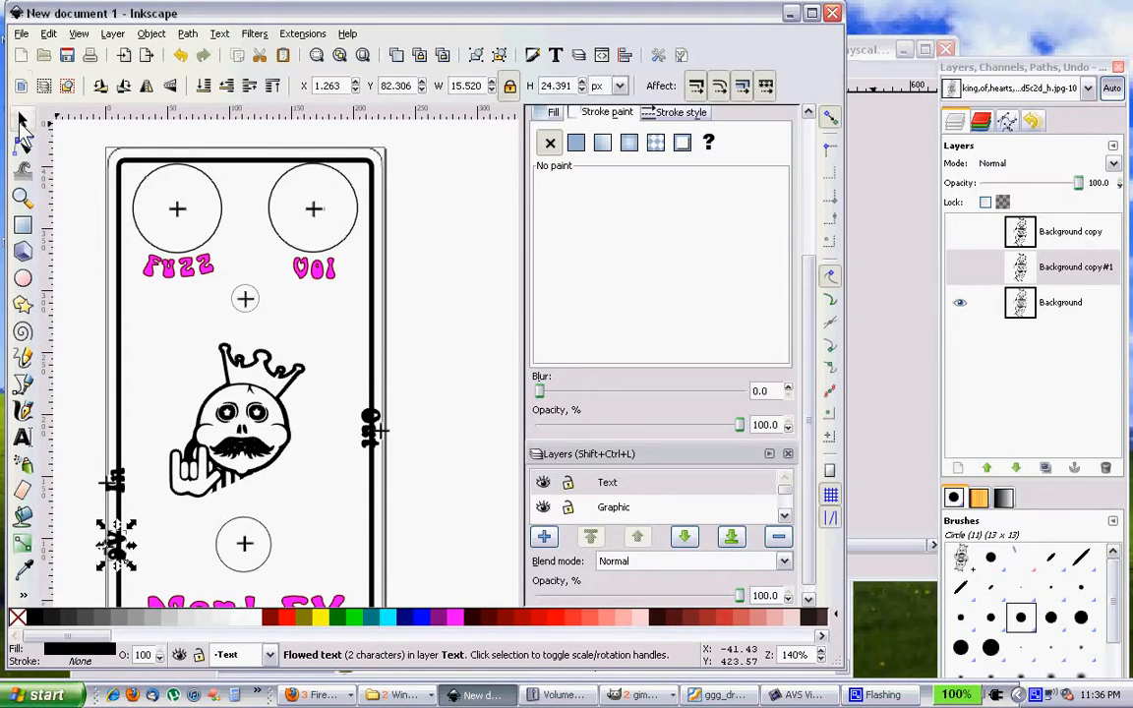
{"action": "left_click", "coordinate": [22, 120]}
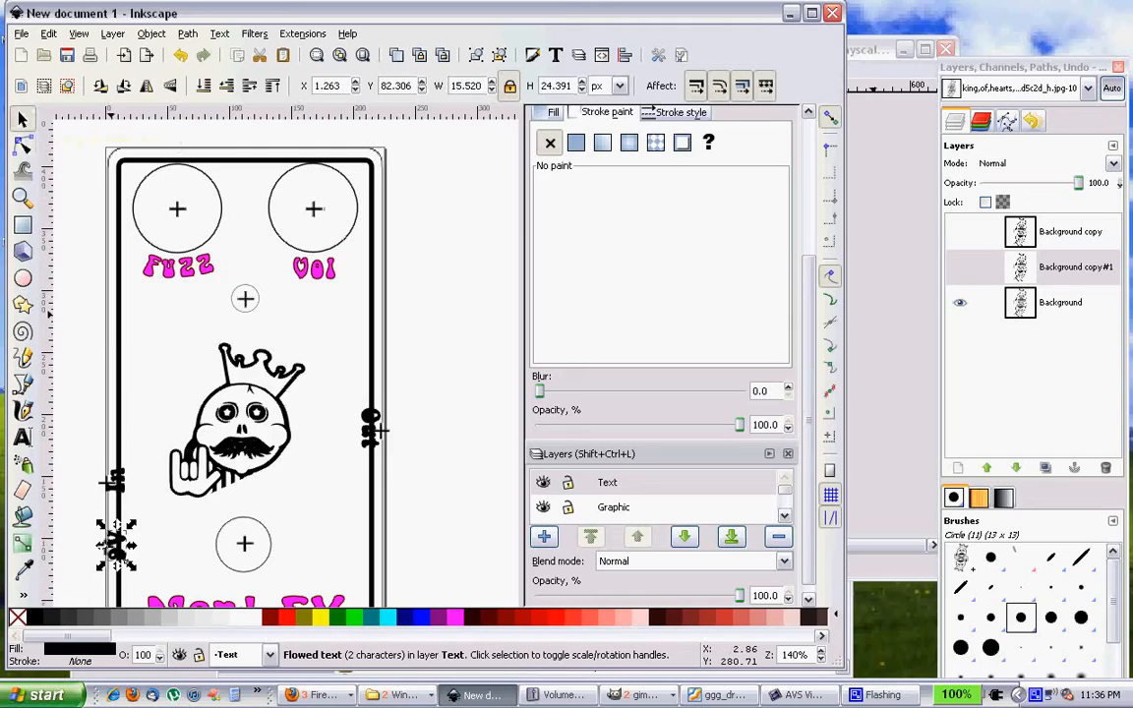
{"action": "left_click", "coordinate": [119, 328]}
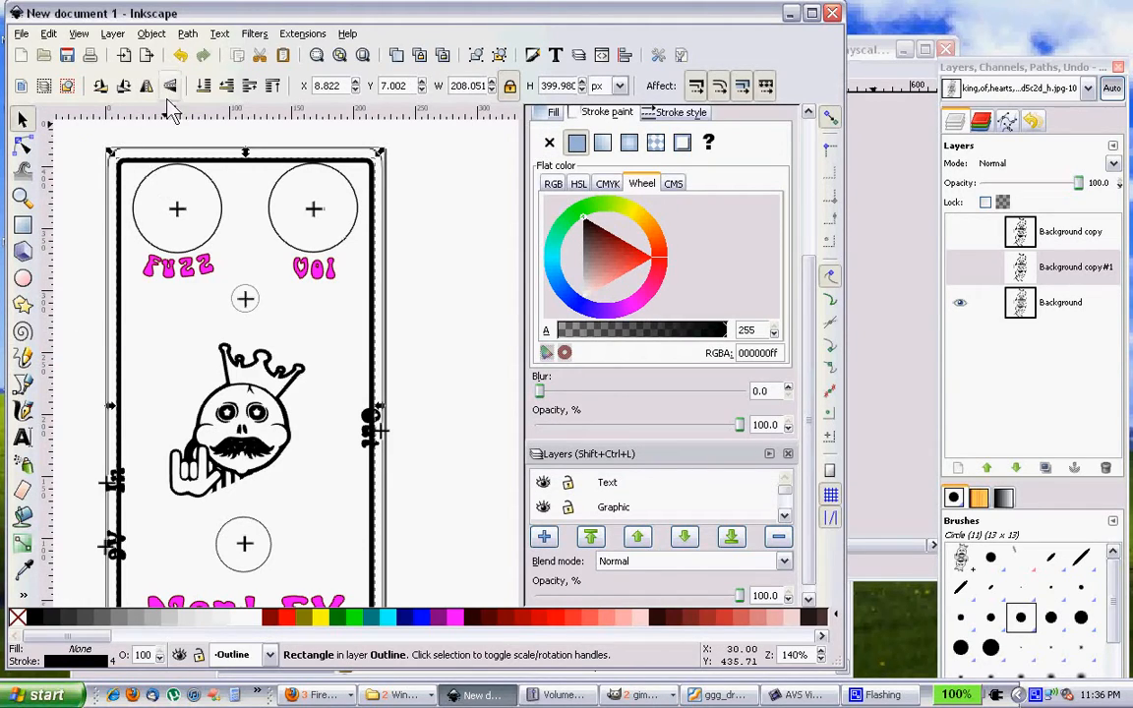
{"action": "left_click", "coordinate": [187, 34]}
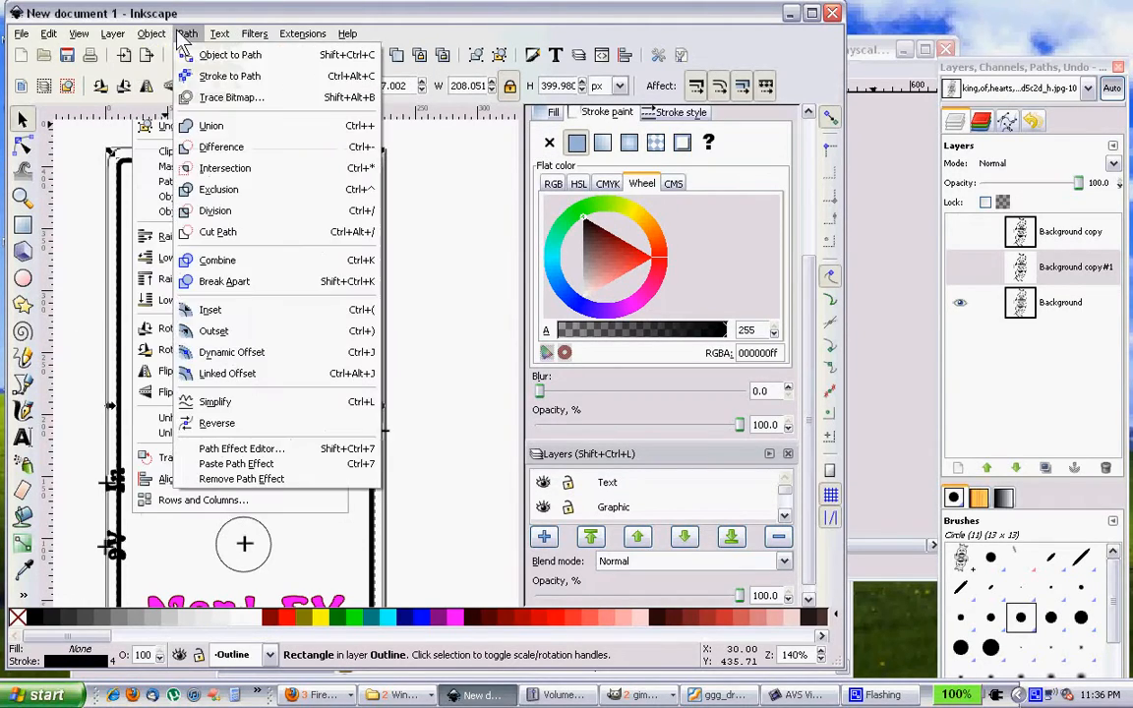
{"action": "left_click", "coordinate": [229, 57]}
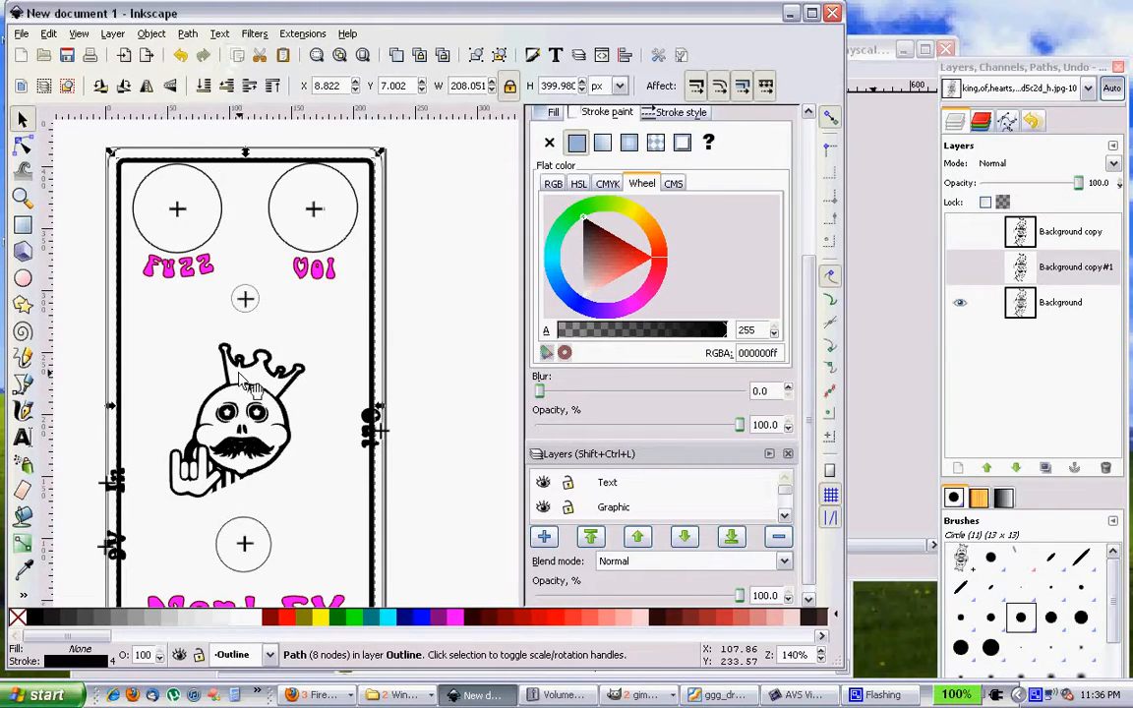
Select the border path's left vertical segment for node editing and insert a new node at its midpoint.
{"action": "left_click", "coordinate": [21, 146]}
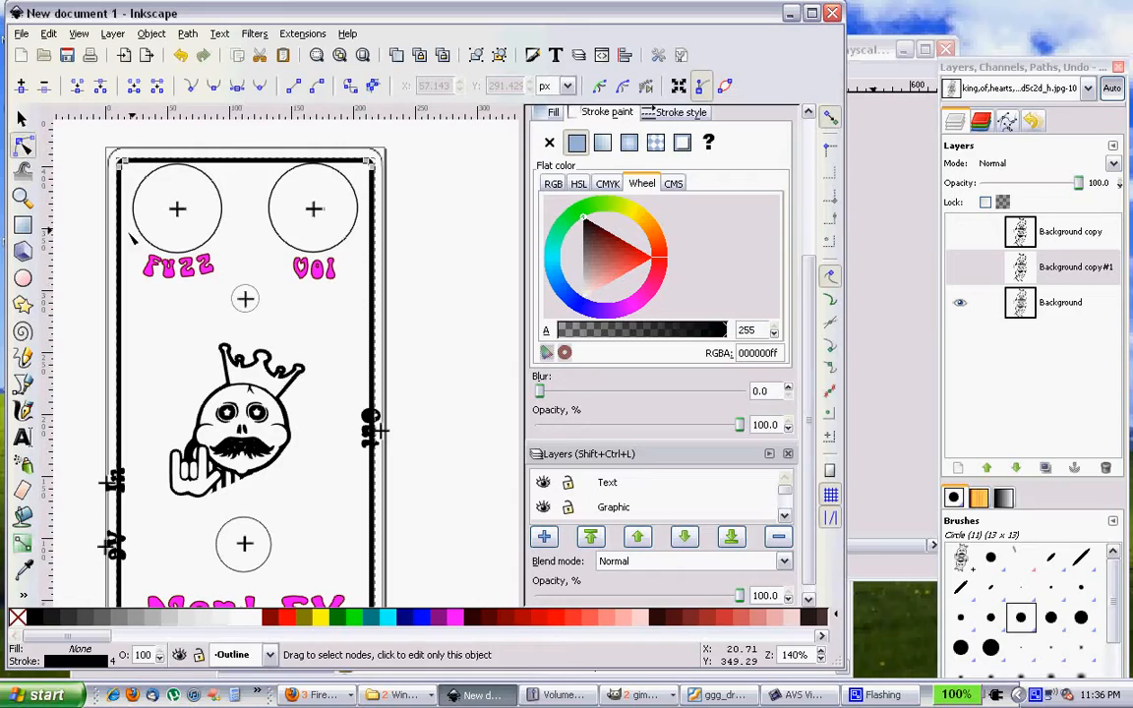
{"action": "scroll", "coordinate": [134, 320], "scroll_direction": "down", "scroll_amount": 1}
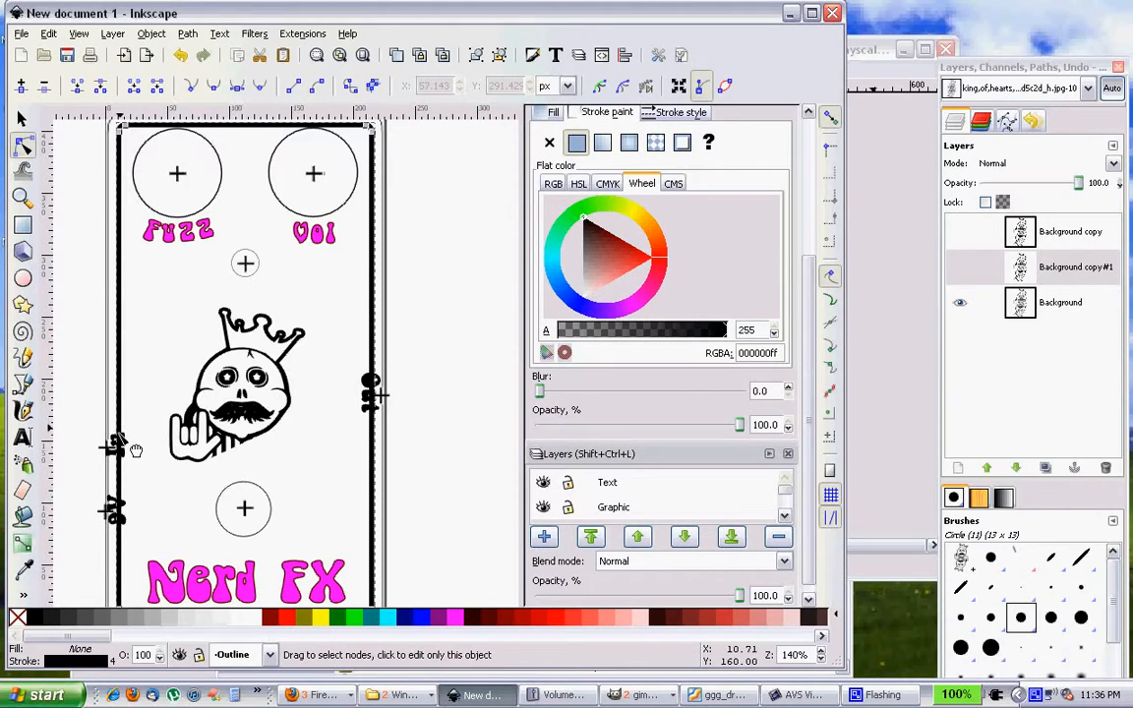
{"action": "scroll", "coordinate": [128, 423], "scroll_direction": "up", "scroll_amount": 3, "text": "ctrl"}
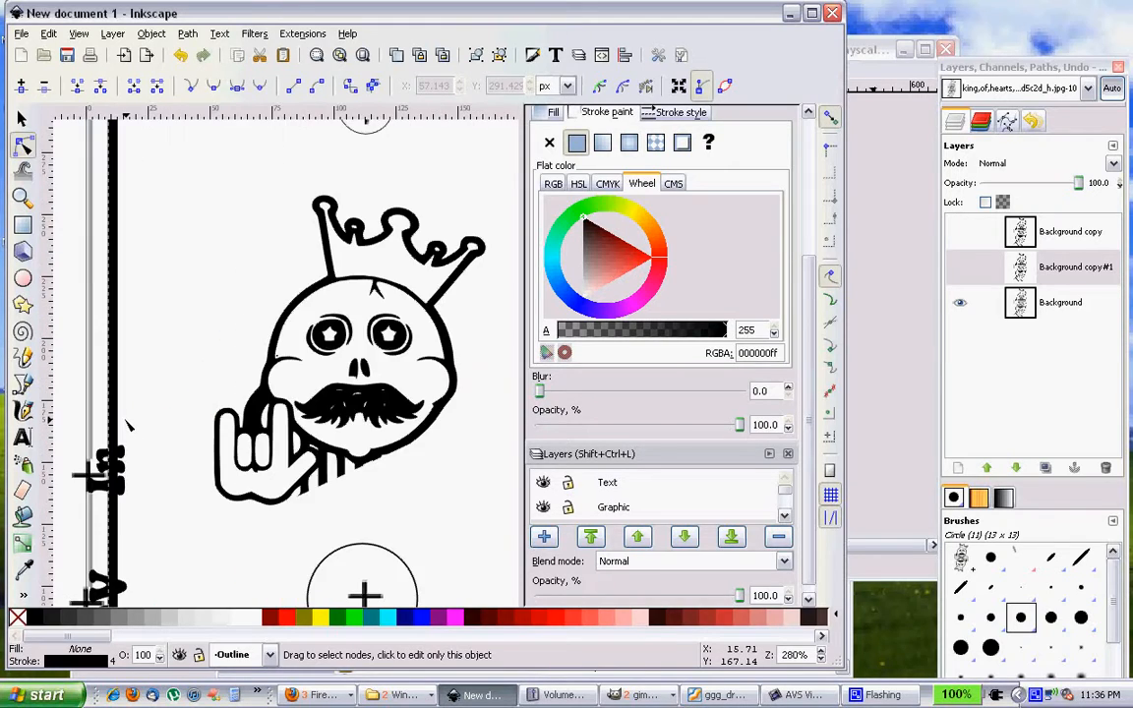
{"action": "scroll", "coordinate": [175, 369], "scroll_direction": "down", "scroll_amount": 1}
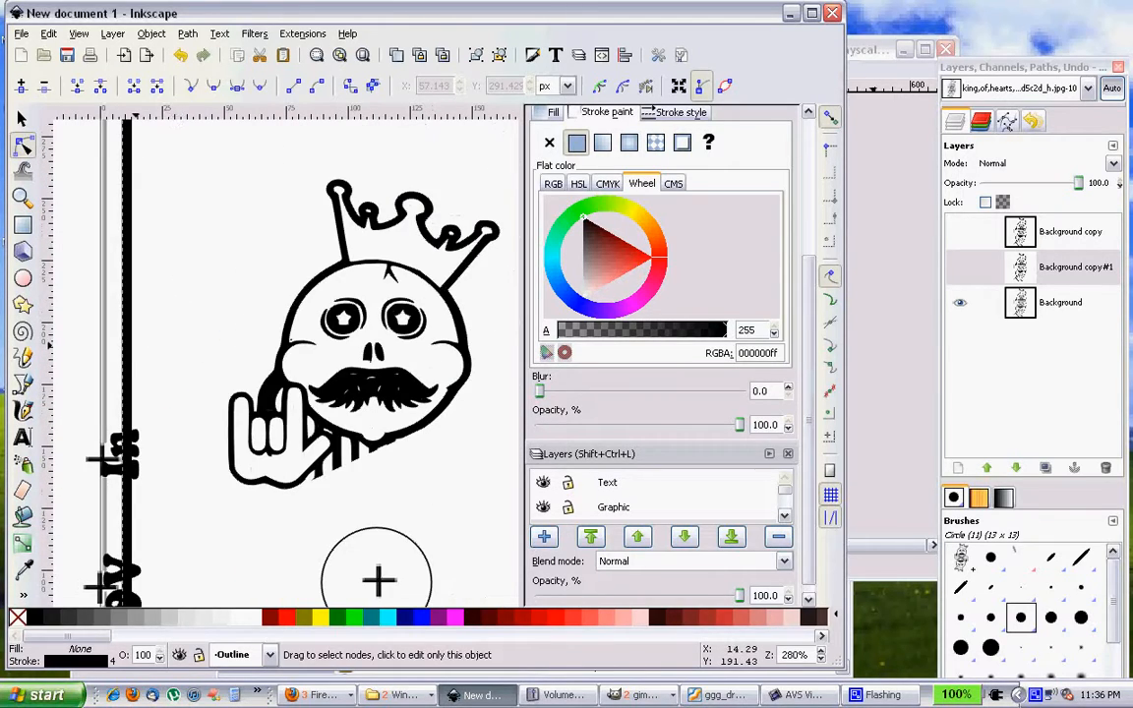
{"action": "left_click", "coordinate": [129, 369]}
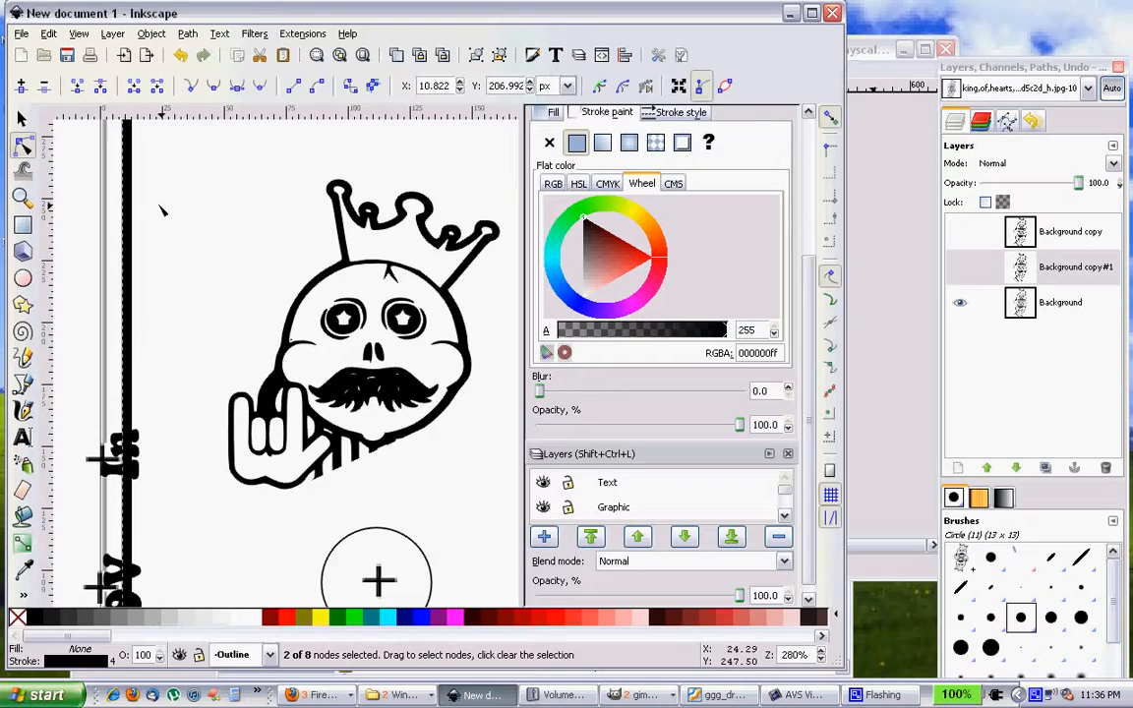
{"action": "scroll", "coordinate": [161, 207], "scroll_direction": "down", "scroll_amount": 2, "text": "ctrl"}
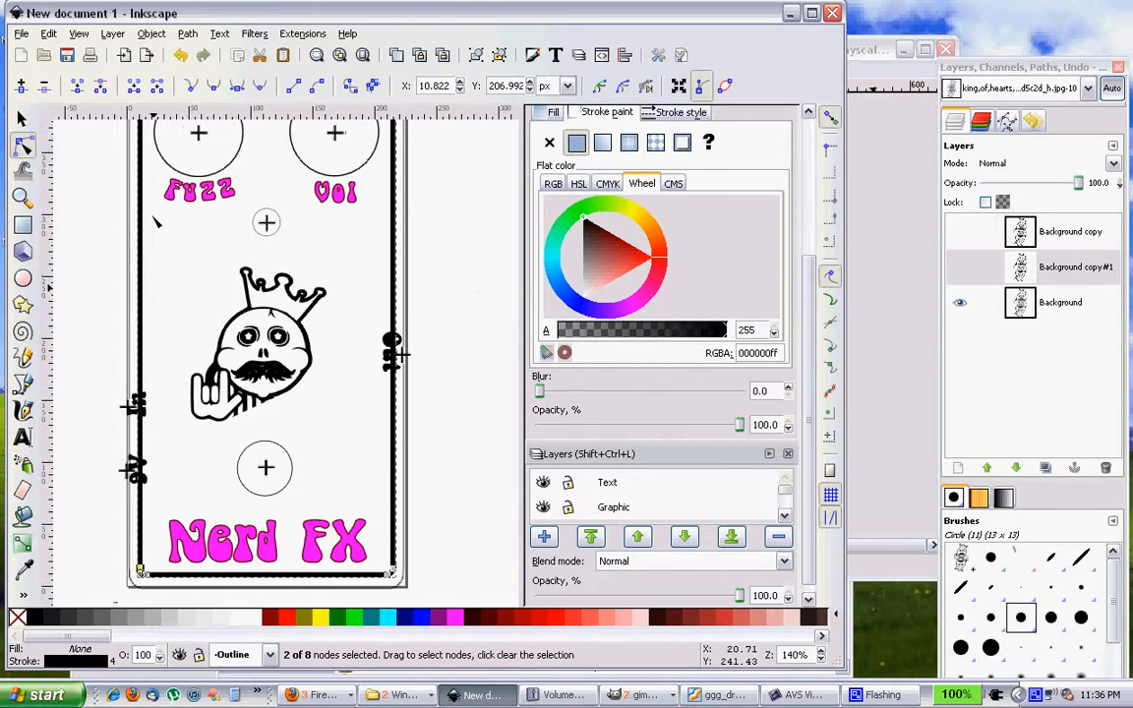
{"action": "scroll", "coordinate": [155, 222], "scroll_direction": "up", "scroll_amount": 2}
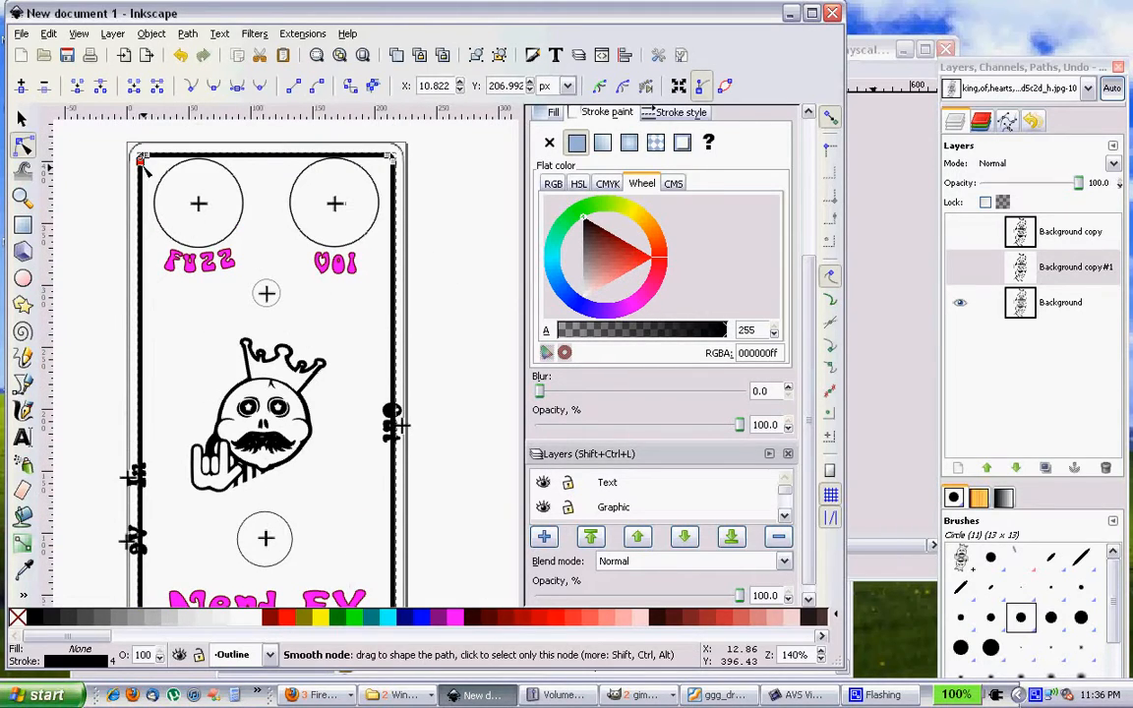
{"action": "scroll", "coordinate": [143, 219], "scroll_direction": "down", "scroll_amount": 4}
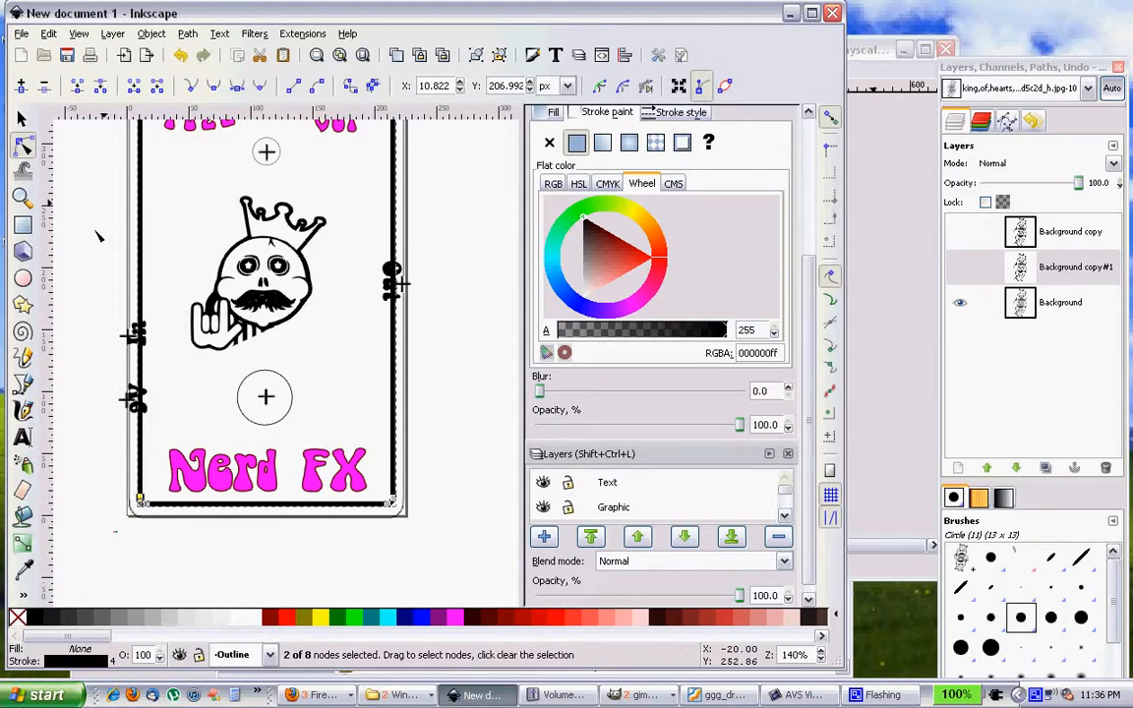
{"action": "scroll", "coordinate": [118, 275], "scroll_direction": "up", "scroll_amount": 7}
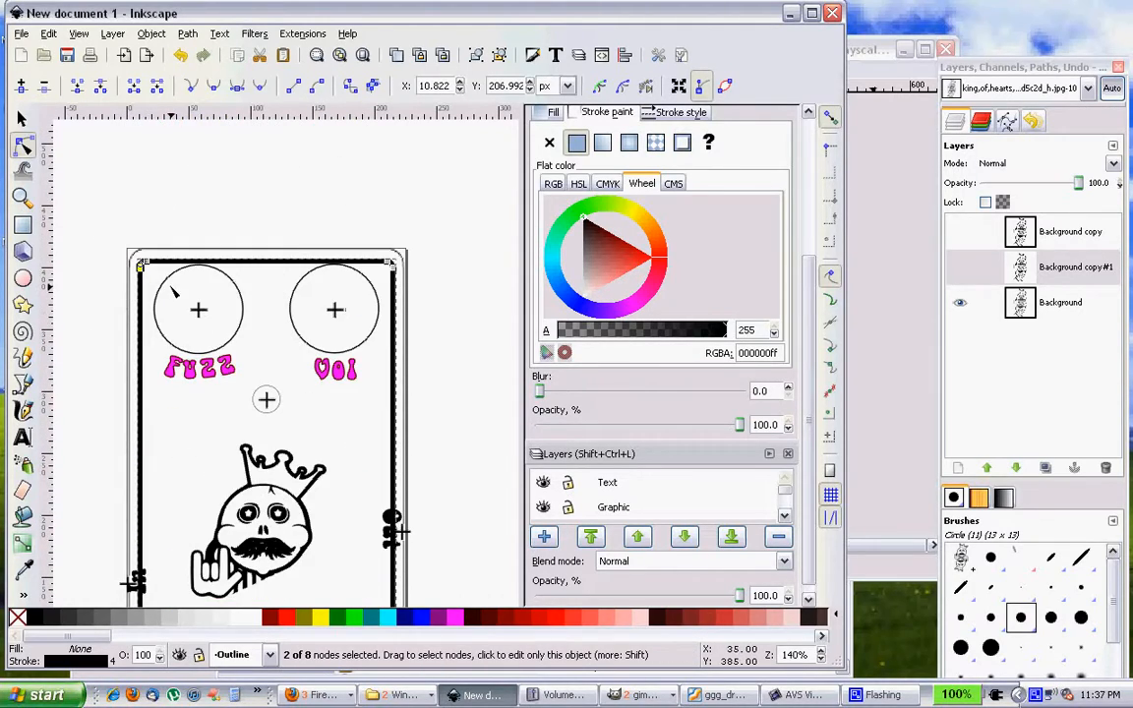
{"action": "scroll", "coordinate": [157, 313], "scroll_direction": "down", "scroll_amount": 4}
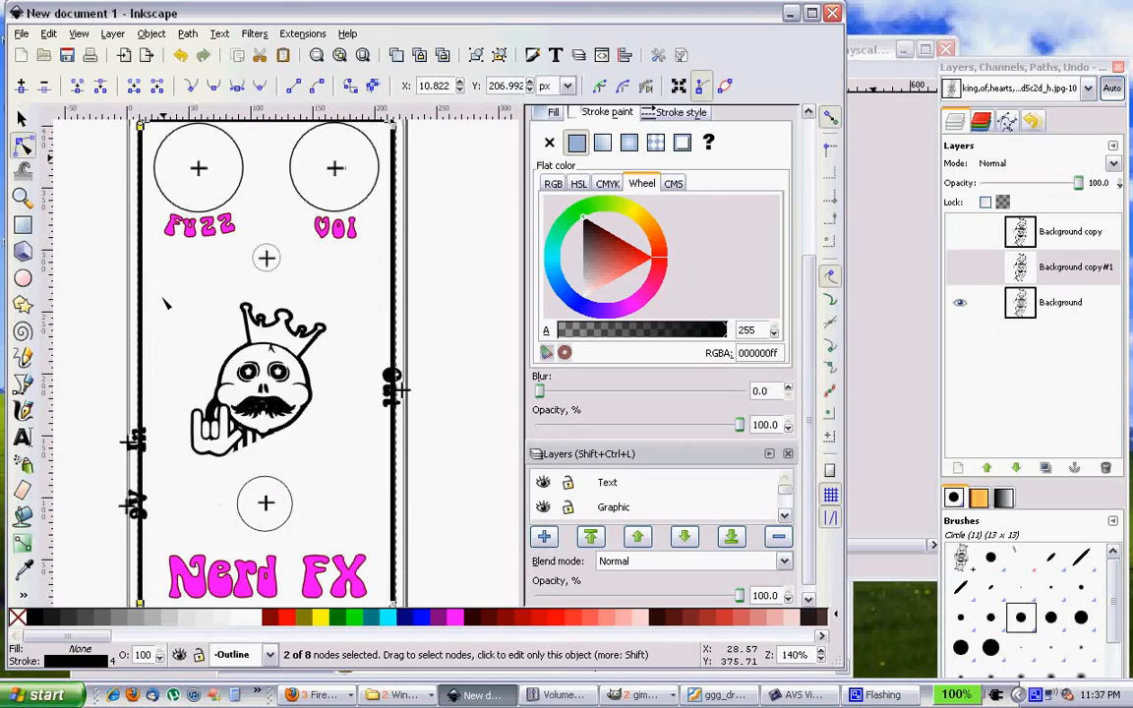
{"action": "left_click", "coordinate": [20, 96]}
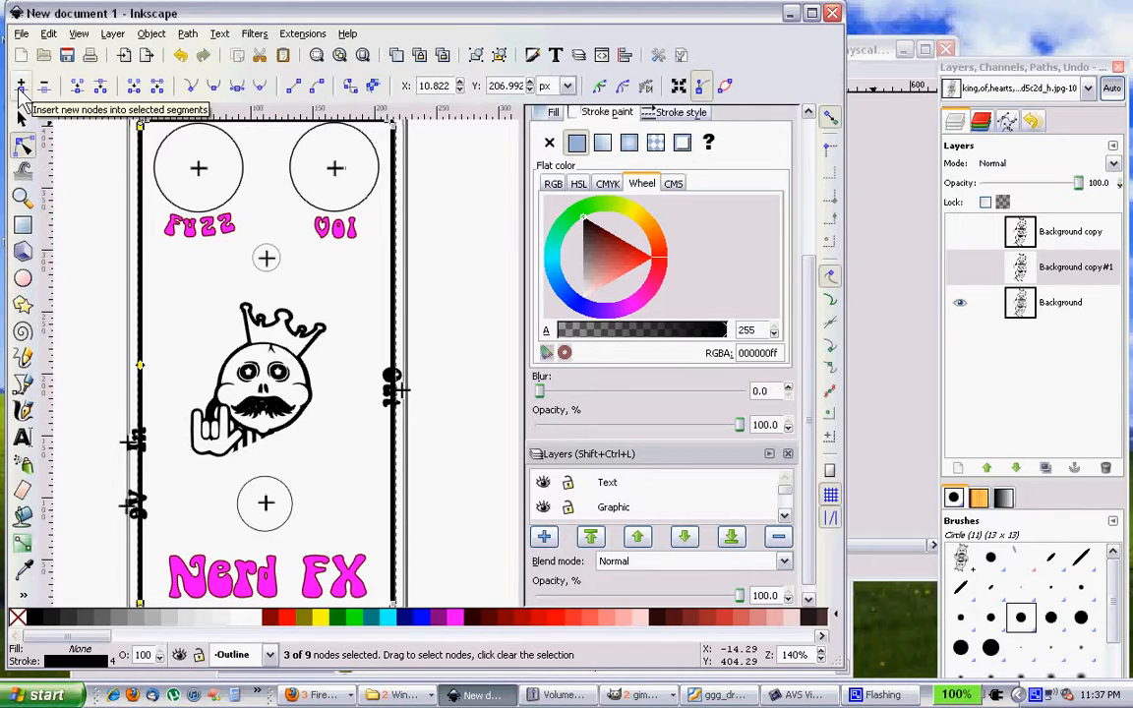
Insert another node into the lower half of the border's left side, between the In and 9V labels.
{"action": "left_click", "coordinate": [144, 397]}
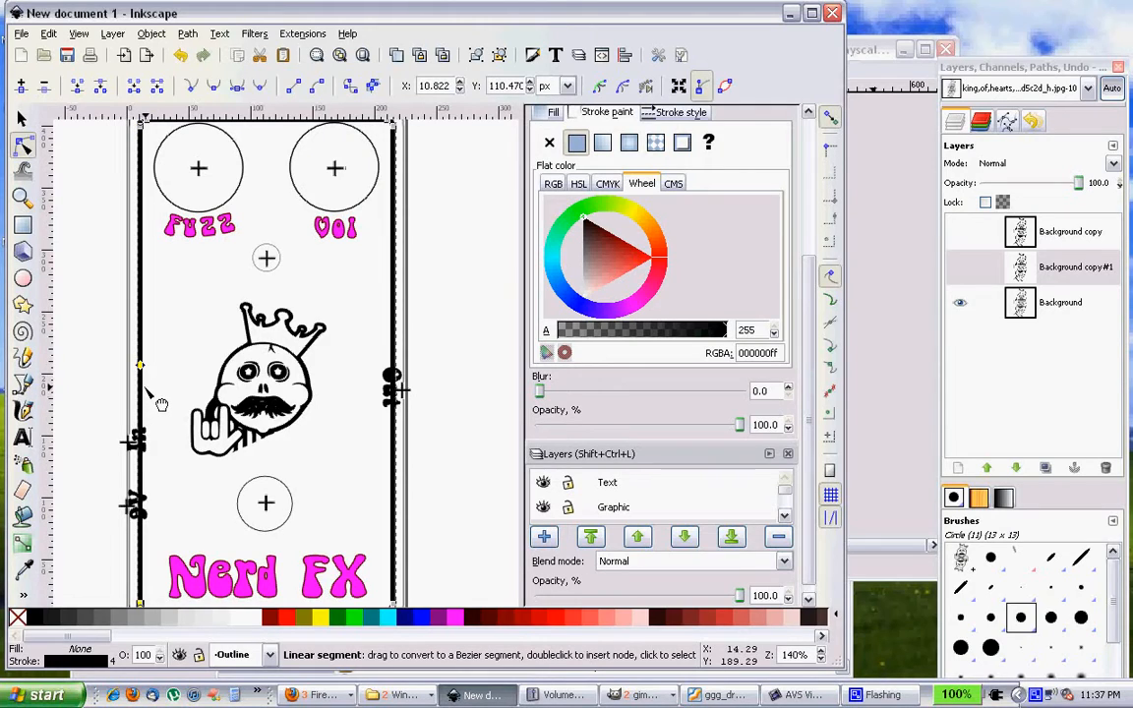
{"action": "scroll", "coordinate": [156, 418], "scroll_direction": "down", "scroll_amount": 1}
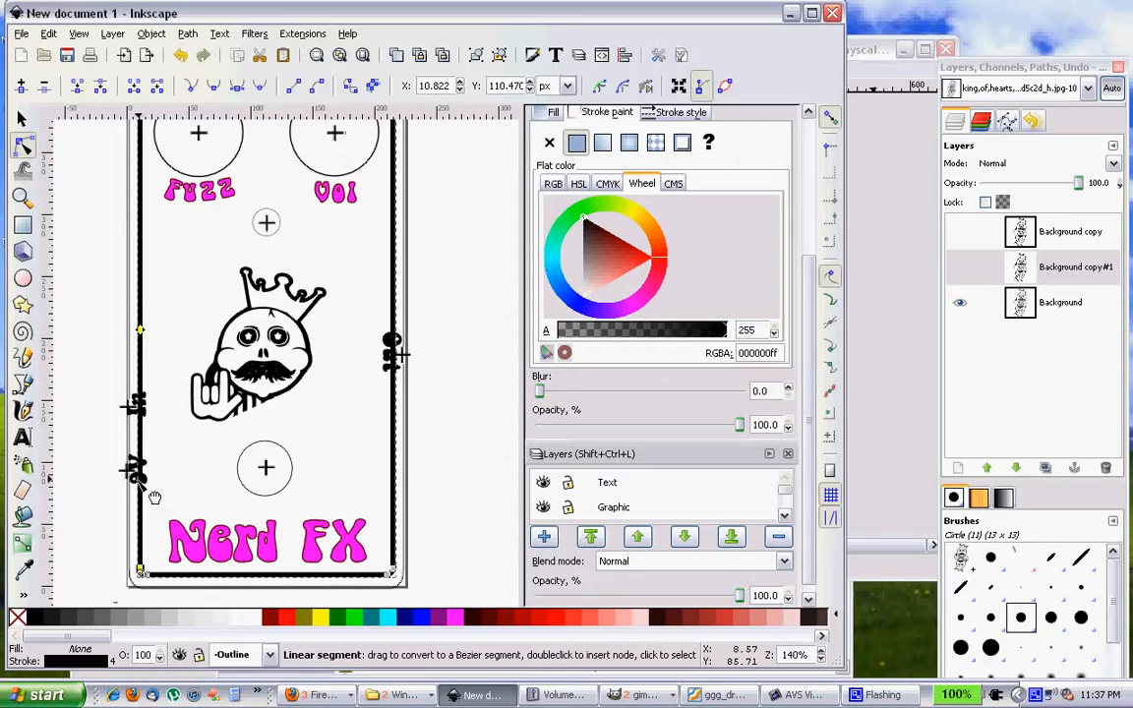
{"action": "left_click", "coordinate": [21, 87]}
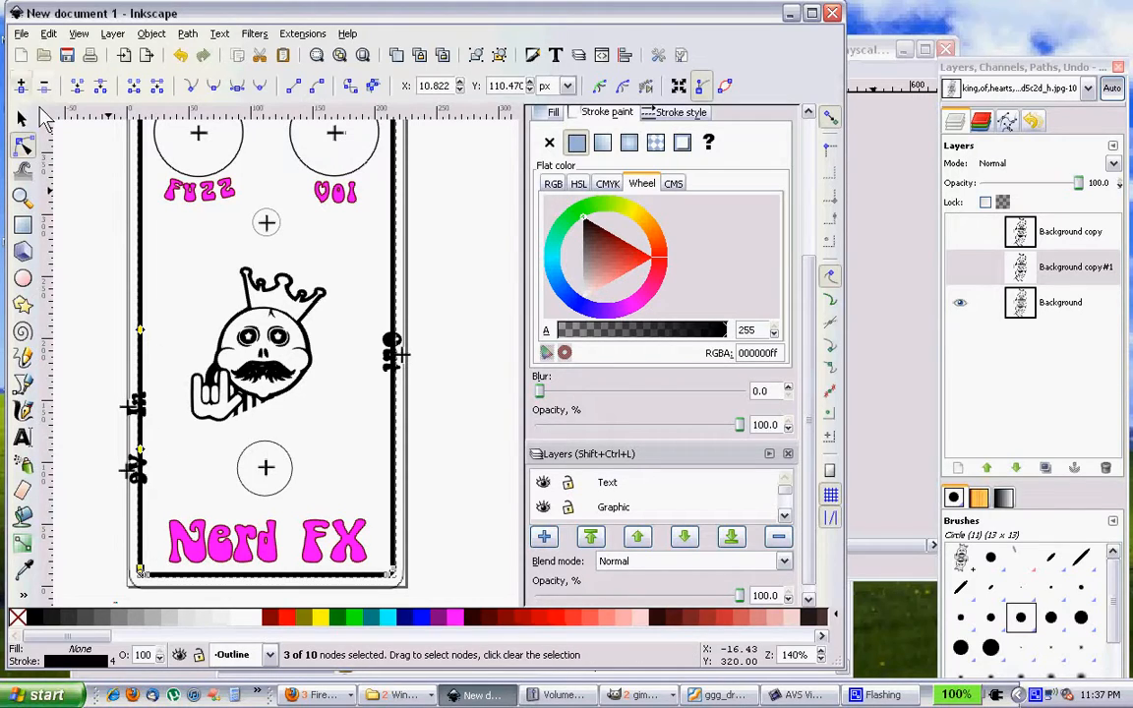
Move the upper new node on the border's left side down to just above the In label, at Y 161.992 px.
{"action": "scroll", "coordinate": [151, 383], "scroll_direction": "up", "scroll_amount": 2}
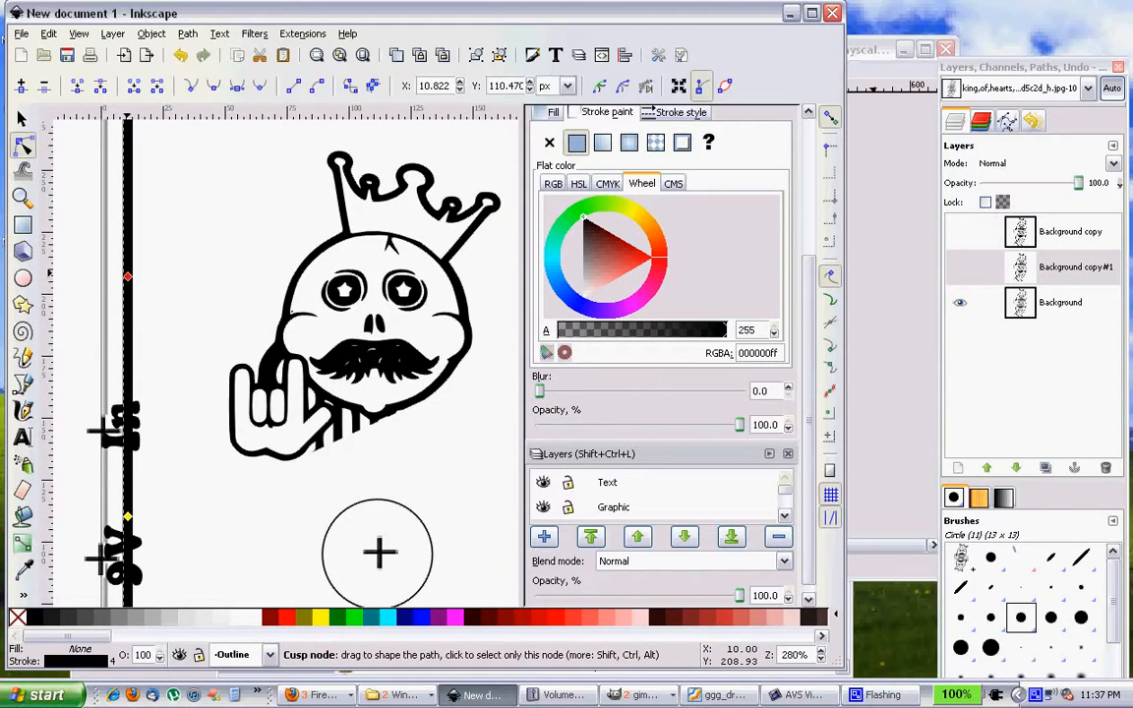
{"action": "left_click", "coordinate": [128, 278]}
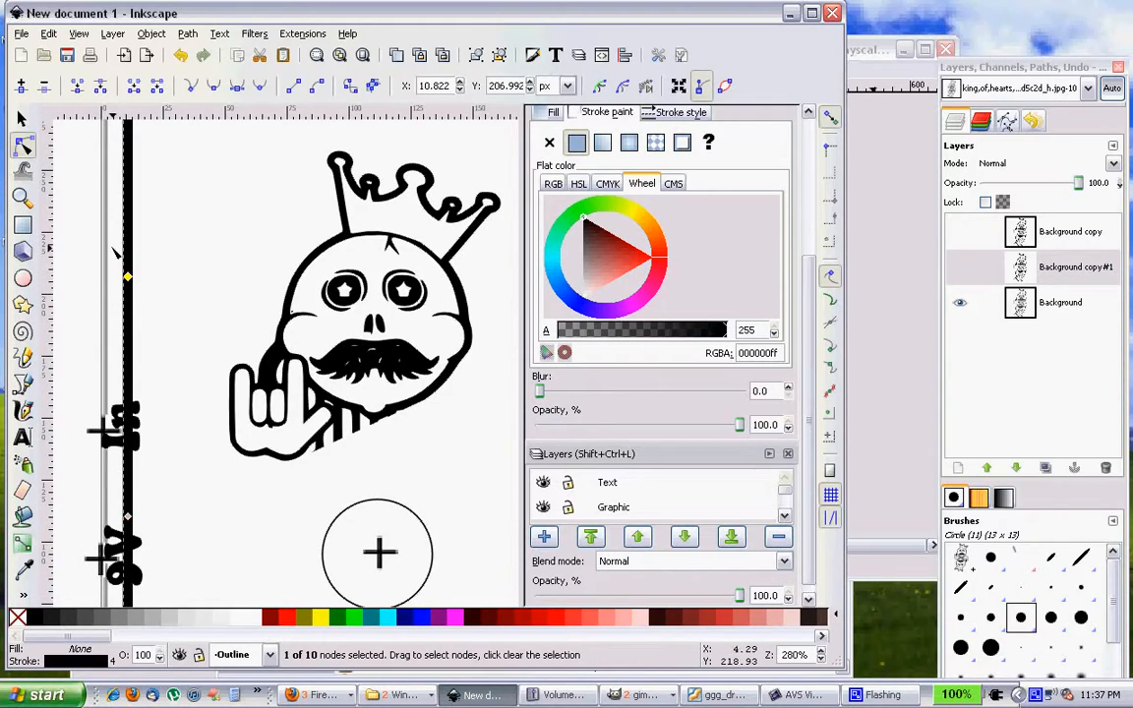
{"action": "left_click", "coordinate": [530, 90]}
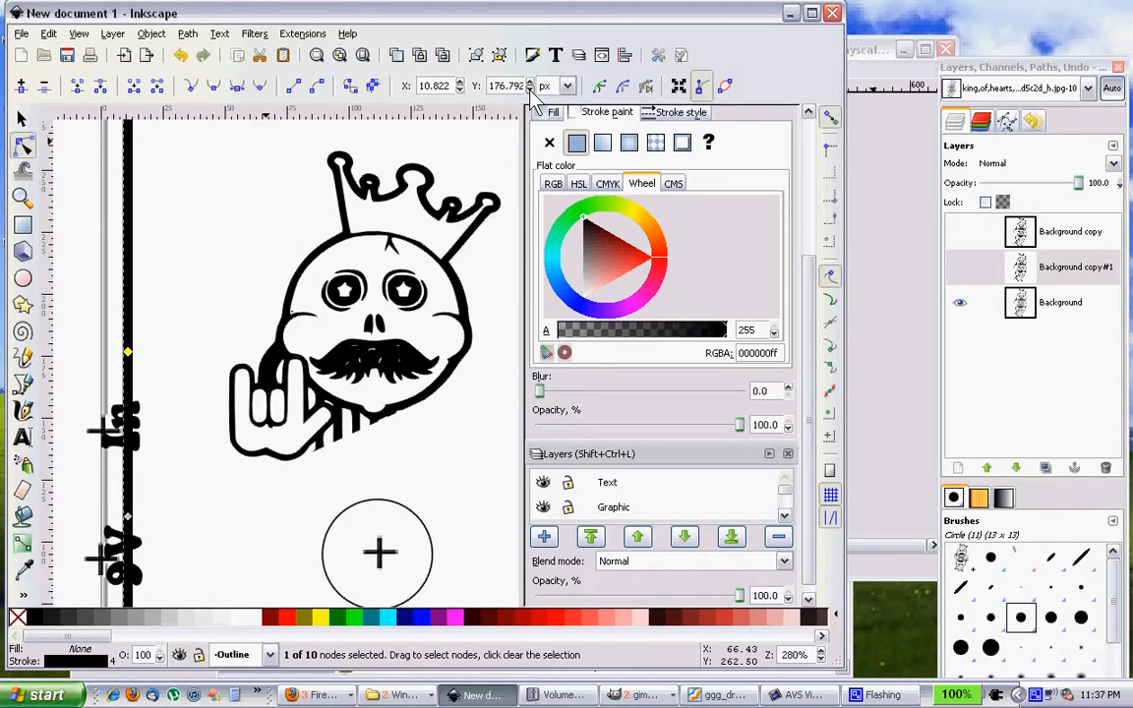
{"action": "left_click", "coordinate": [530, 90]}
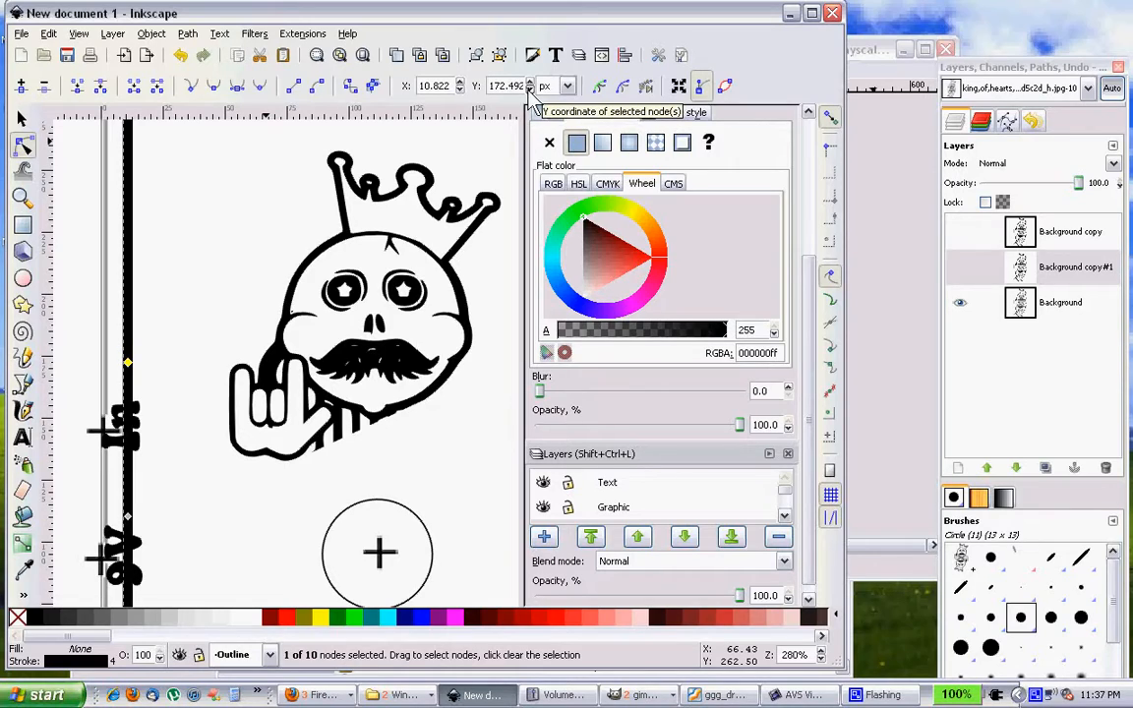
{"action": "left_click", "coordinate": [530, 91]}
{"action": "left_click", "coordinate": [531, 90]}
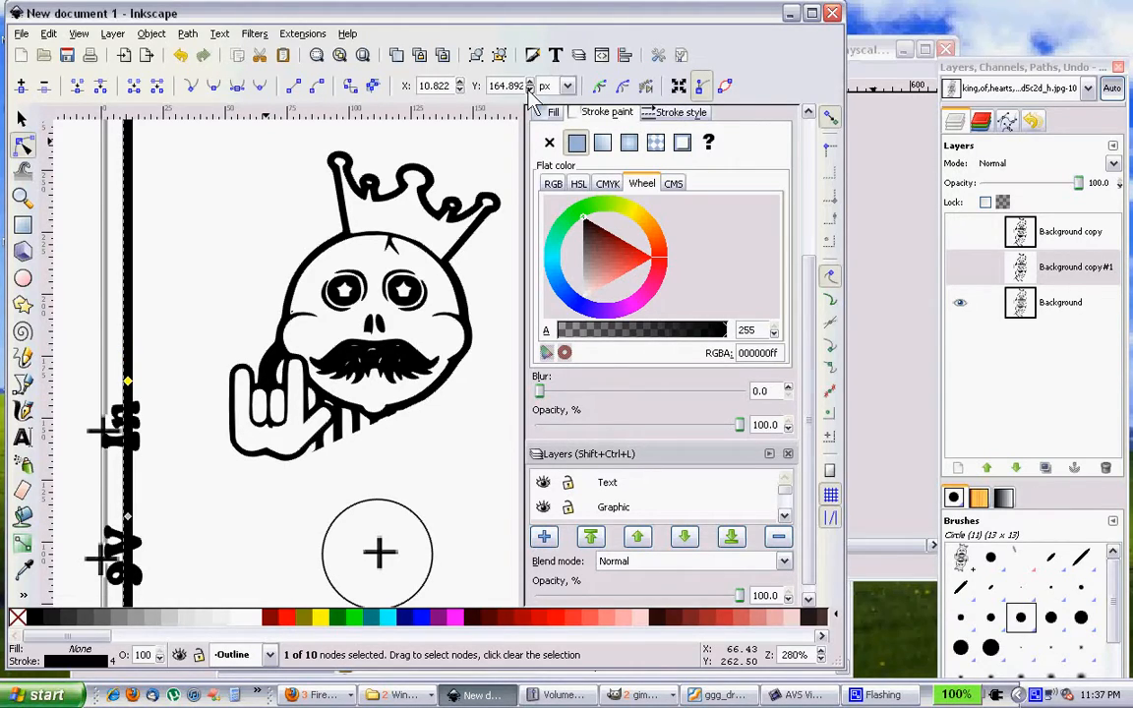
{"action": "left_click", "coordinate": [531, 91]}
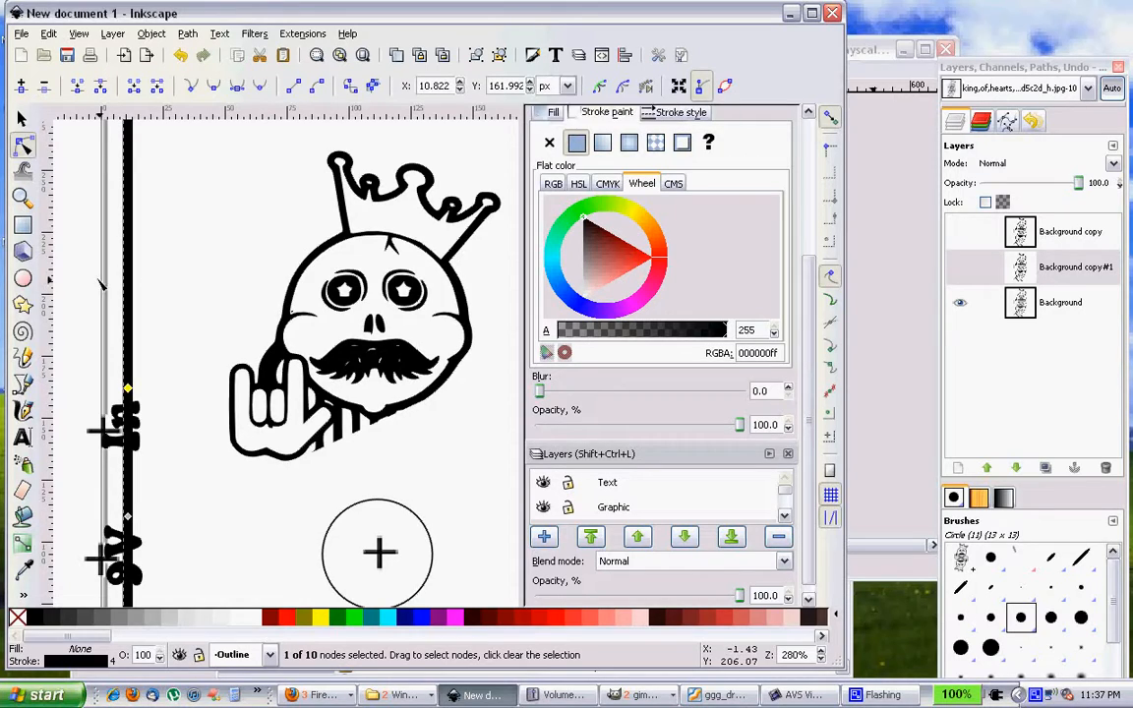
Move the lower node to just below the In label at Y 131.770 px and delete the border segment behind the label.
{"action": "left_click", "coordinate": [128, 518]}
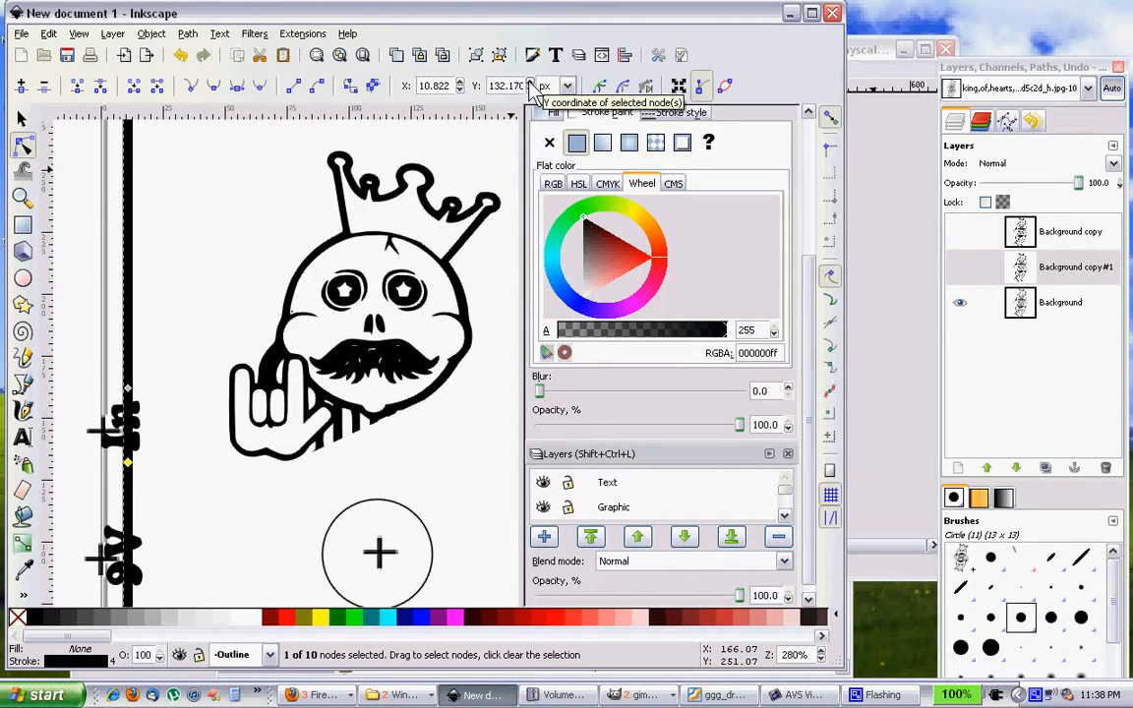
{"action": "left_click", "coordinate": [531, 90]}
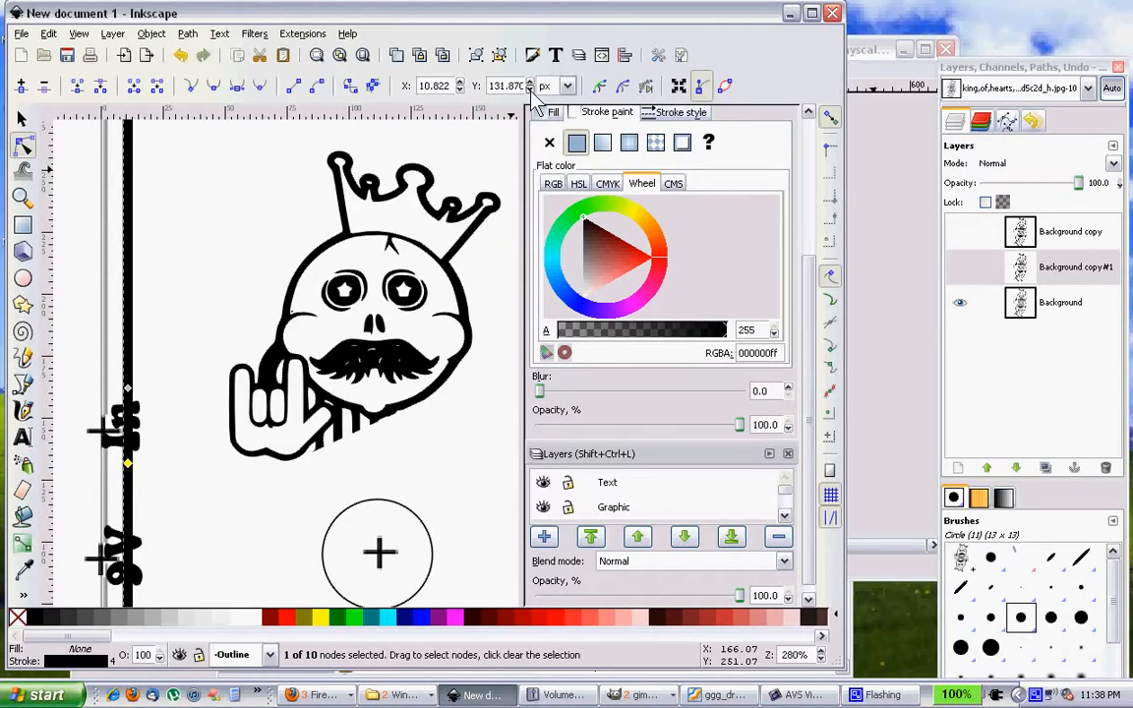
{"action": "left_click", "coordinate": [531, 89]}
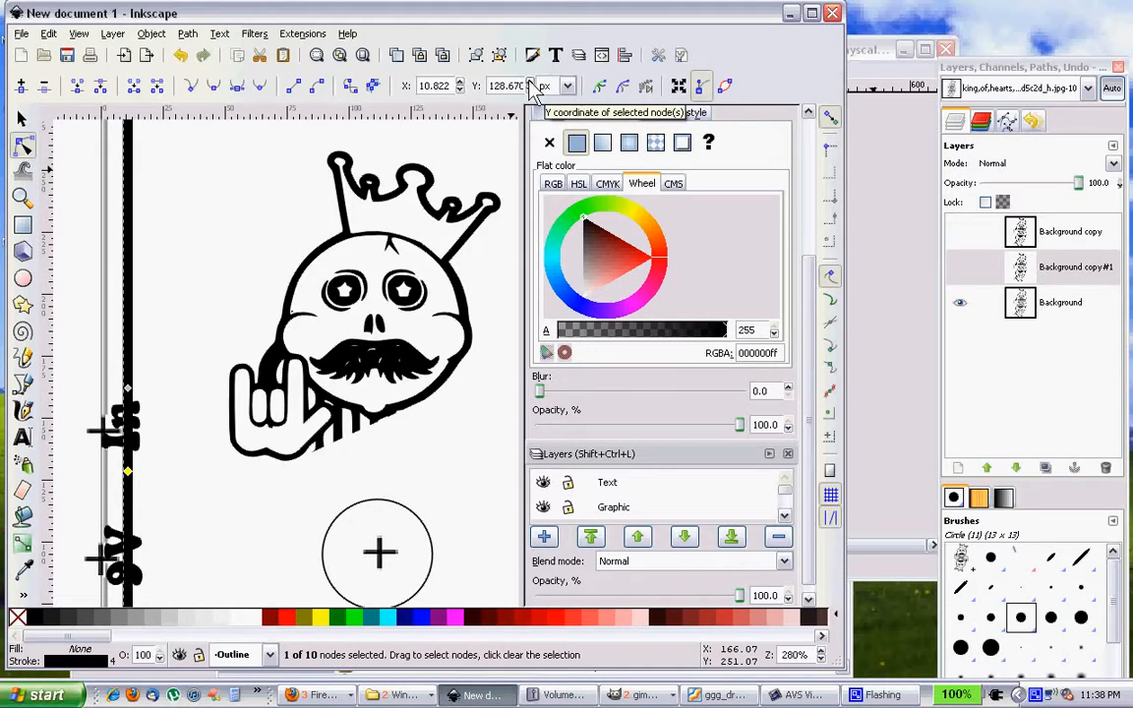
{"action": "left_click", "coordinate": [532, 84]}
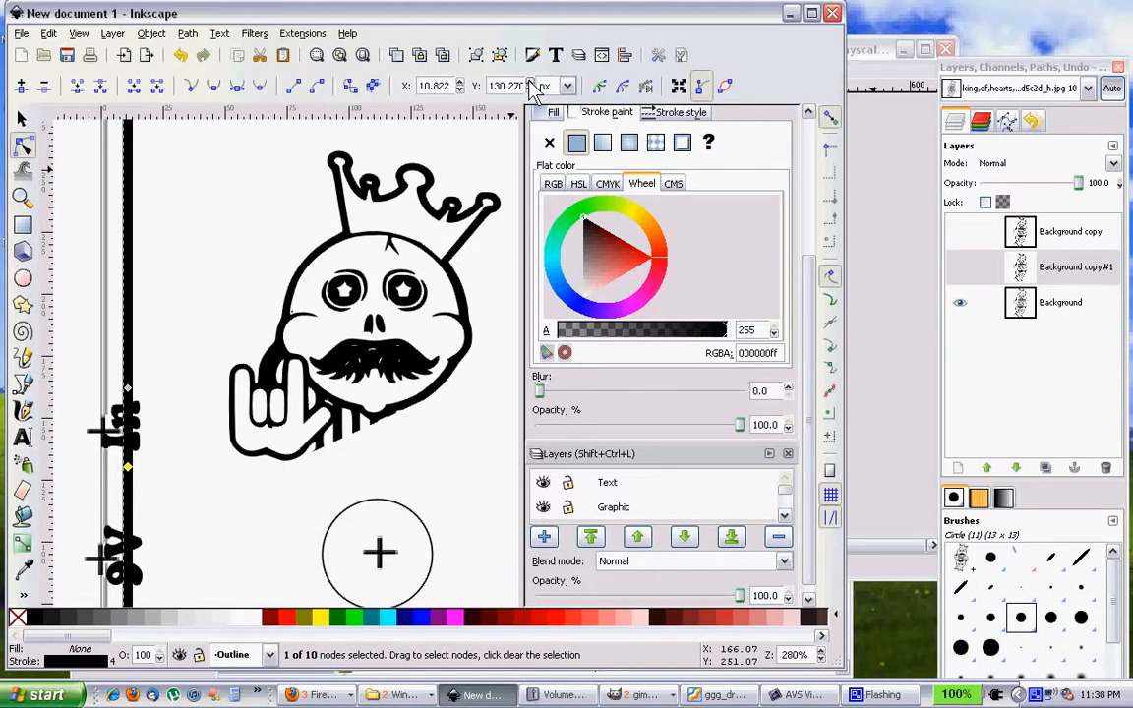
{"action": "left_click", "coordinate": [531, 82]}
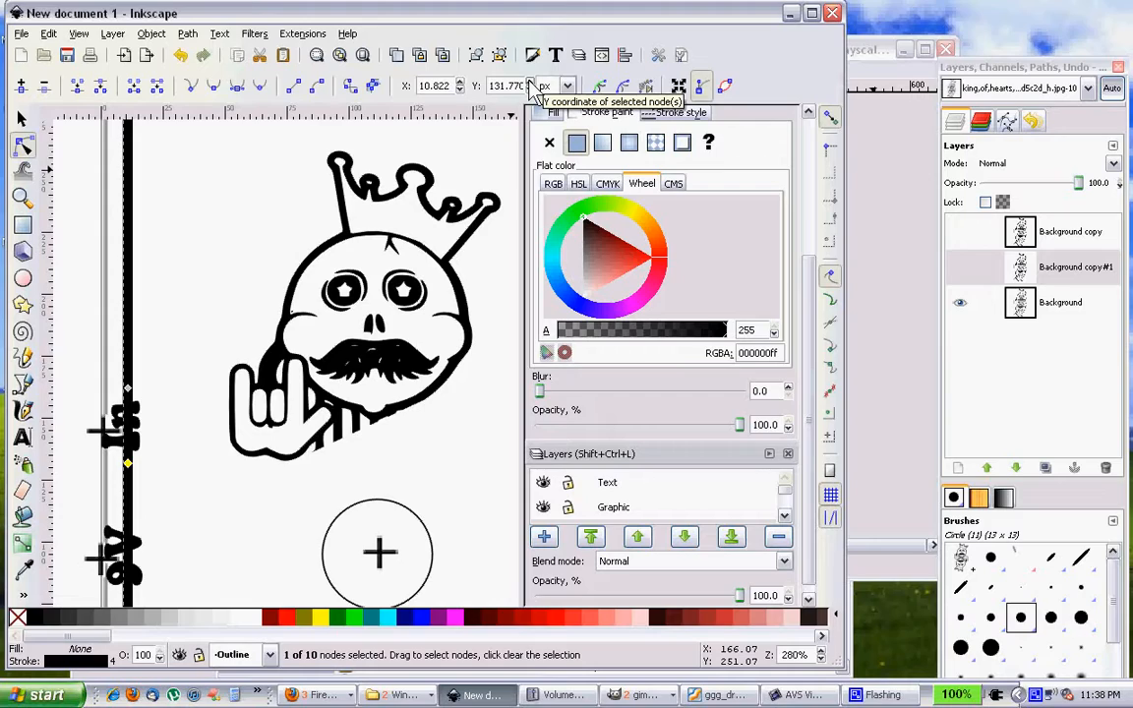
{"action": "left_click", "coordinate": [136, 434]}
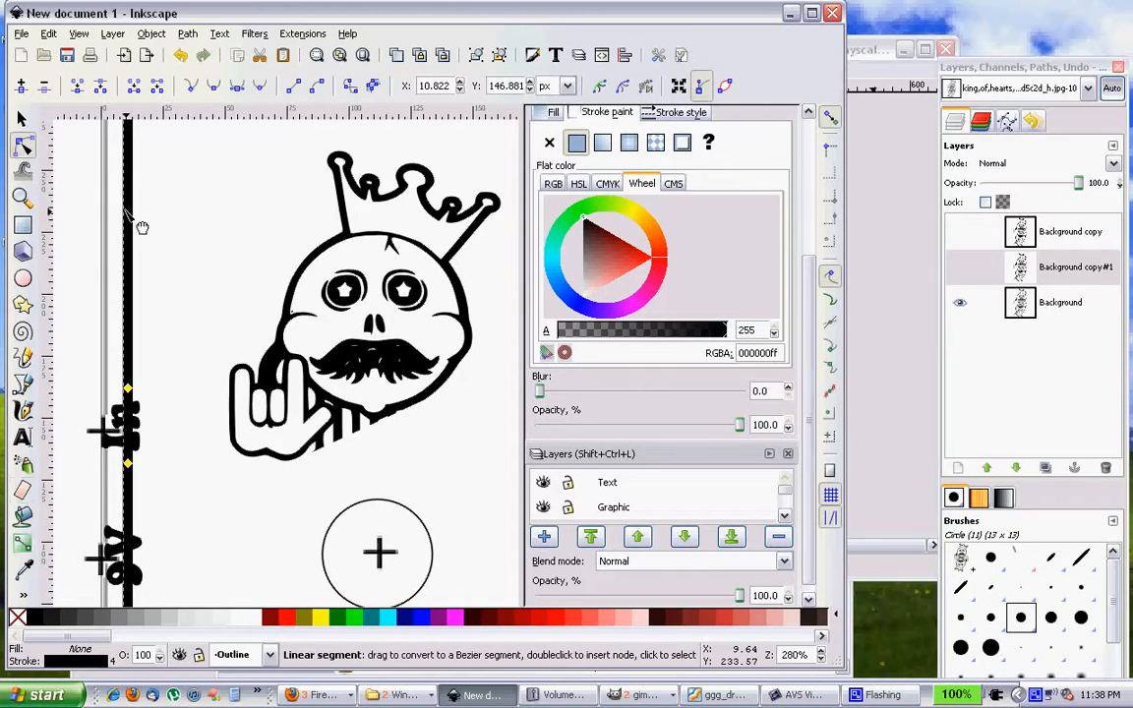
{"action": "left_click", "coordinate": [158, 91]}
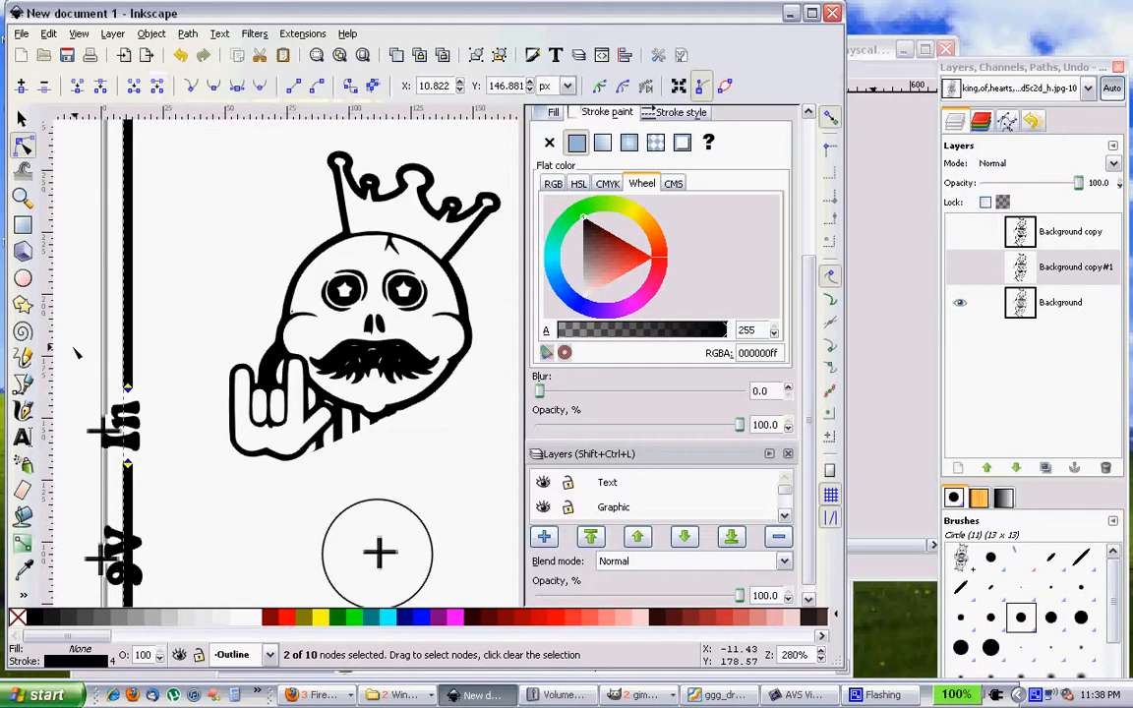
Insert two nodes into the border's left side below the In label, one below the 9V label and one beside it.
{"action": "scroll", "coordinate": [153, 484], "scroll_direction": "down", "scroll_amount": 5}
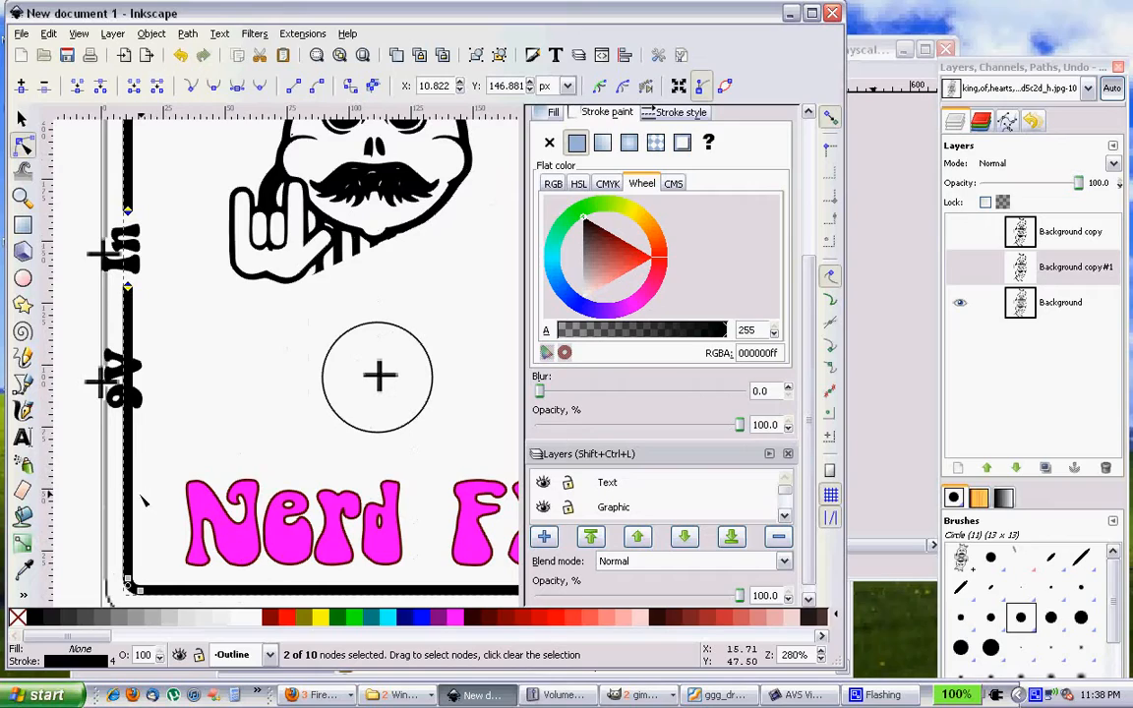
{"action": "left_click", "coordinate": [126, 498]}
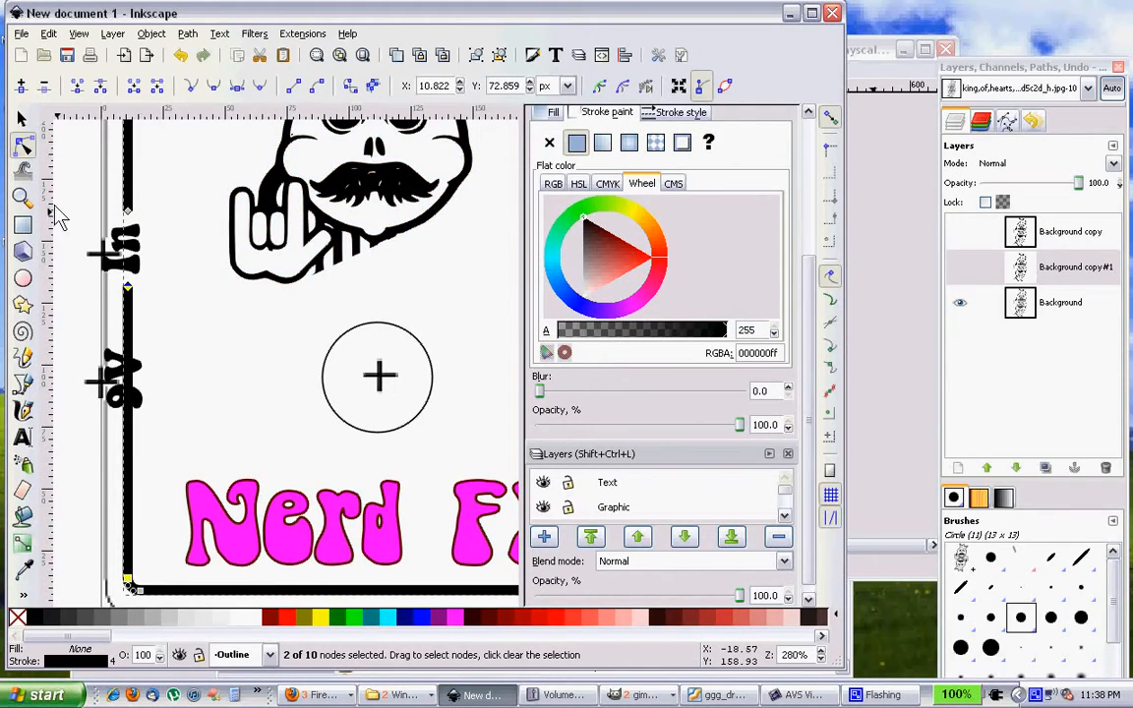
{"action": "left_click", "coordinate": [21, 85]}
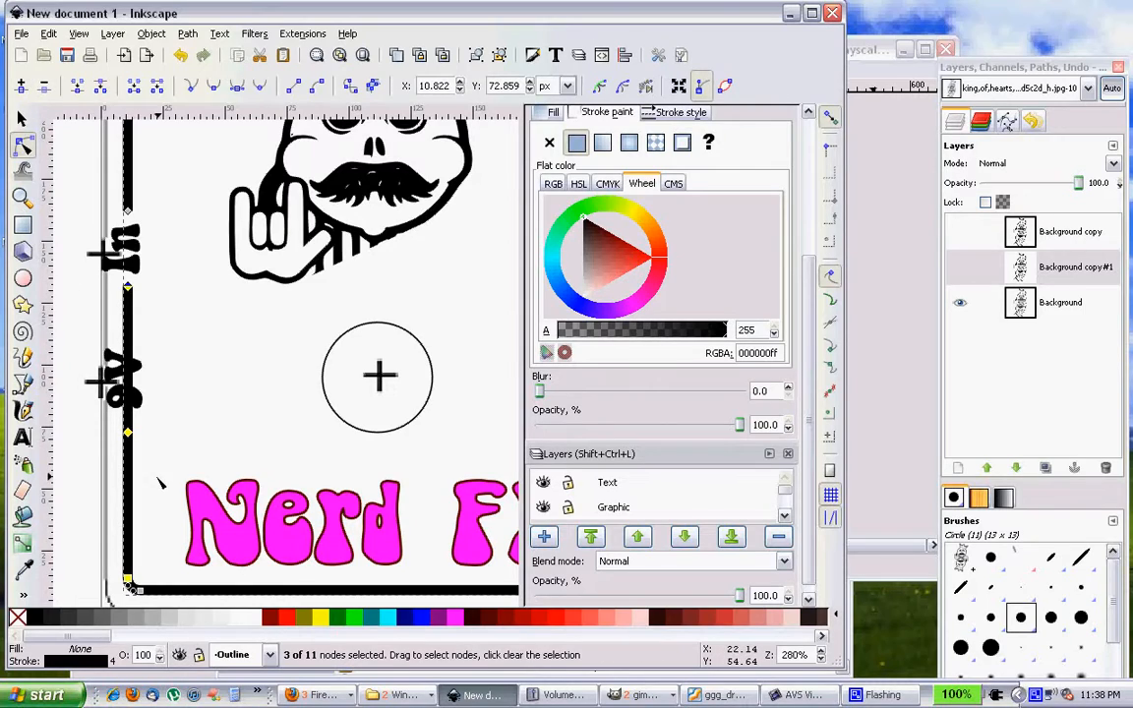
{"action": "left_click", "coordinate": [127, 315]}
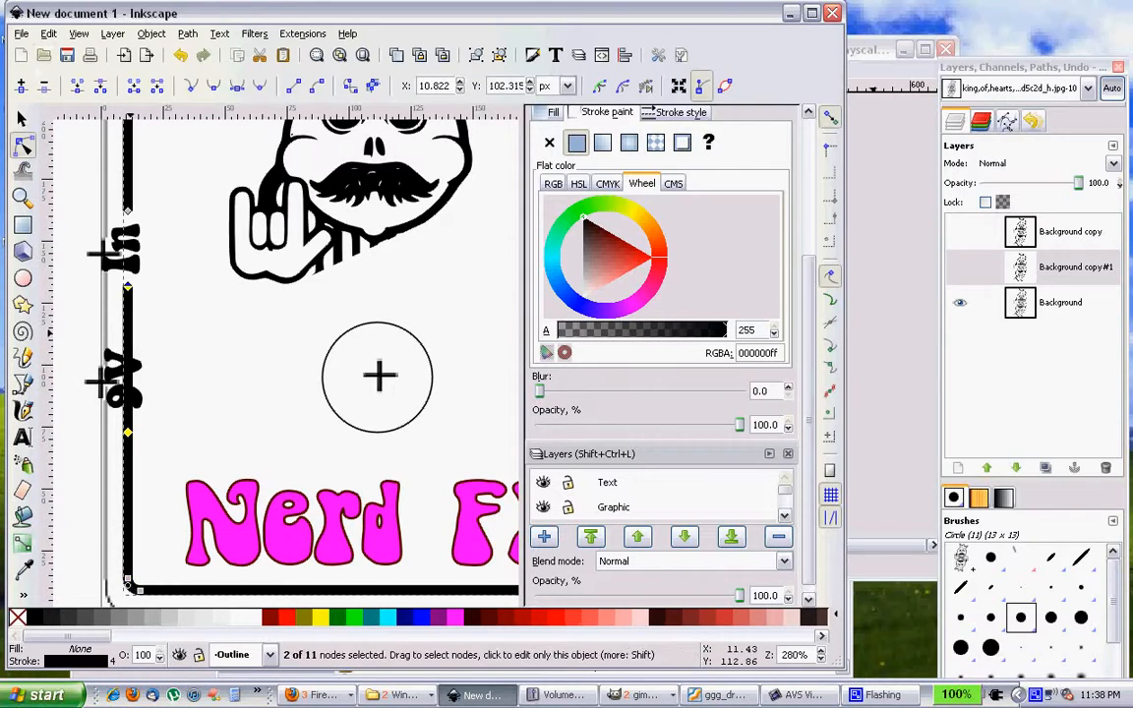
{"action": "left_click", "coordinate": [21, 86]}
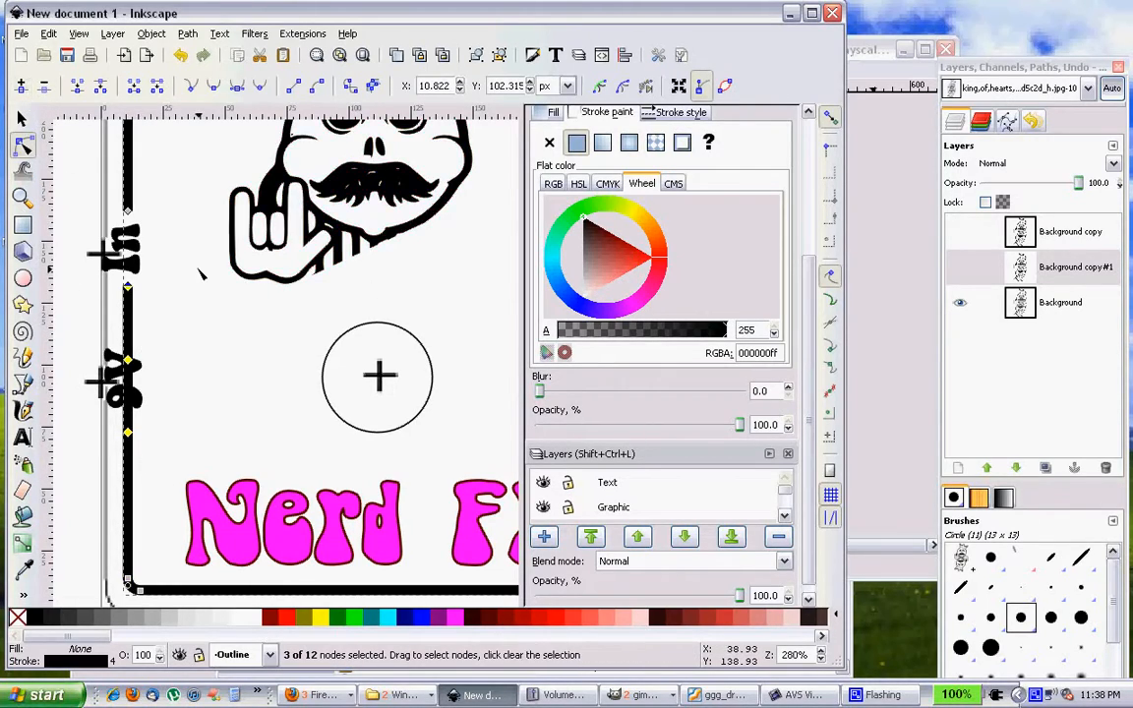
Move the two nodes just above and below the 9V label, the lower at Y 76.259 px, and delete the border segment between them.
{"action": "left_click", "coordinate": [127, 361]}
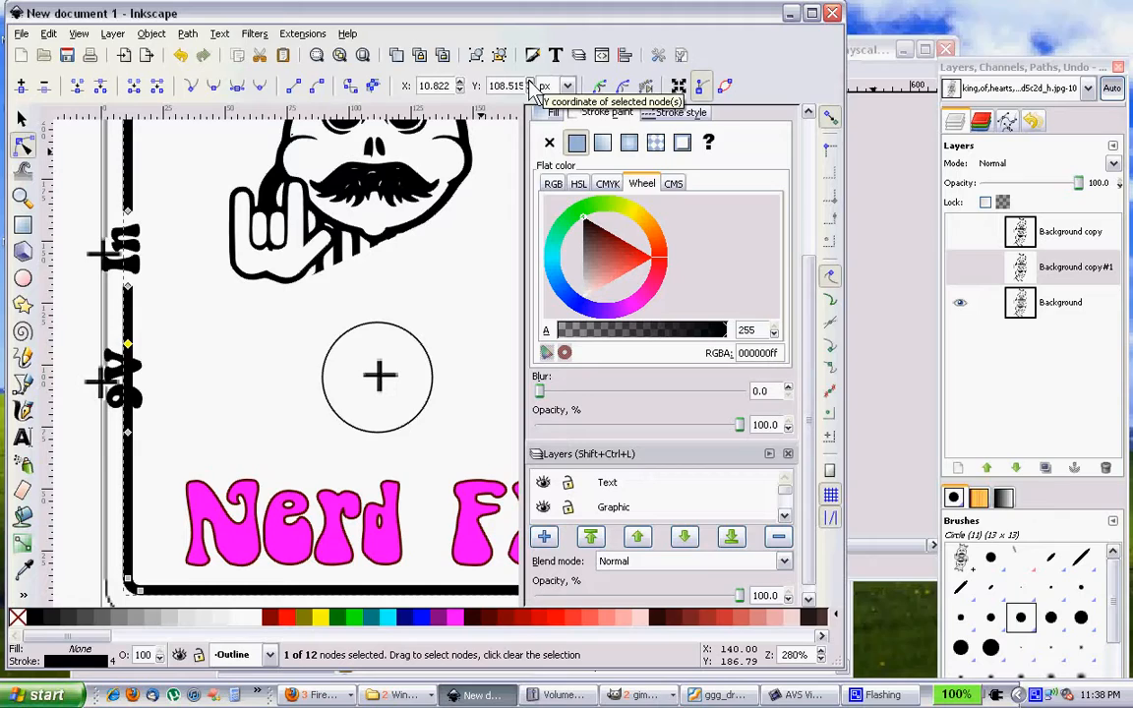
{"action": "left_click", "coordinate": [129, 432]}
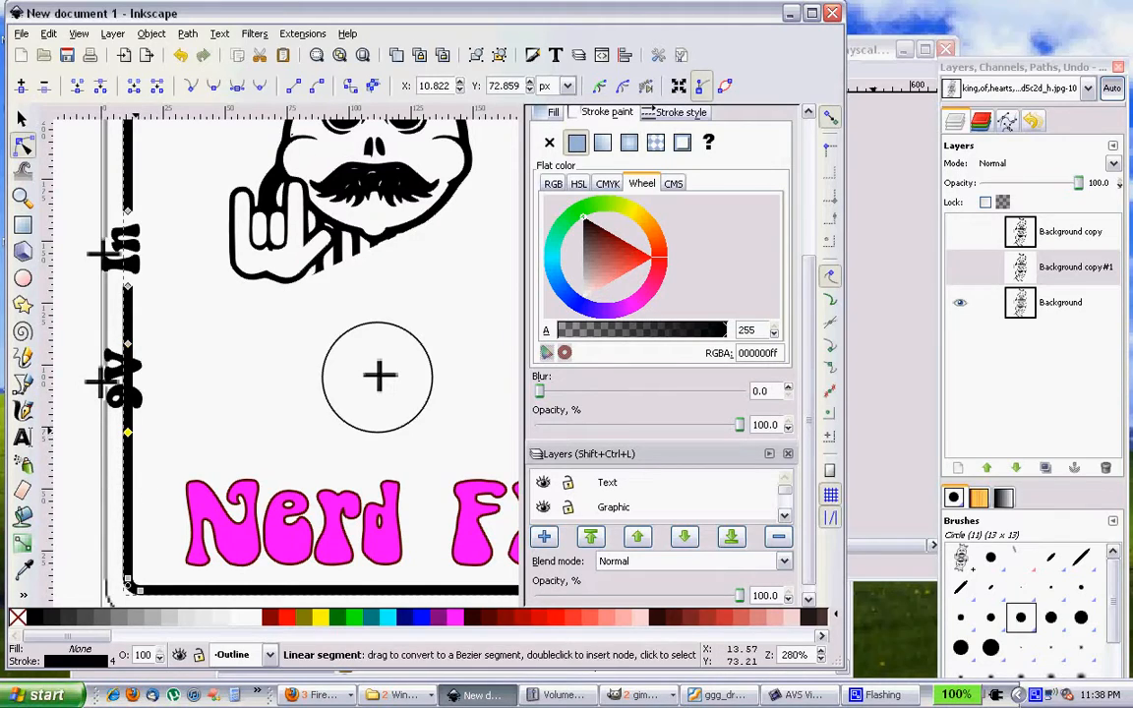
{"action": "left_click", "coordinate": [530, 82]}
{"action": "left_click", "coordinate": [530, 82]}
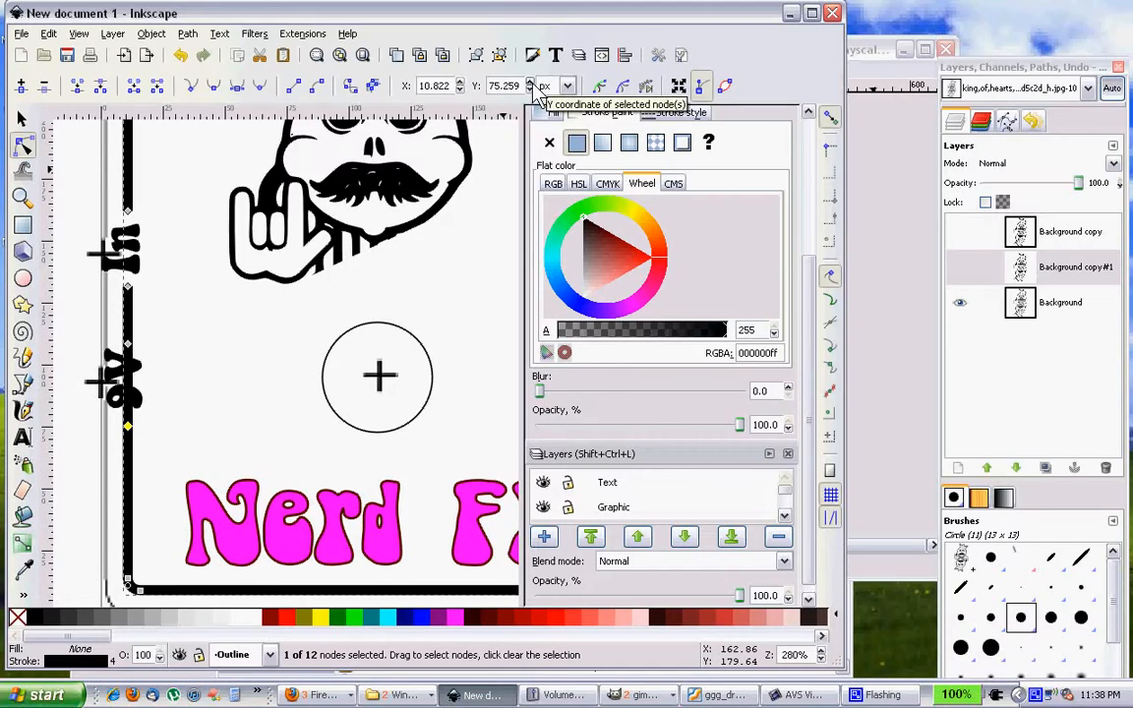
{"action": "left_click", "coordinate": [531, 83]}
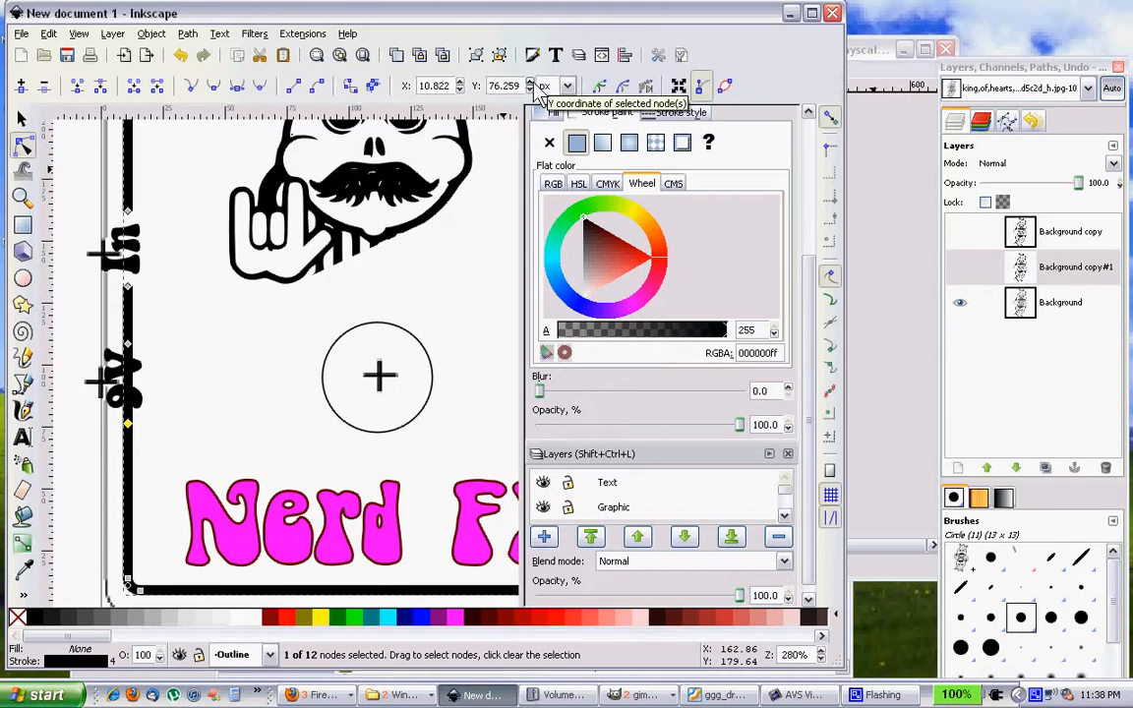
{"action": "left_click", "coordinate": [144, 389]}
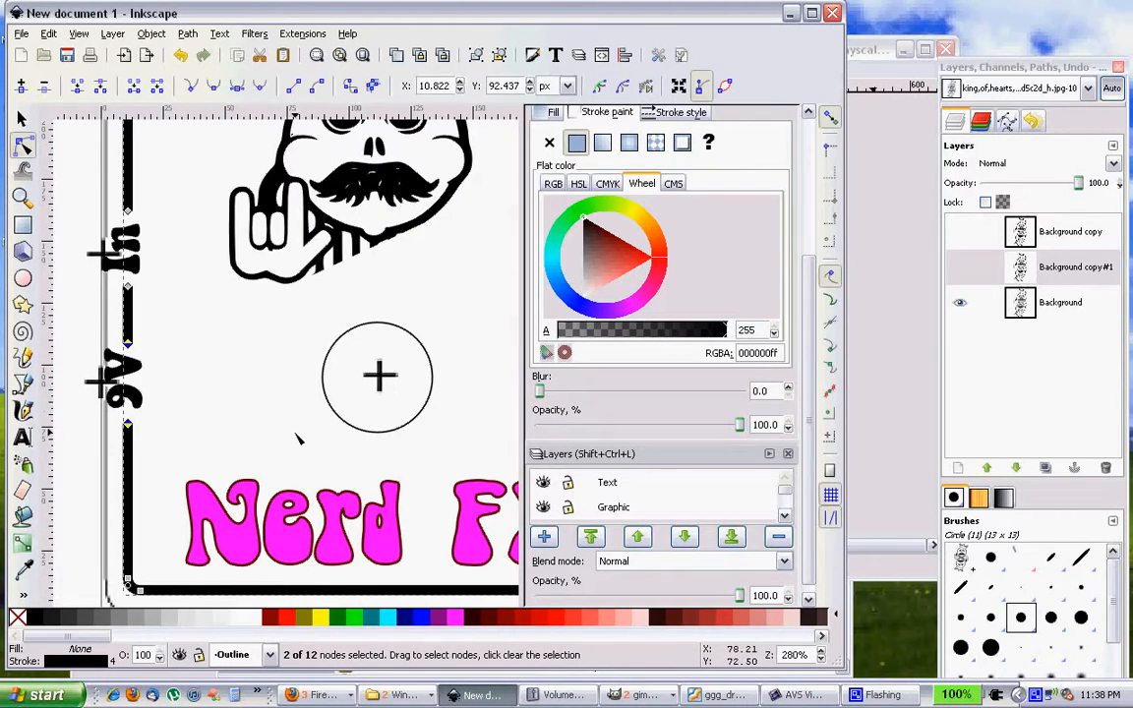
Insert two nodes into the border's right side, one just above the Out label and one well below it.
{"action": "scroll", "coordinate": [299, 439], "scroll_direction": "down", "scroll_amount": 1}
{"action": "scroll", "coordinate": [459, 387], "scroll_direction": "down", "scroll_amount": 1}
{"action": "scroll", "coordinate": [511, 316], "scroll_direction": "down", "scroll_amount": 2}
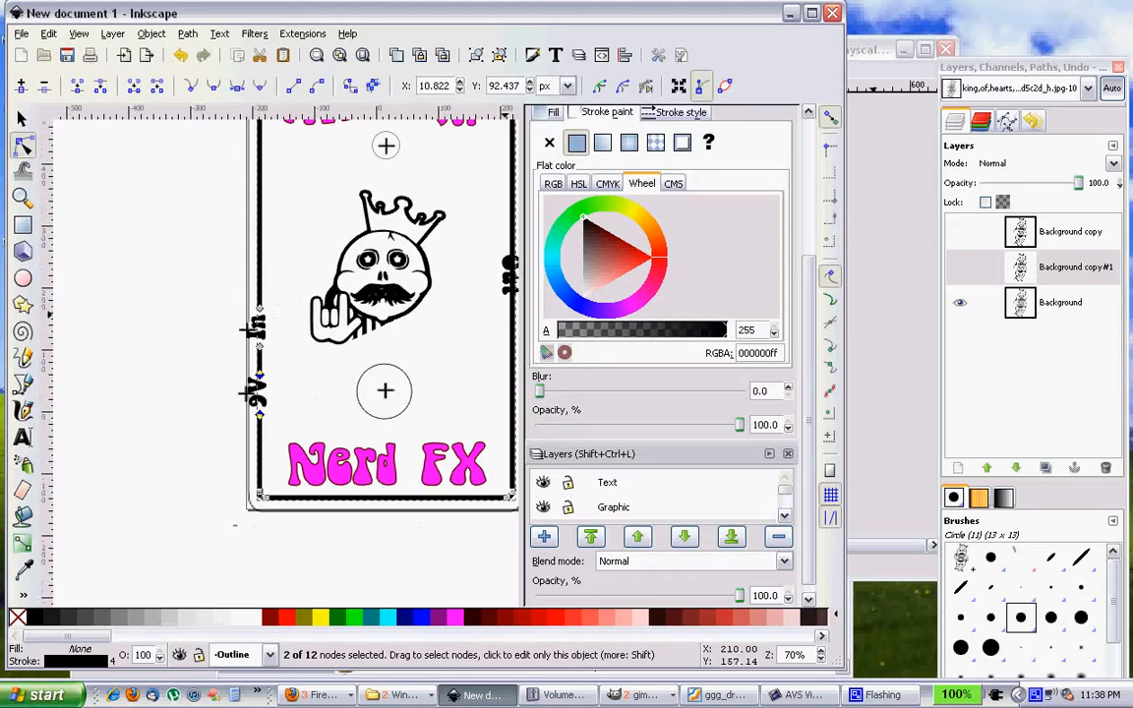
{"action": "scroll", "coordinate": [514, 312], "scroll_direction": "up", "scroll_amount": 2}
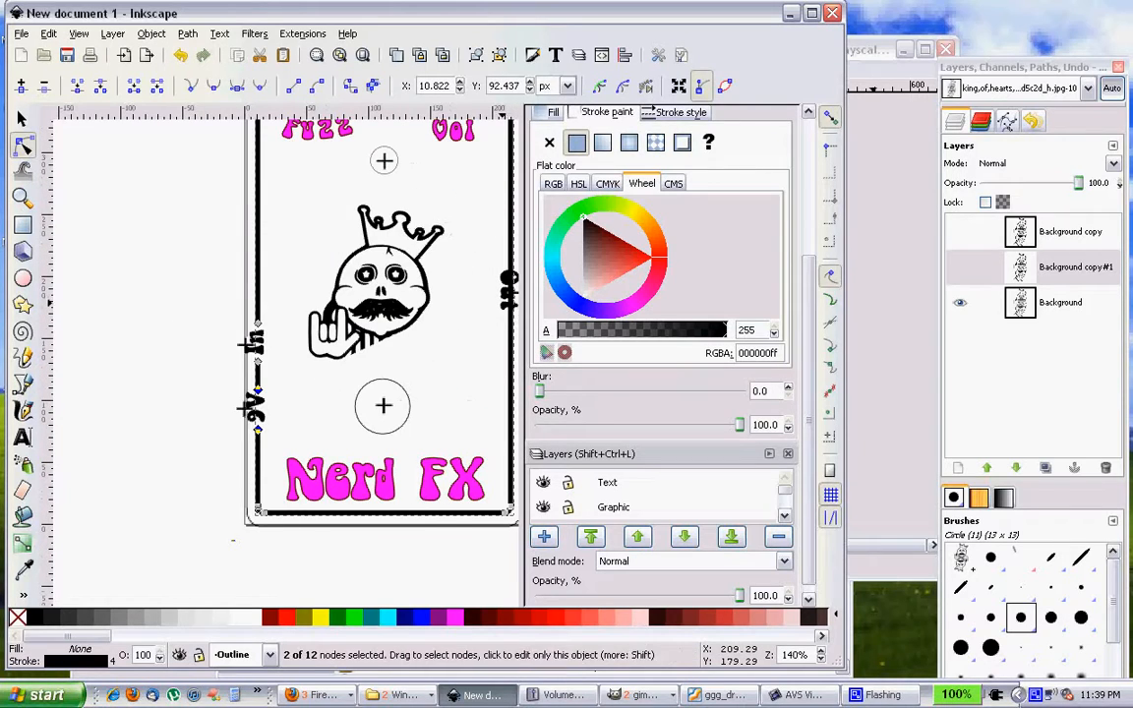
{"action": "scroll", "coordinate": [511, 312], "scroll_direction": "down", "scroll_amount": 2}
{"action": "scroll", "coordinate": [510, 311], "scroll_direction": "up", "scroll_amount": 3}
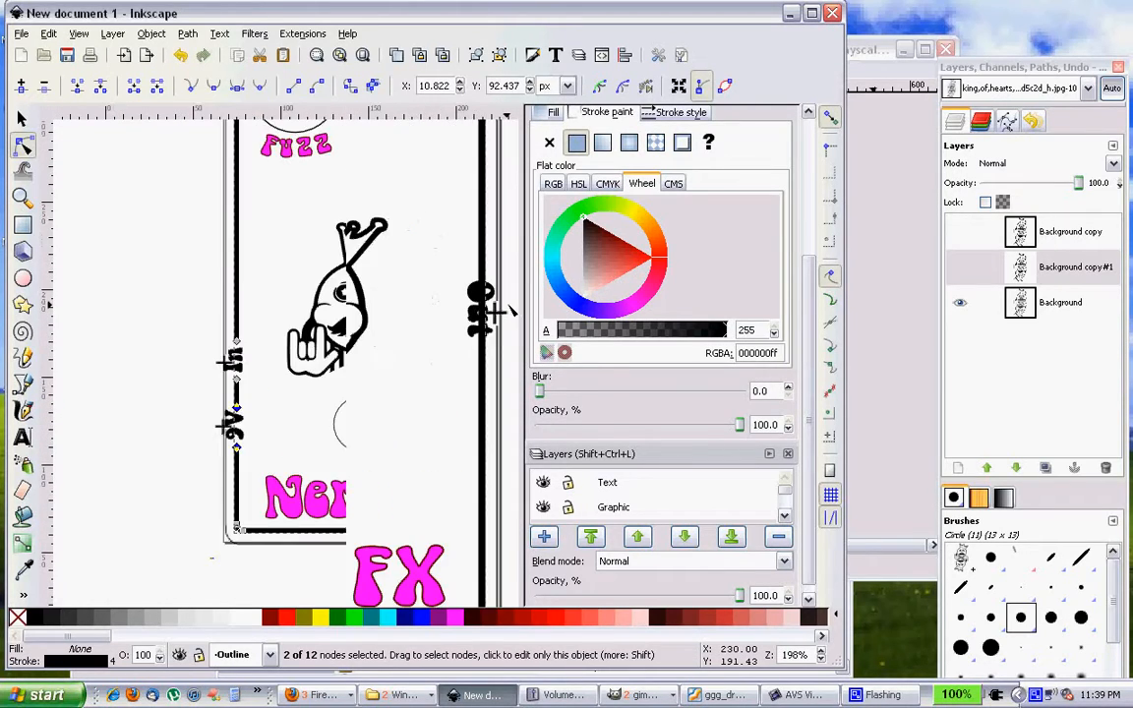
{"action": "scroll", "coordinate": [510, 310], "scroll_direction": "up", "scroll_amount": 1}
{"action": "scroll", "coordinate": [499, 320], "scroll_direction": "up", "scroll_amount": 1}
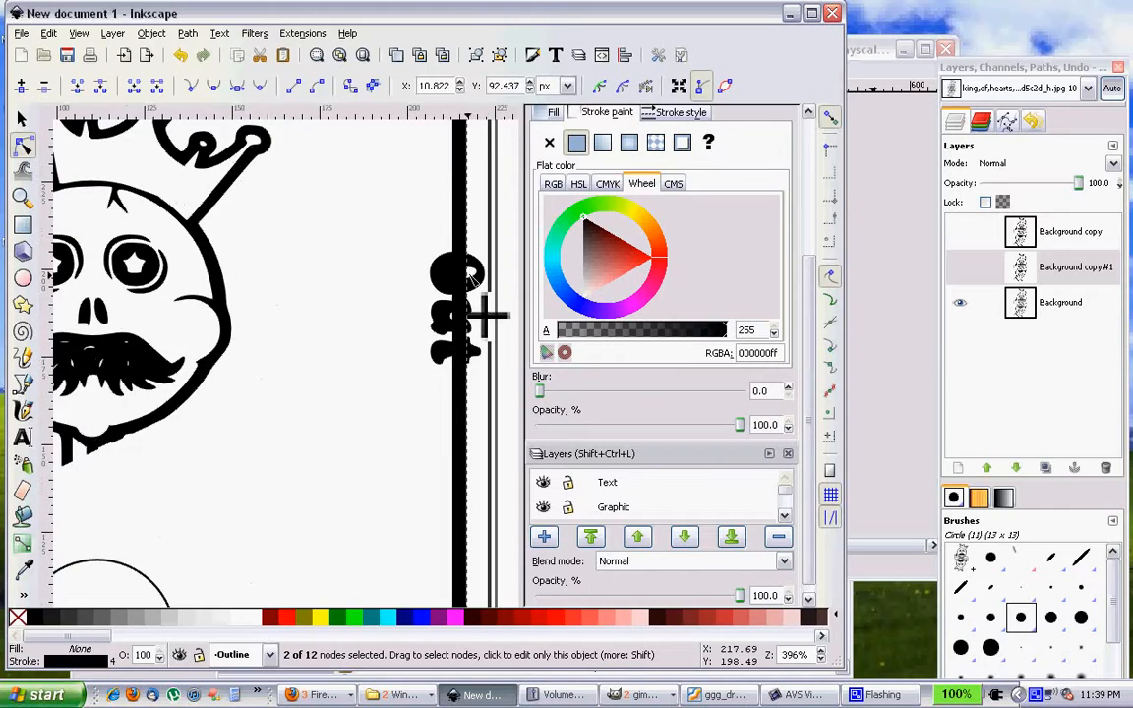
{"action": "left_click", "coordinate": [457, 224]}
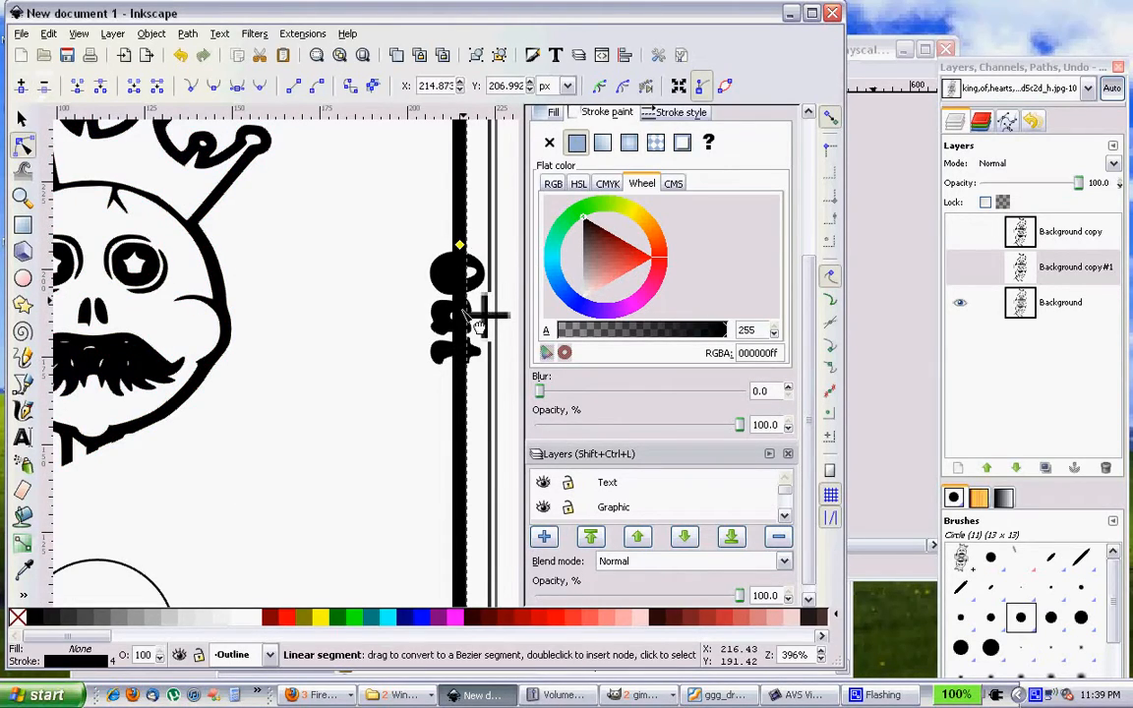
{"action": "left_click", "coordinate": [463, 495]}
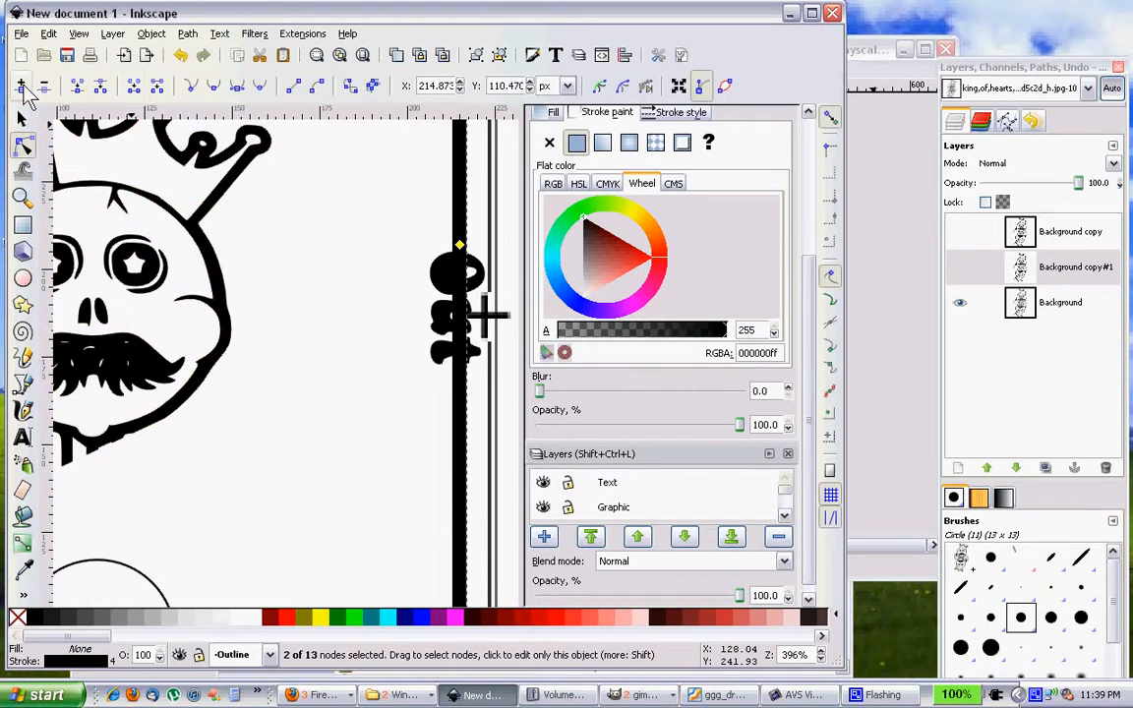
{"action": "left_click", "coordinate": [24, 86]}
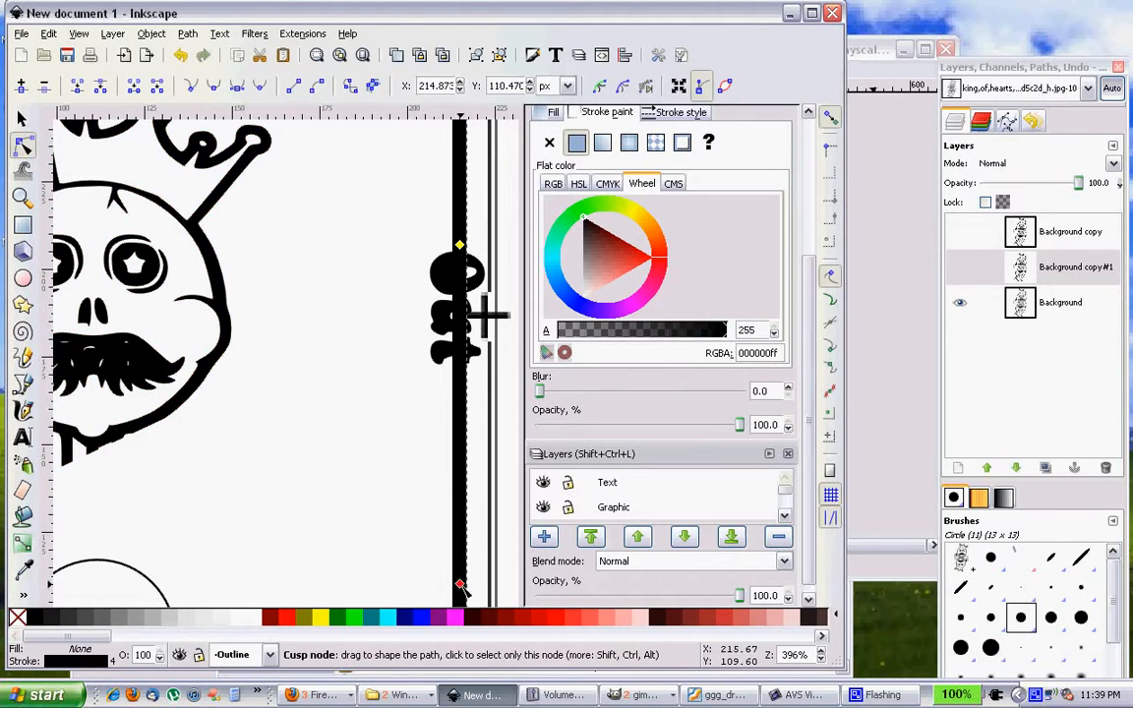
Move the lower node just below the Out label and the upper one to Y 208.992 px, then delete the border segment between them.
{"action": "left_click", "coordinate": [460, 585]}
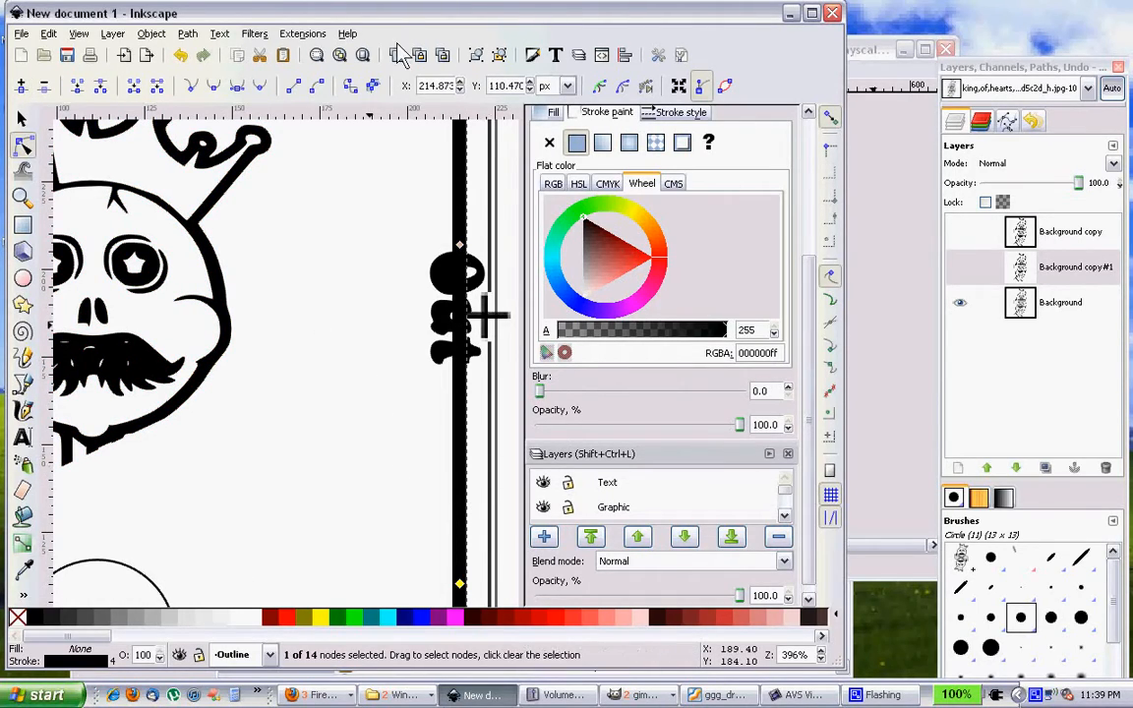
{"action": "left_click", "coordinate": [531, 82]}
{"action": "left_click", "coordinate": [459, 245]}
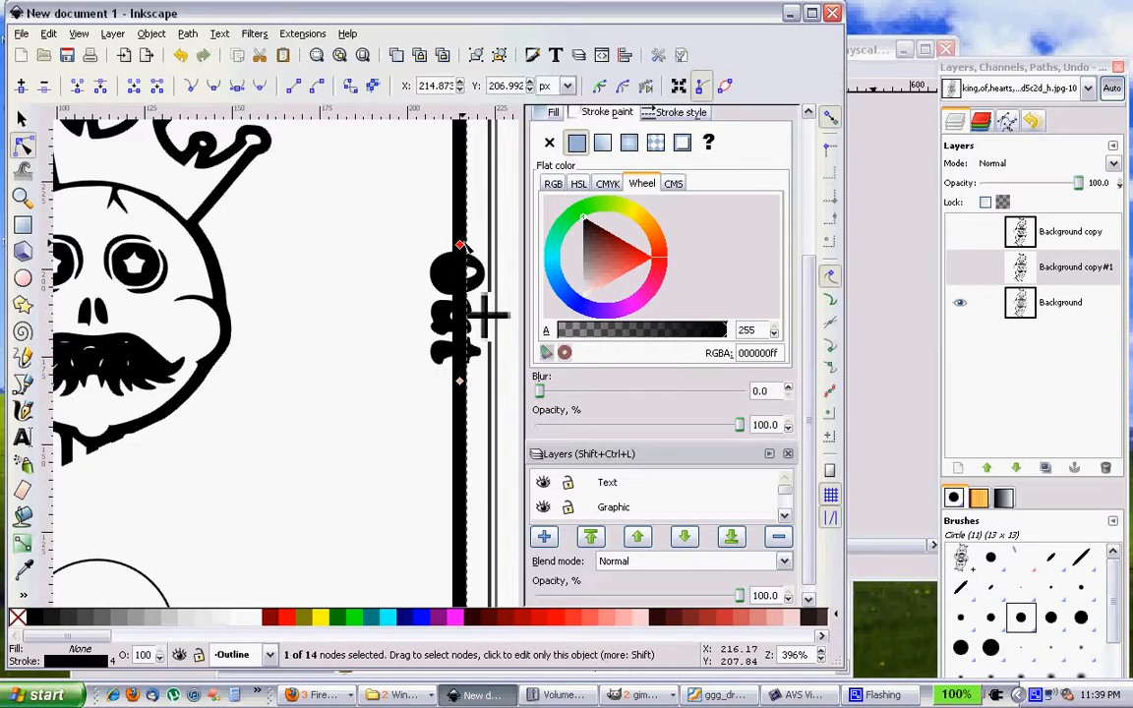
{"action": "left_click", "coordinate": [531, 81]}
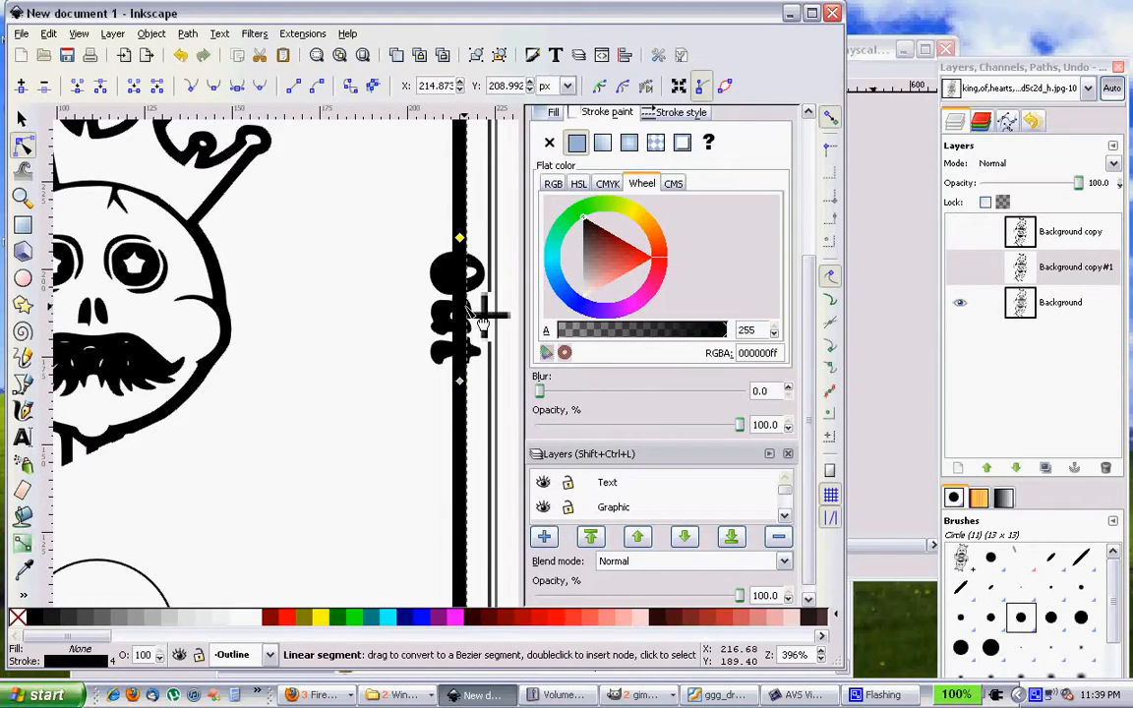
{"action": "left_click", "coordinate": [465, 306]}
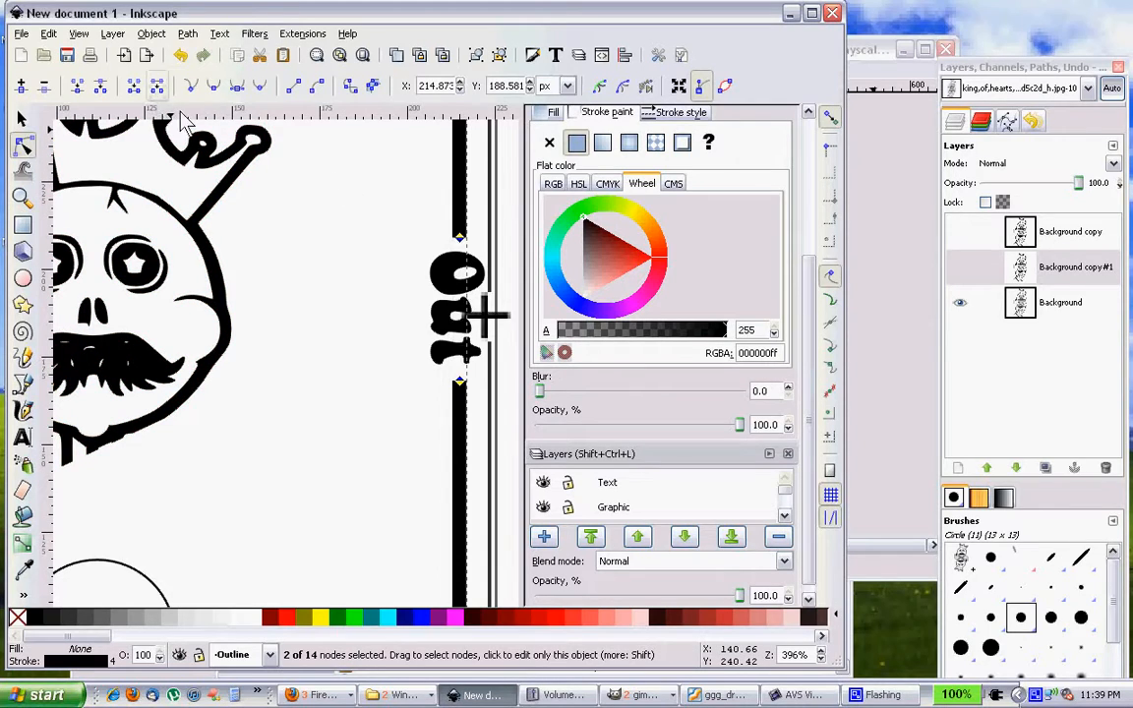
{"action": "scroll", "coordinate": [338, 336], "scroll_direction": "down", "scroll_amount": 2}
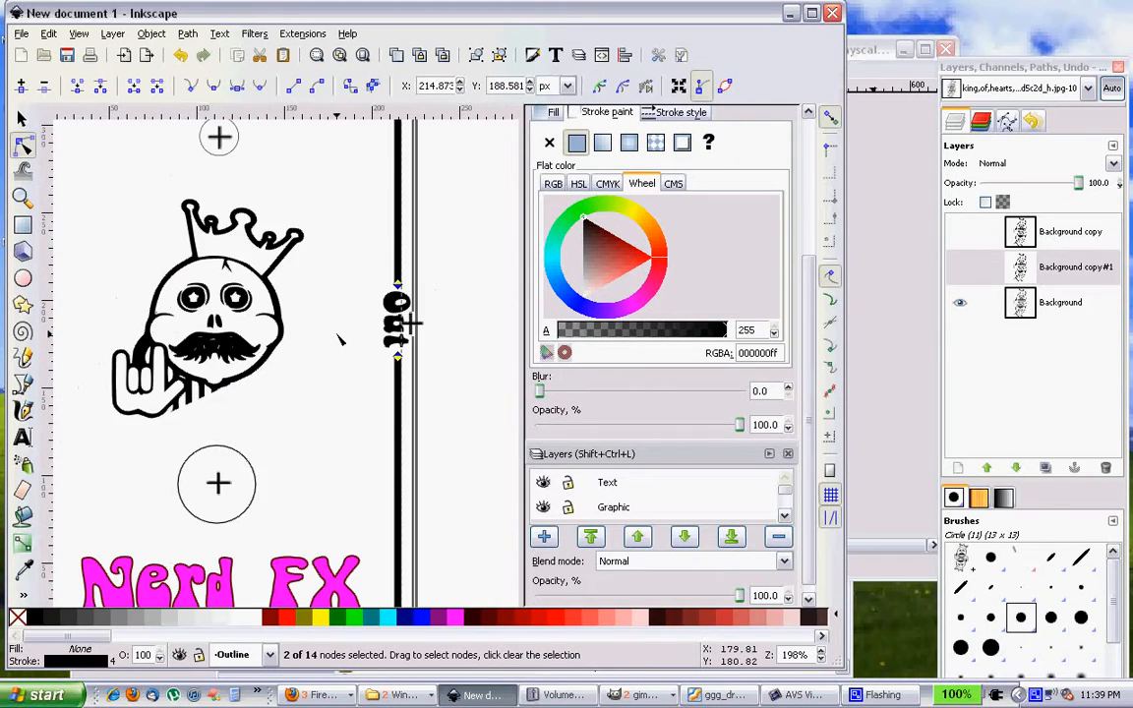
Show the Template layer and cut the two large knob circles, the small circle and the lower circle from it.
{"action": "scroll", "coordinate": [210, 335], "scroll_direction": "down", "scroll_amount": 2}
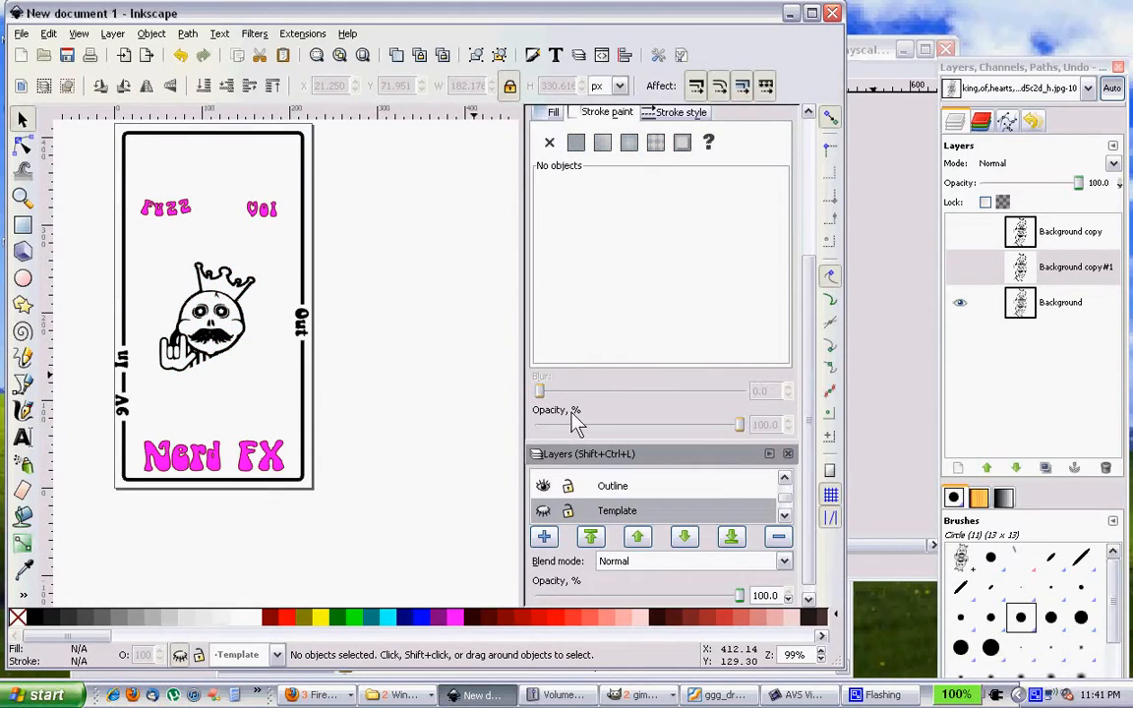
{"action": "left_click", "coordinate": [543, 511]}
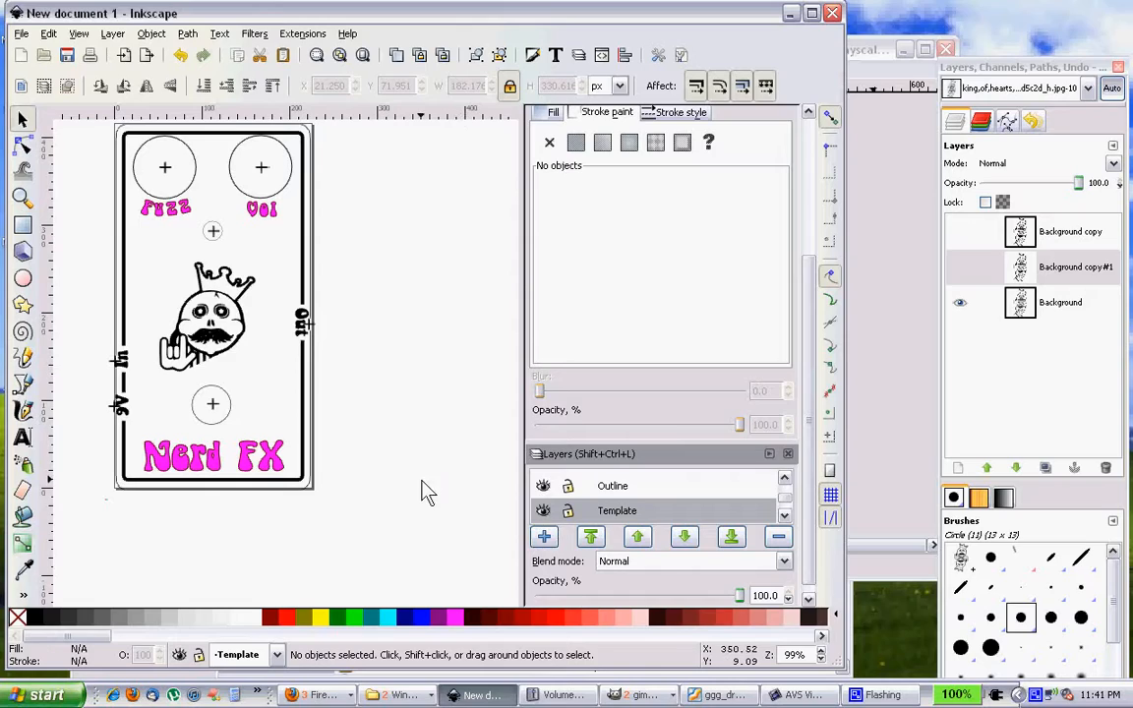
{"action": "left_click", "coordinate": [223, 395]}
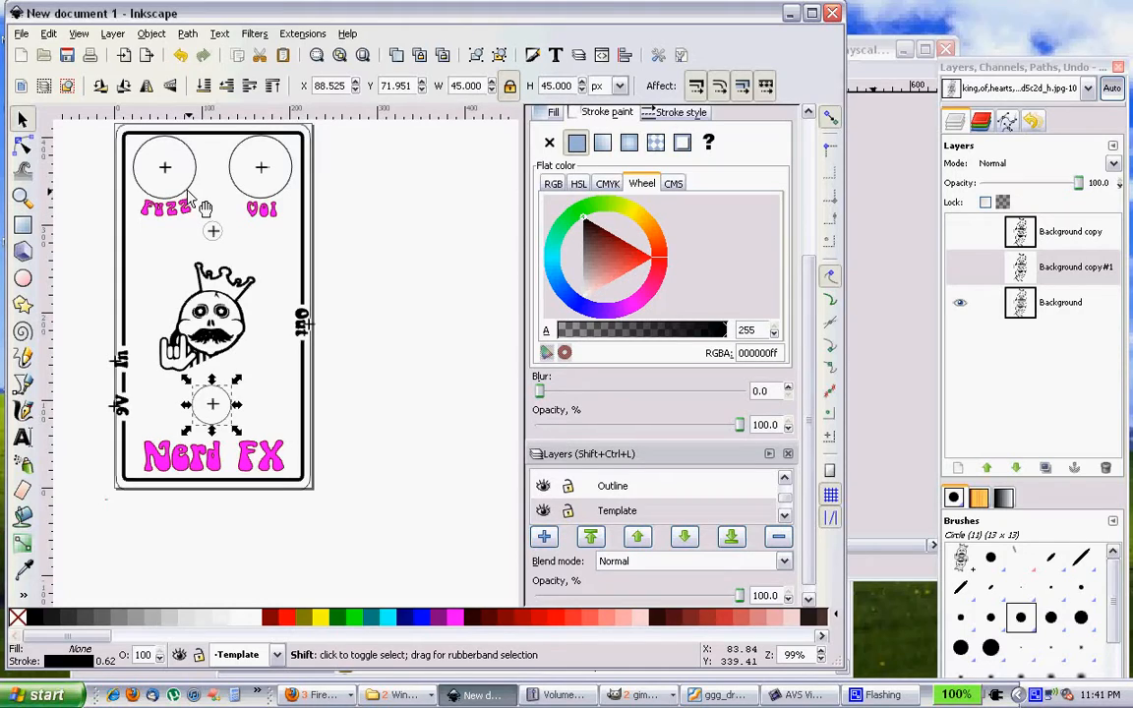
{"action": "left_click", "coordinate": [175, 204], "text": "shift"}
{"action": "left_click", "coordinate": [251, 411]}
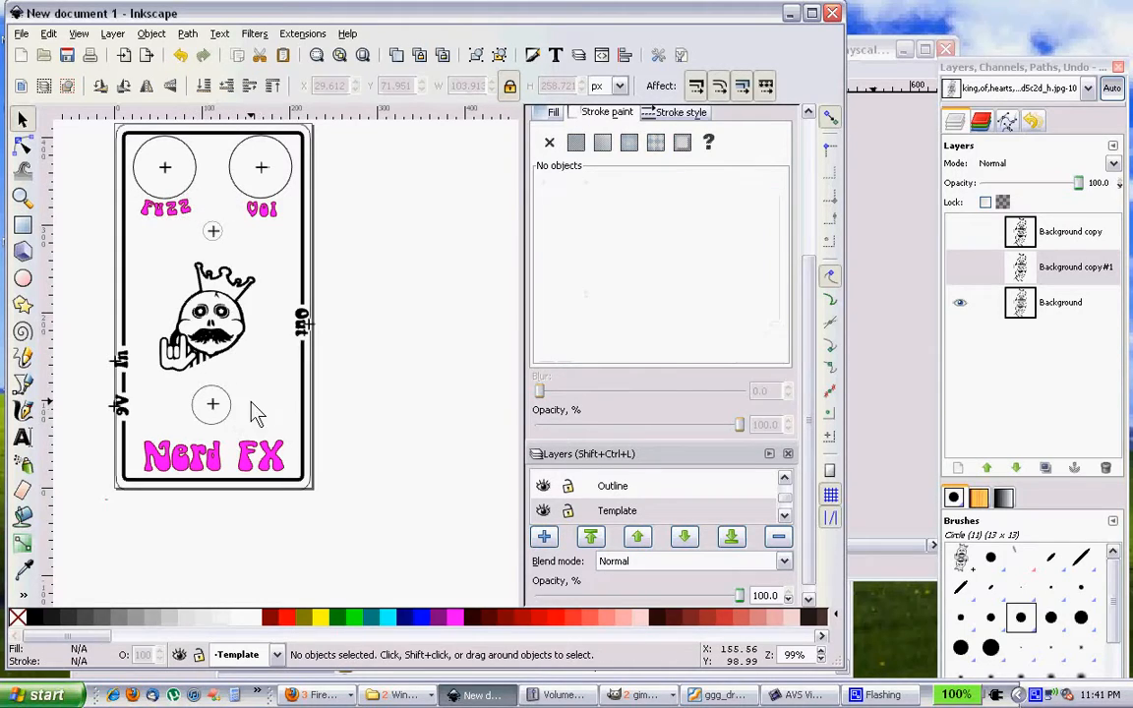
{"action": "left_click", "coordinate": [223, 403]}
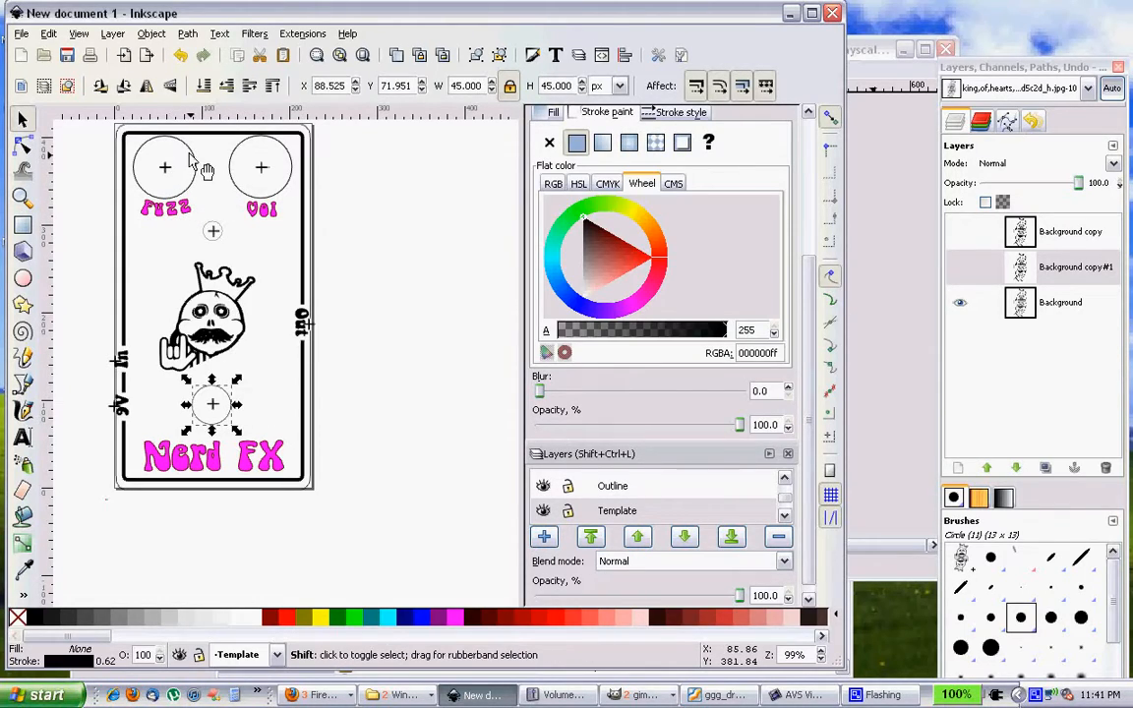
{"action": "left_click", "coordinate": [173, 166], "text": "shift"}
{"action": "left_click", "coordinate": [233, 175], "text": "shift"}
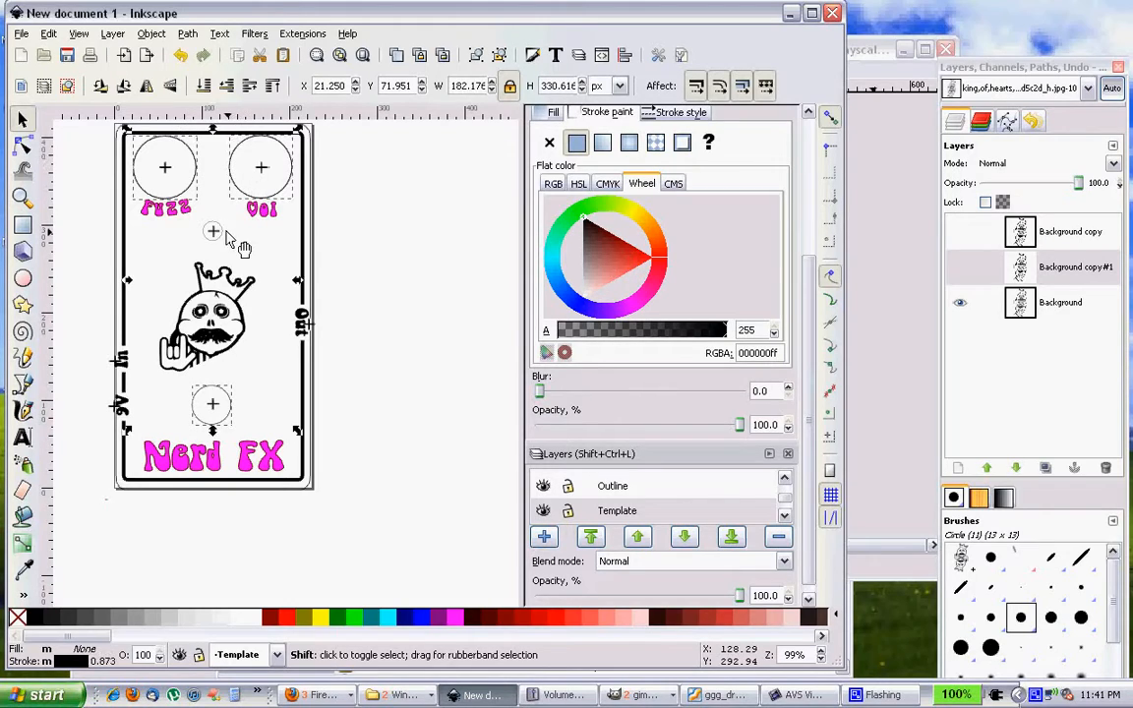
{"action": "left_click", "coordinate": [217, 232], "text": "shift"}
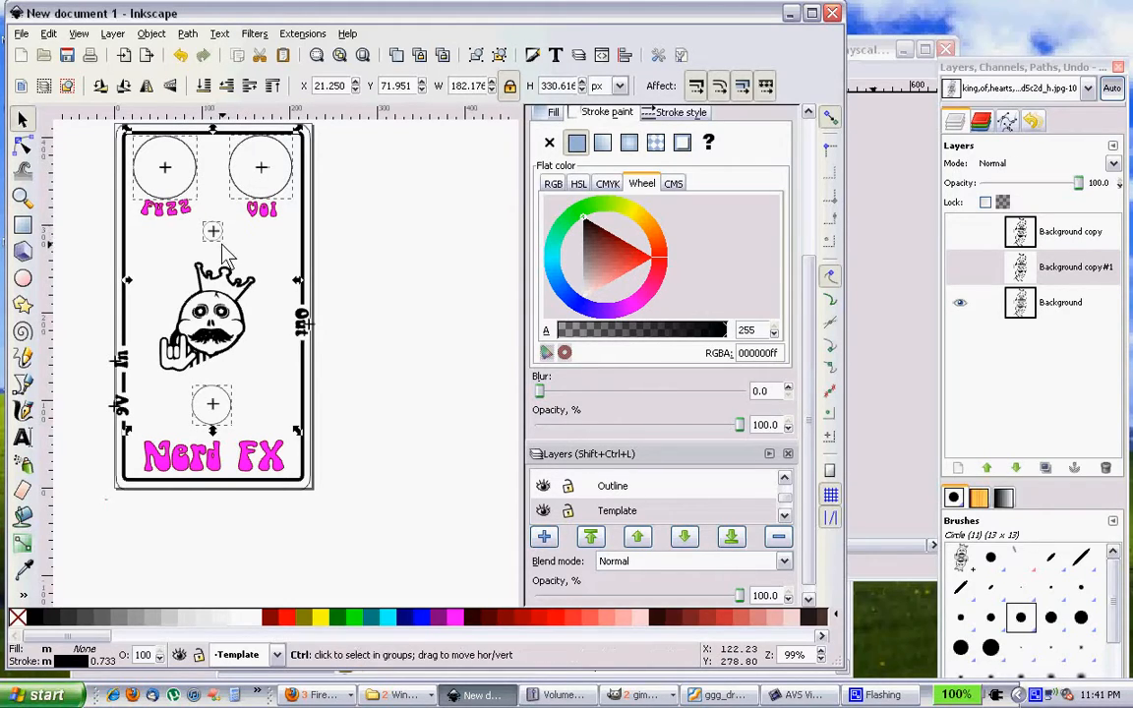
{"action": "key", "text": "ctrl+x"}
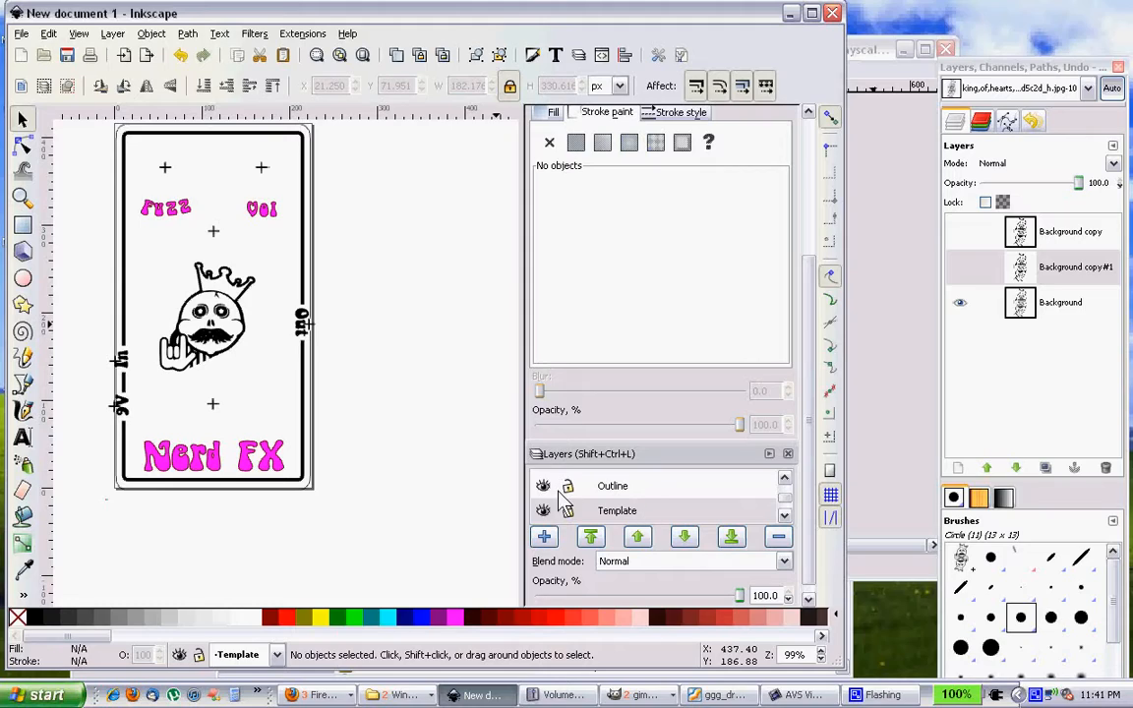
Add a layer named Knobs above Template and paste the four circles into it, centred over their crosshairs at about X 22.3, Y 69.9 px.
{"action": "left_click", "coordinate": [544, 536]}
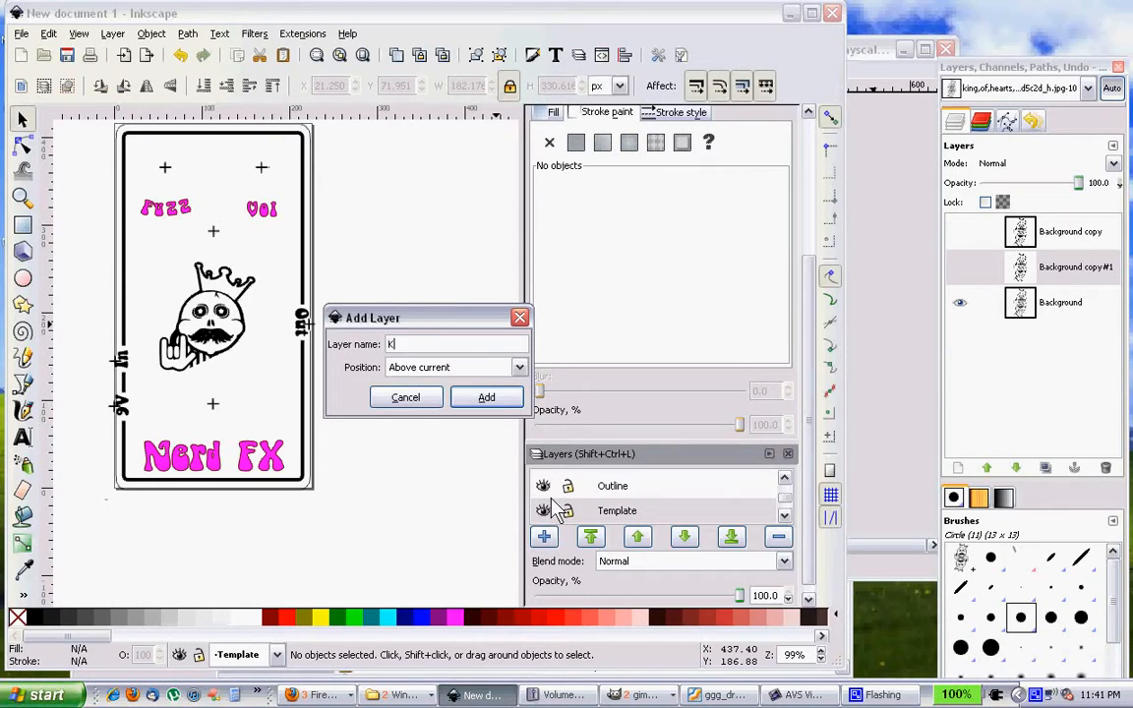
{"action": "key", "text": "Return"}
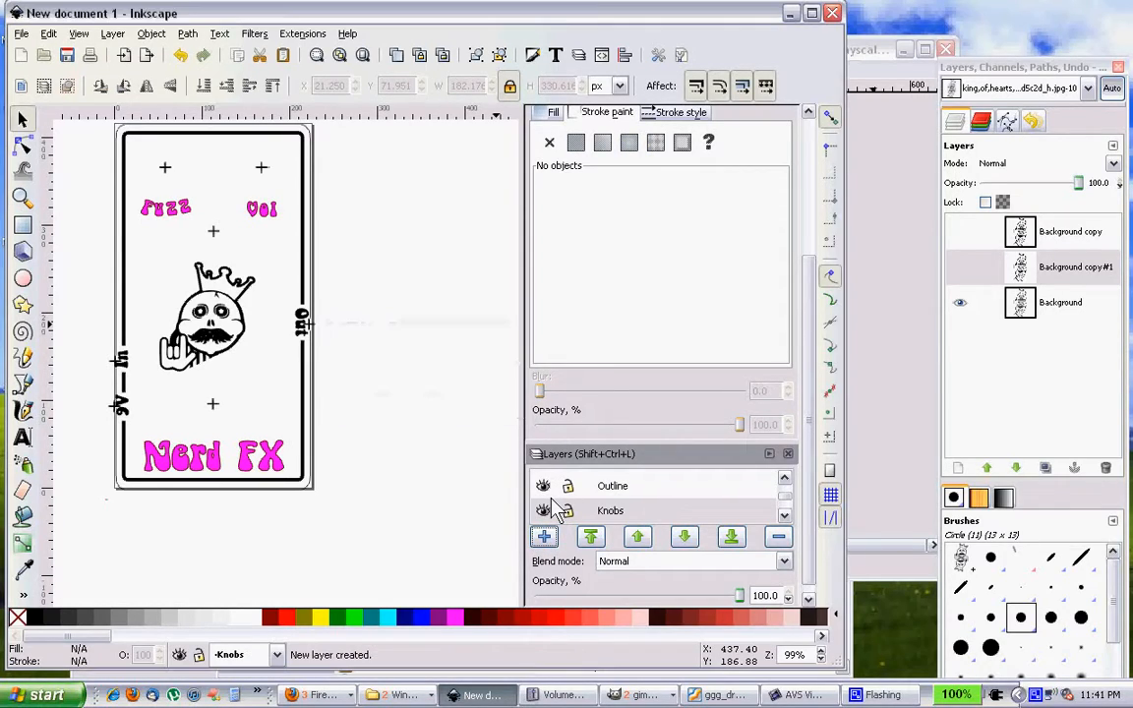
{"action": "key", "text": "ctrl+alt+v"}
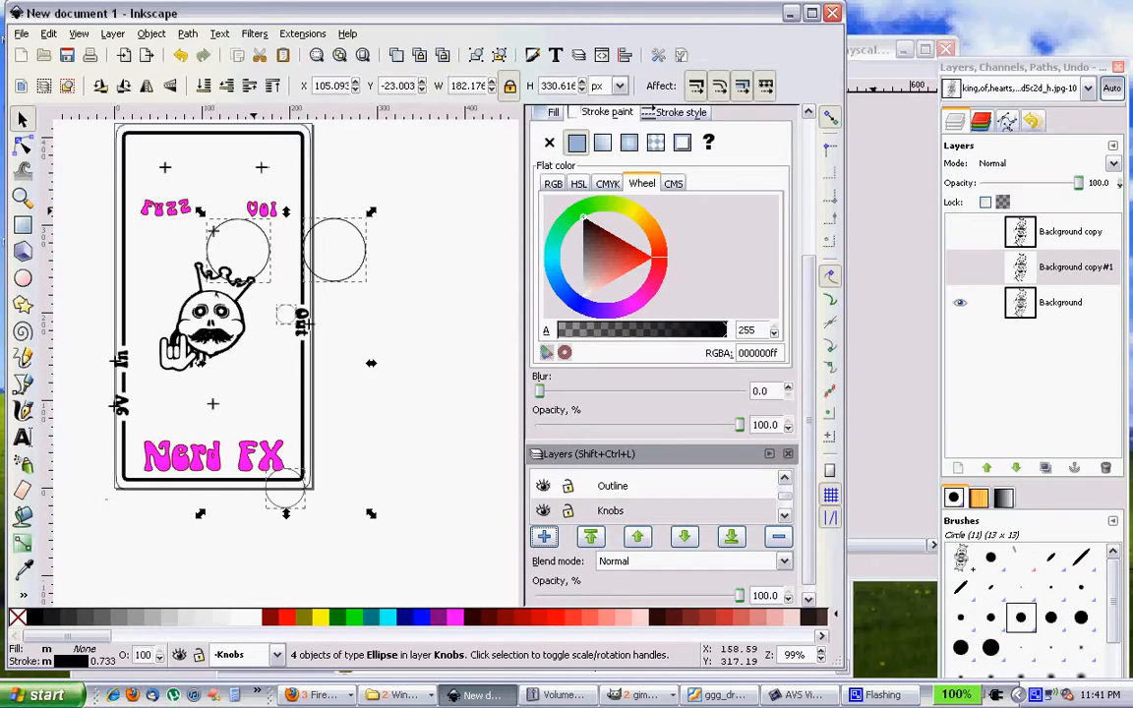
{"action": "left_click_drag", "start_coordinate": [338, 227], "coordinate": [268, 148]}
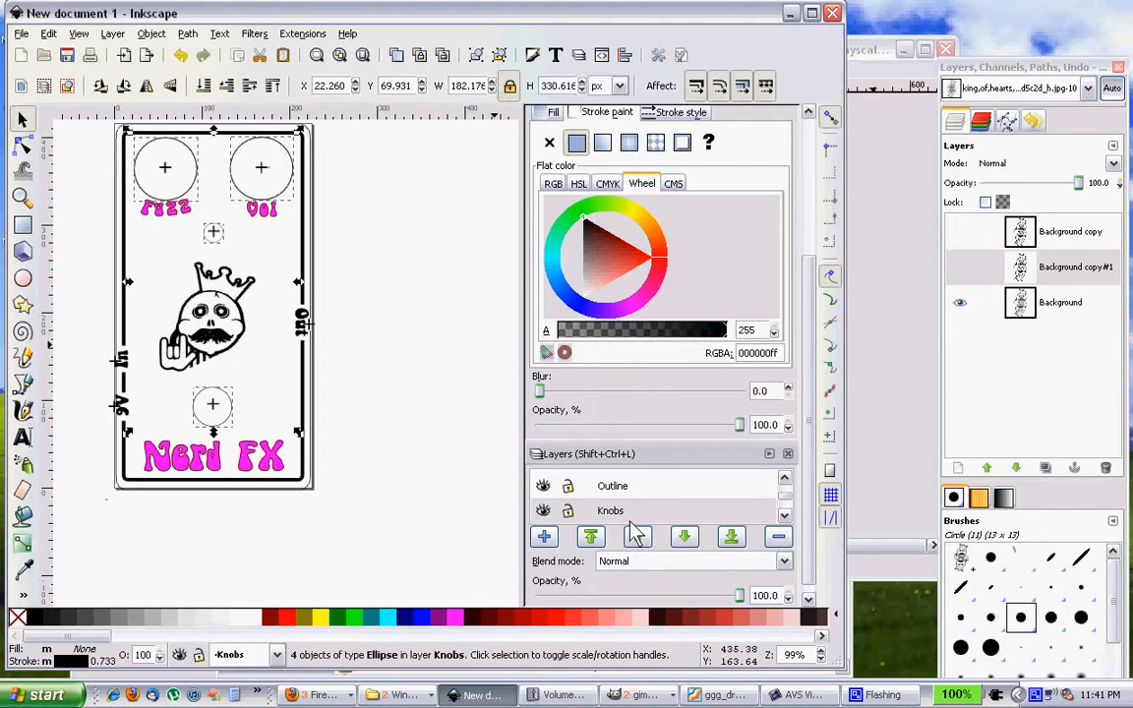
Hide the Knobs and Template layers so only the graphic, text and outline show.
{"action": "left_click", "coordinate": [543, 510]}
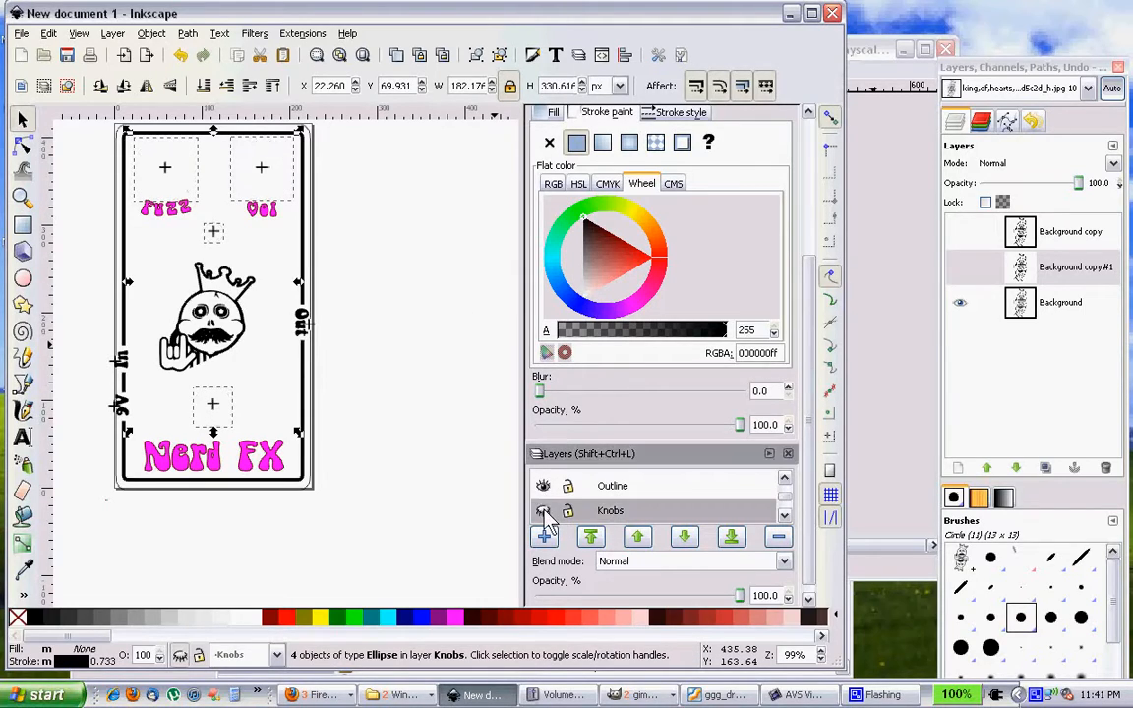
{"action": "left_click", "coordinate": [275, 367]}
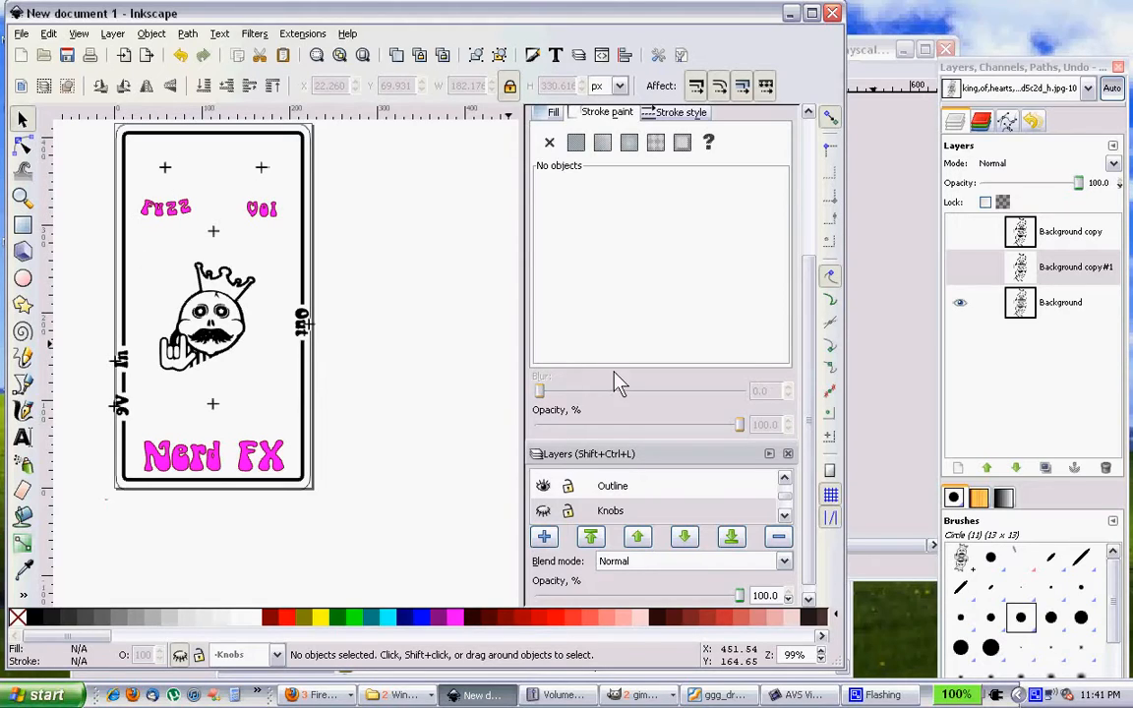
{"action": "scroll", "coordinate": [564, 516], "scroll_direction": "down", "scroll_amount": 1}
{"action": "left_click", "coordinate": [544, 517]}
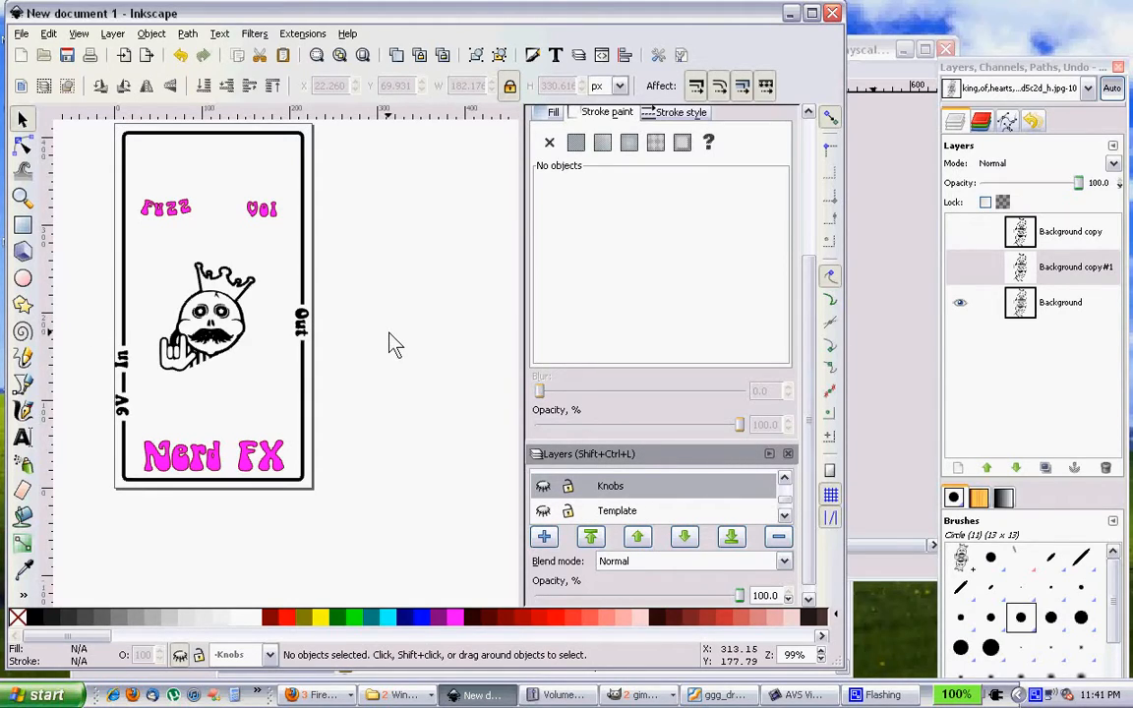
Review the bitmap export options and the print options, closing each without exporting or printing.
{"action": "scroll", "coordinate": [391, 340], "scroll_direction": "up", "scroll_amount": 1}
{"action": "left_click", "coordinate": [21, 33]}
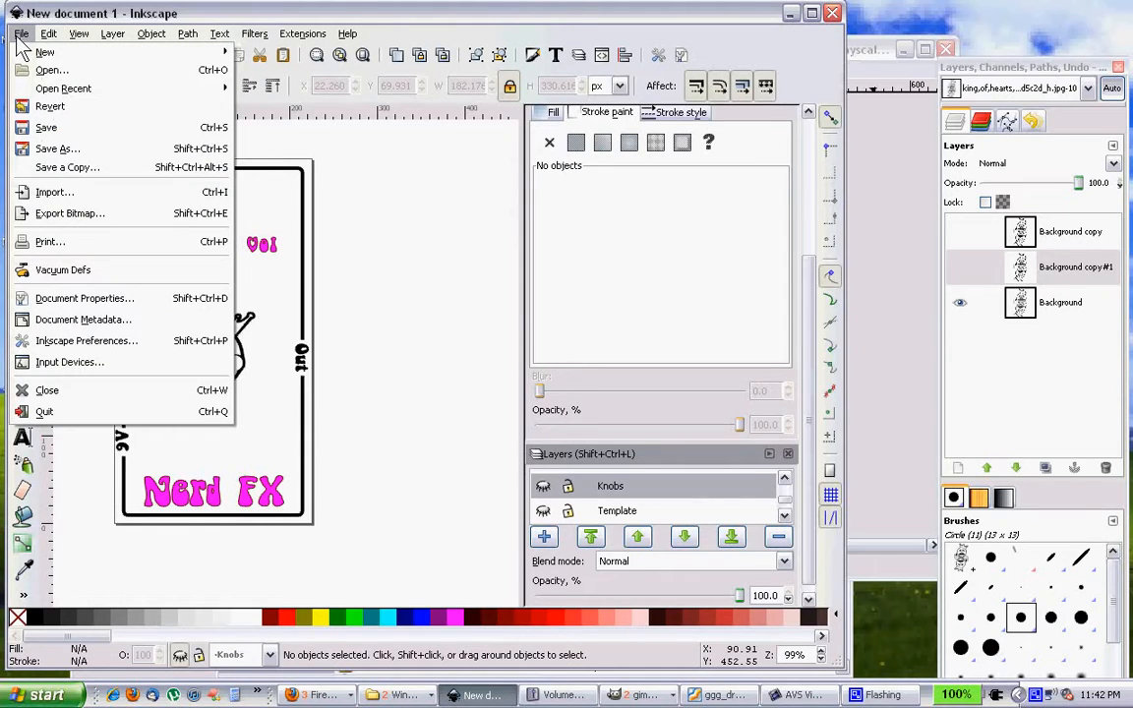
{"action": "left_click", "coordinate": [92, 215]}
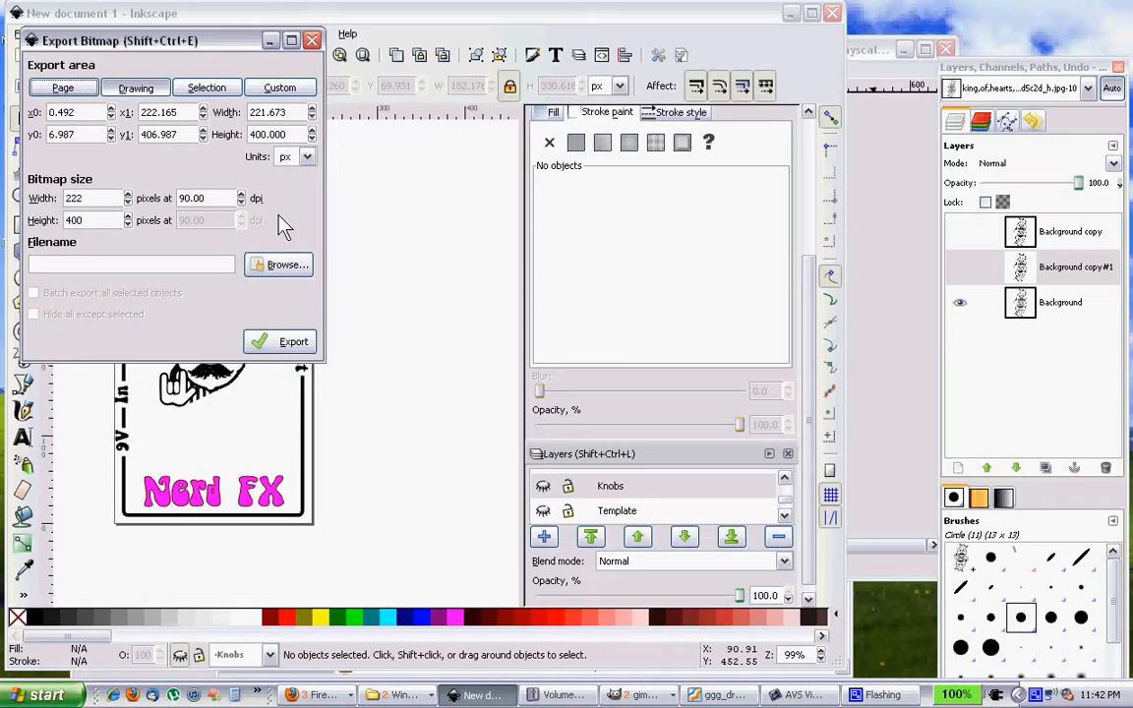
{"action": "left_click", "coordinate": [313, 41]}
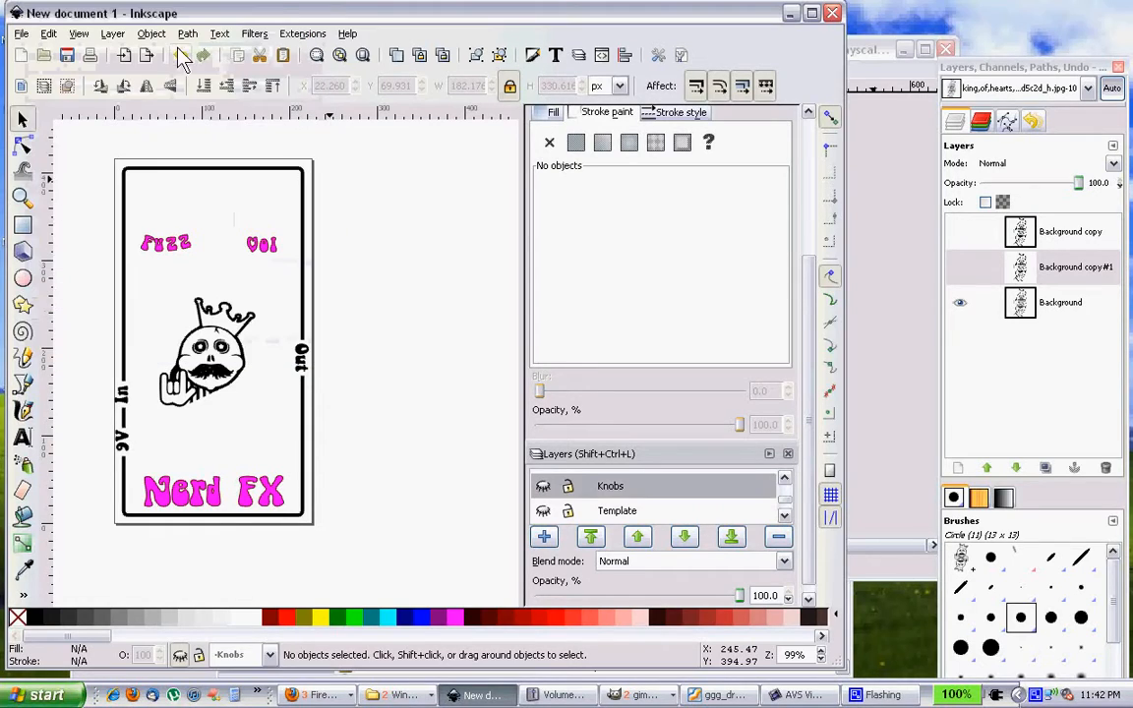
{"action": "left_click", "coordinate": [21, 34]}
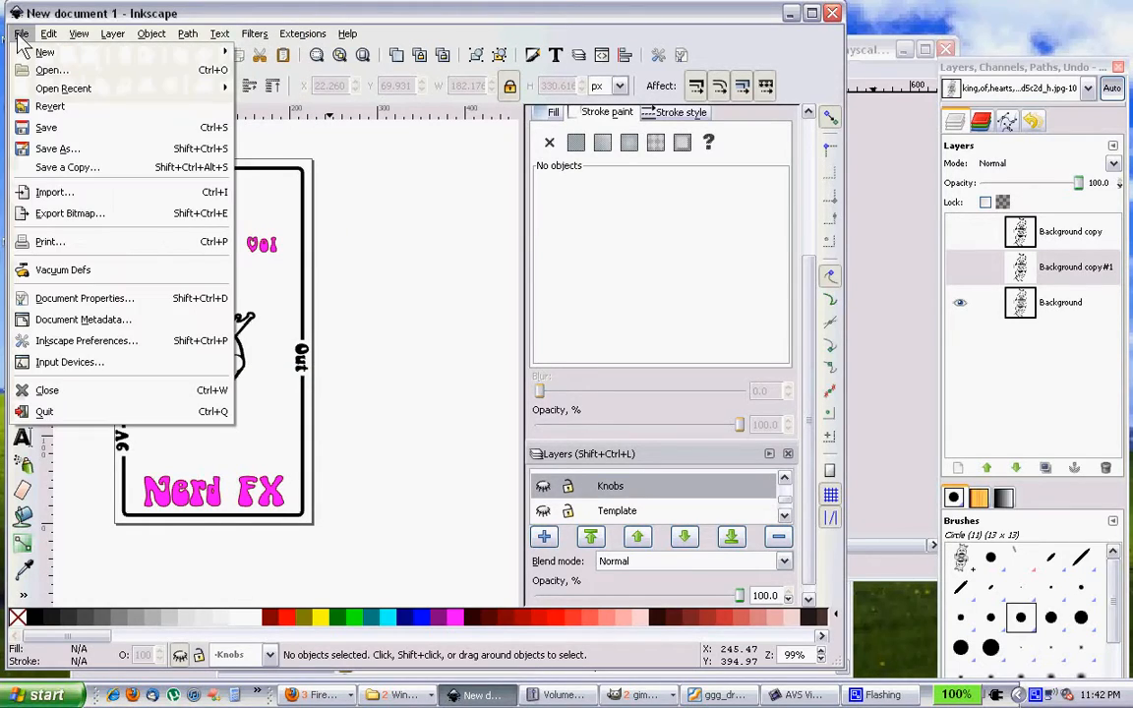
{"action": "left_click", "coordinate": [96, 245]}
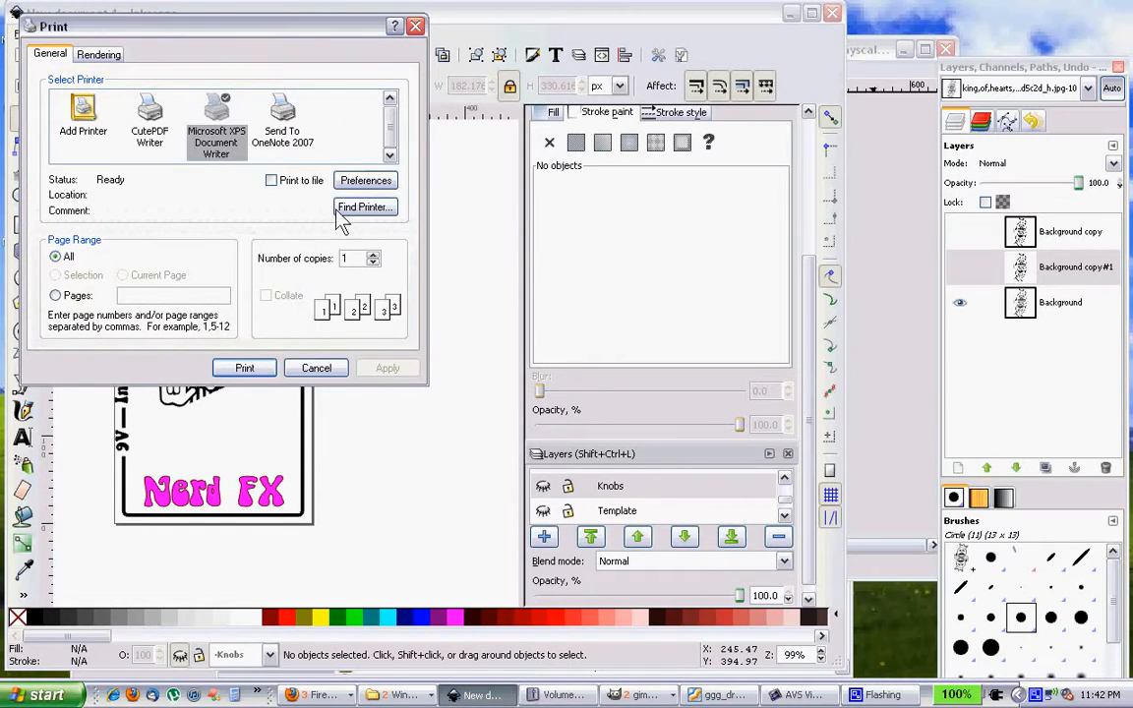
{"action": "left_click", "coordinate": [315, 367]}
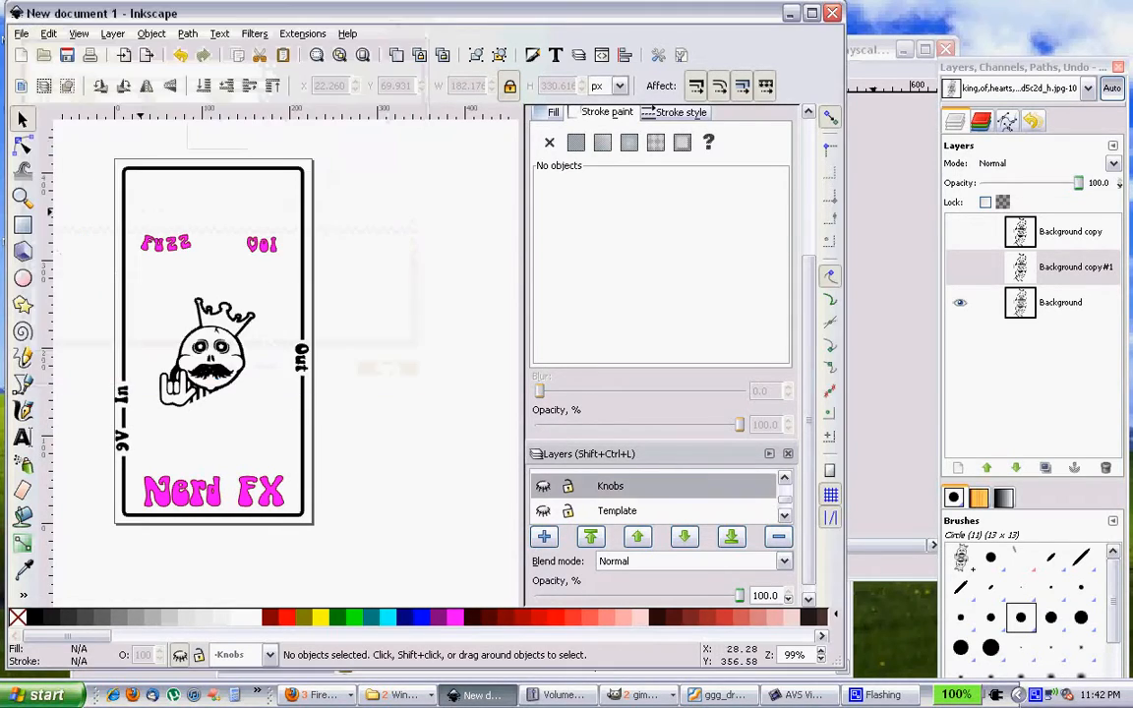
Set the resolution for exporting the drawing as a bitmap to 300 dpi.
{"action": "left_click", "coordinate": [21, 35]}
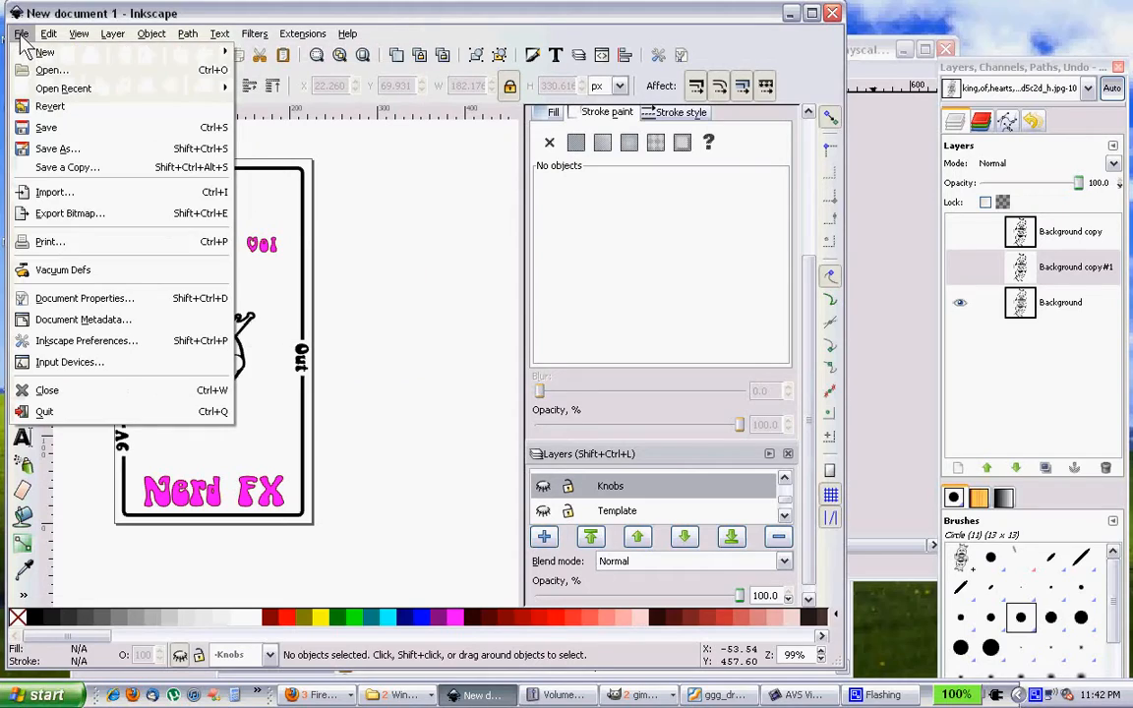
{"action": "left_click", "coordinate": [79, 214]}
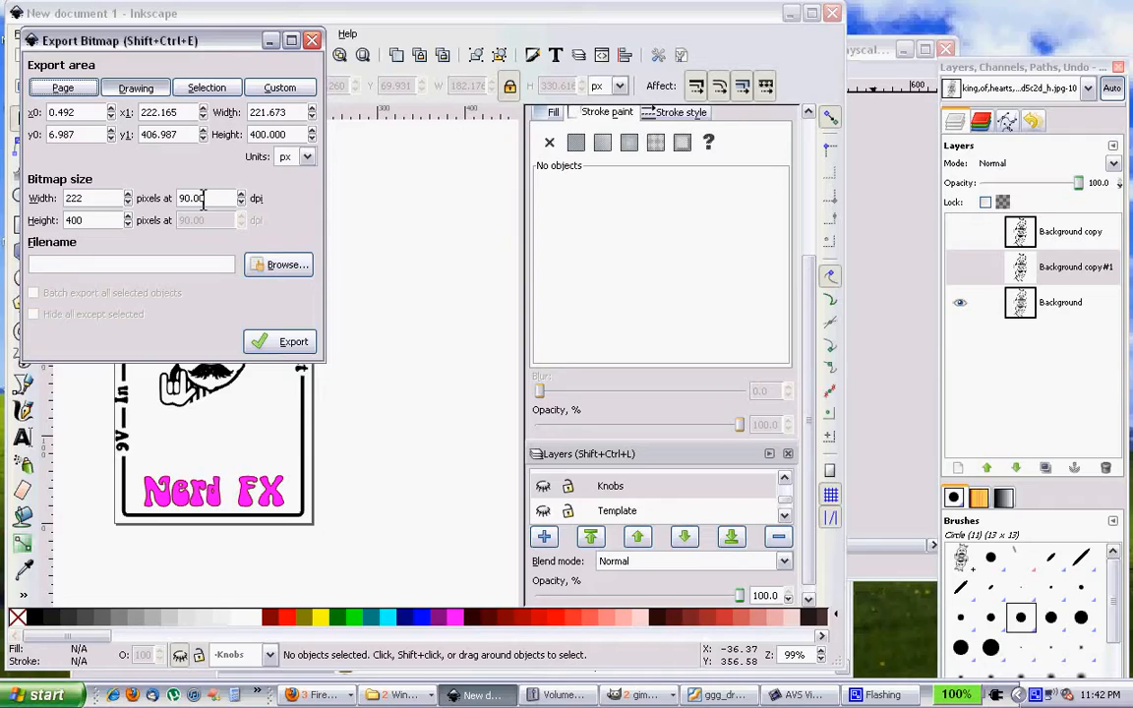
{"action": "key", "text": "BackSpace"}
{"action": "key", "text": "BackSpace"}
{"action": "key", "text": "BackSpace"}
{"action": "left_click_drag", "start_coordinate": [206, 198], "coordinate": [179, 200]}
{"action": "type", "text": "300"}
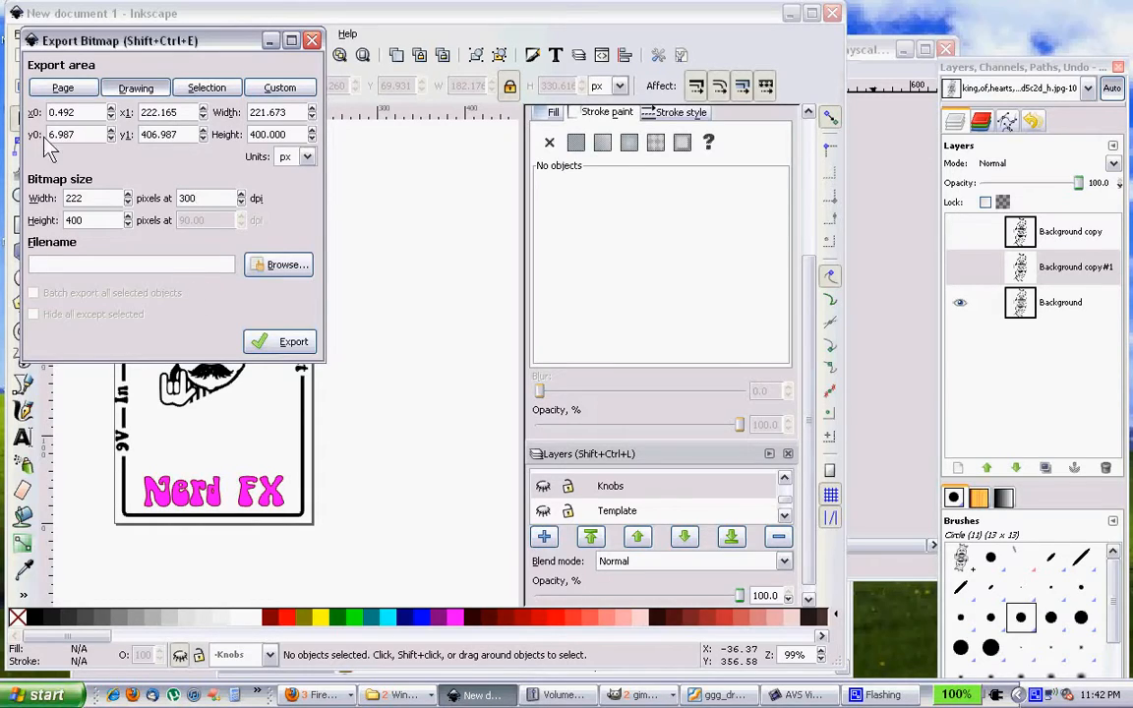
{"action": "left_click", "coordinate": [99, 221]}
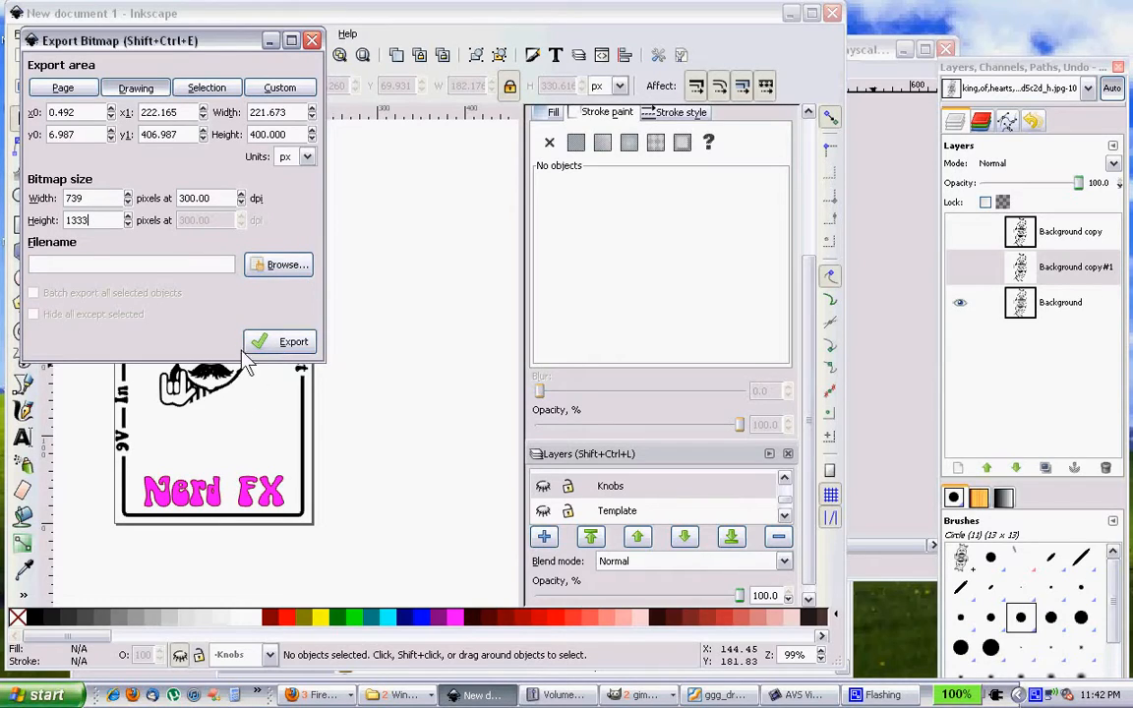
Look at the filename and folder choices for the bitmap export, then close the export without saving.
{"action": "left_click", "coordinate": [277, 266]}
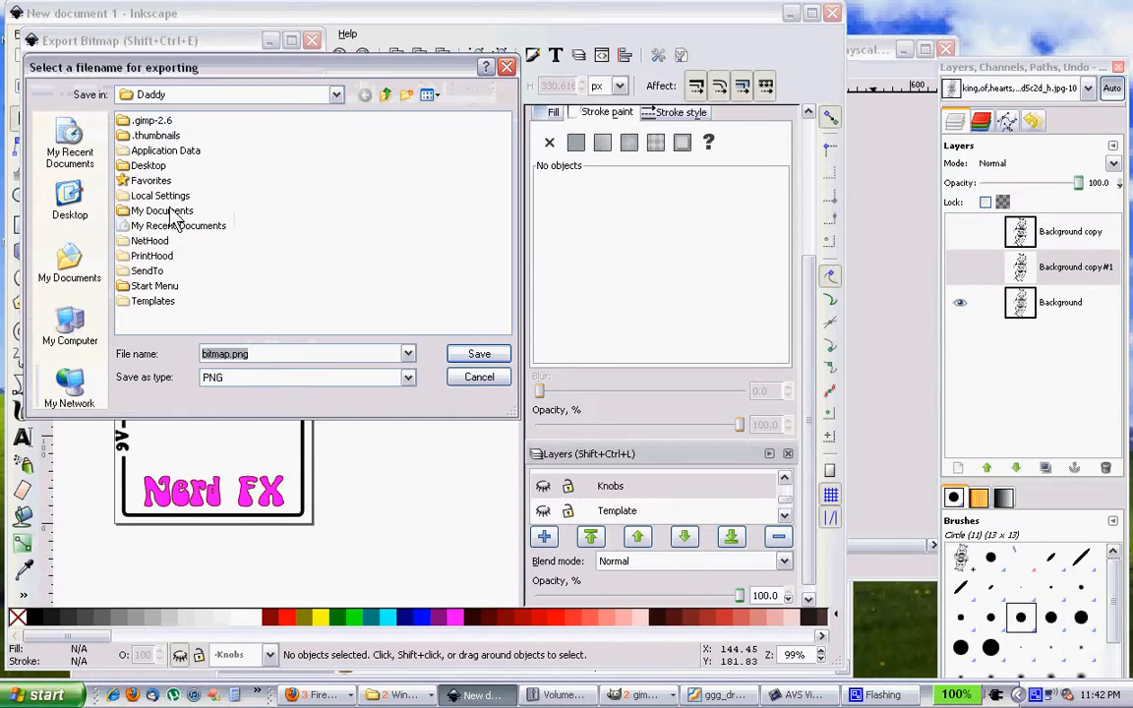
{"action": "left_click", "coordinate": [479, 378]}
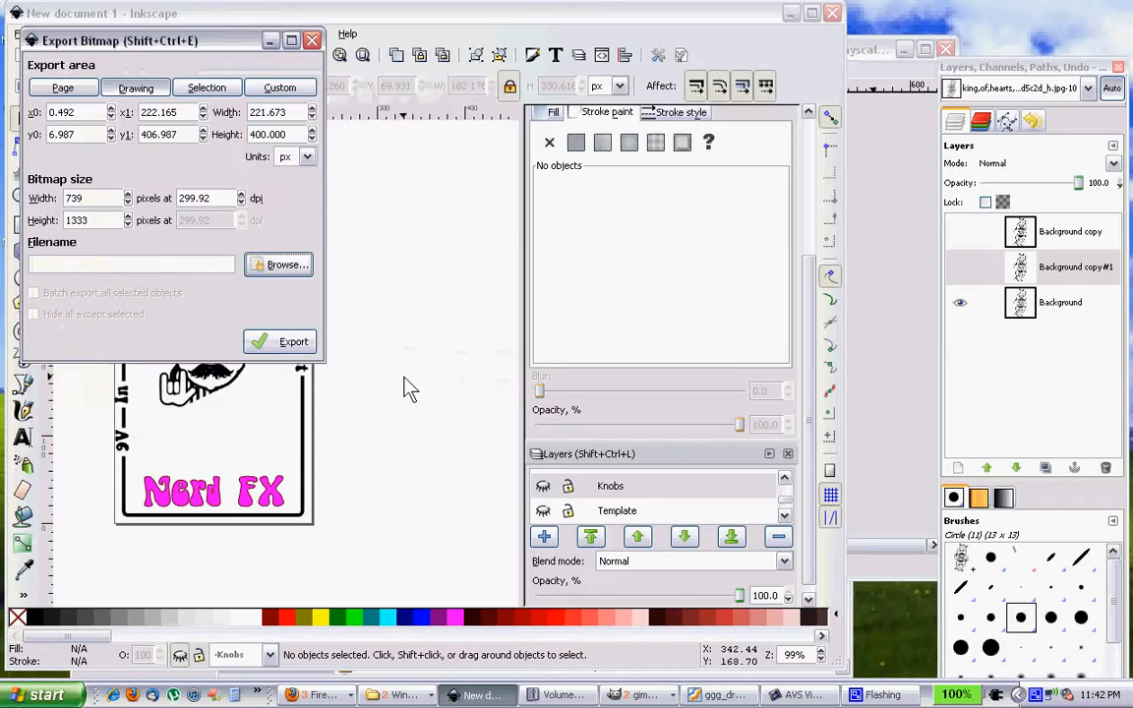
{"action": "left_click", "coordinate": [312, 42]}
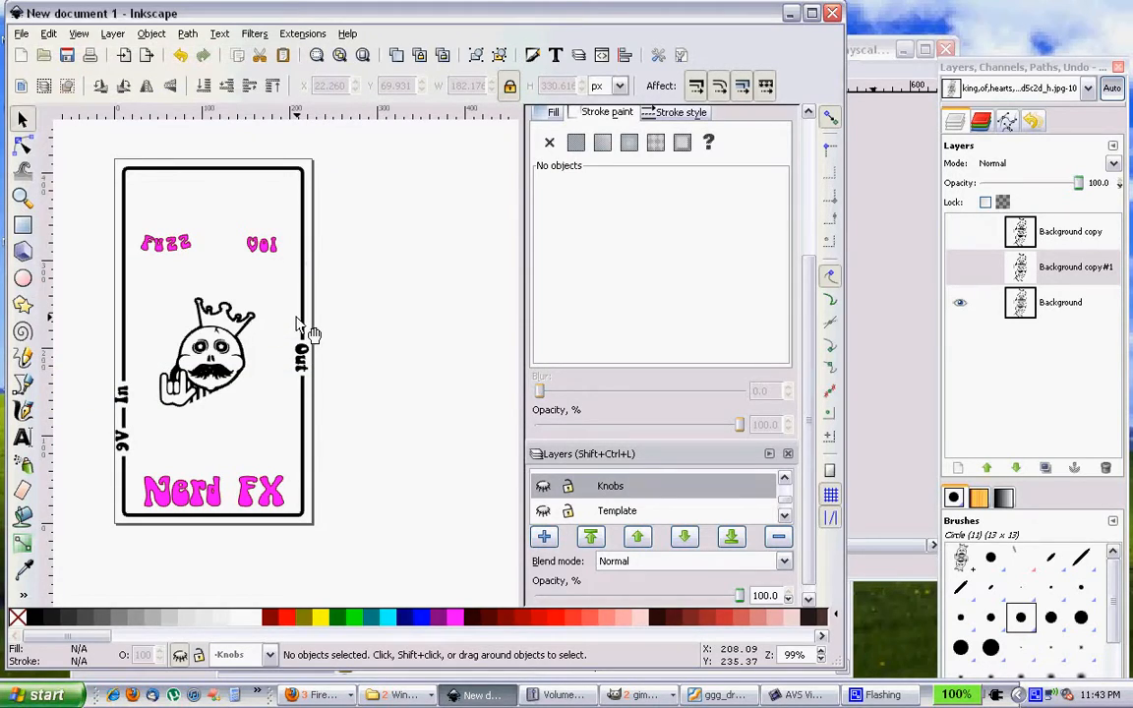